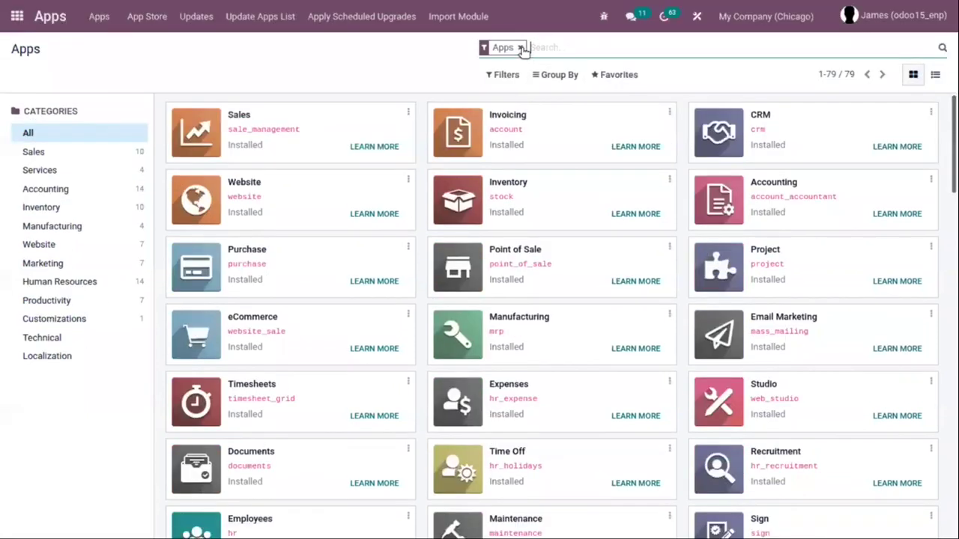
Search all modules for "India" without the Apps filter to view the available Indian localization modules
{"action": "left_click", "coordinate": [520, 48]}
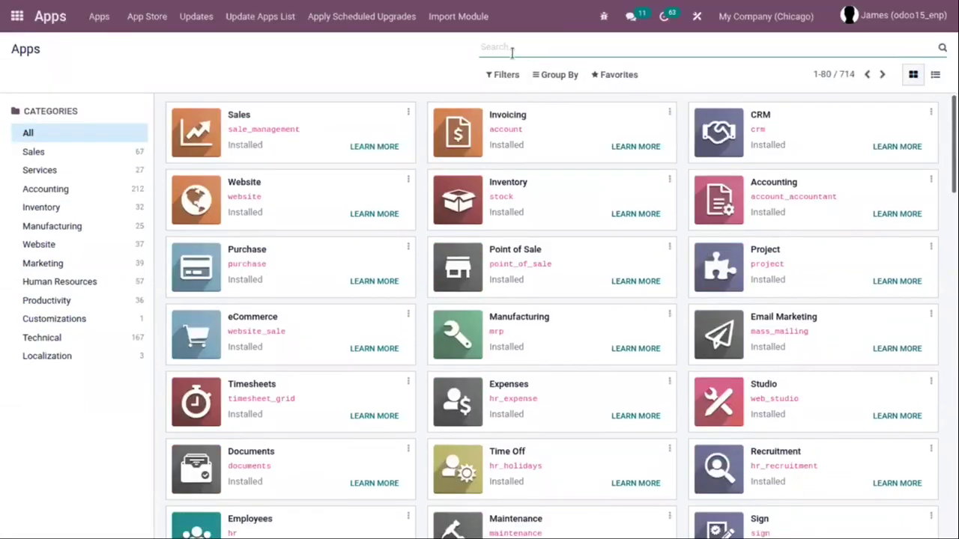
{"action": "type", "text": "India"}
{"action": "key", "text": "Return"}
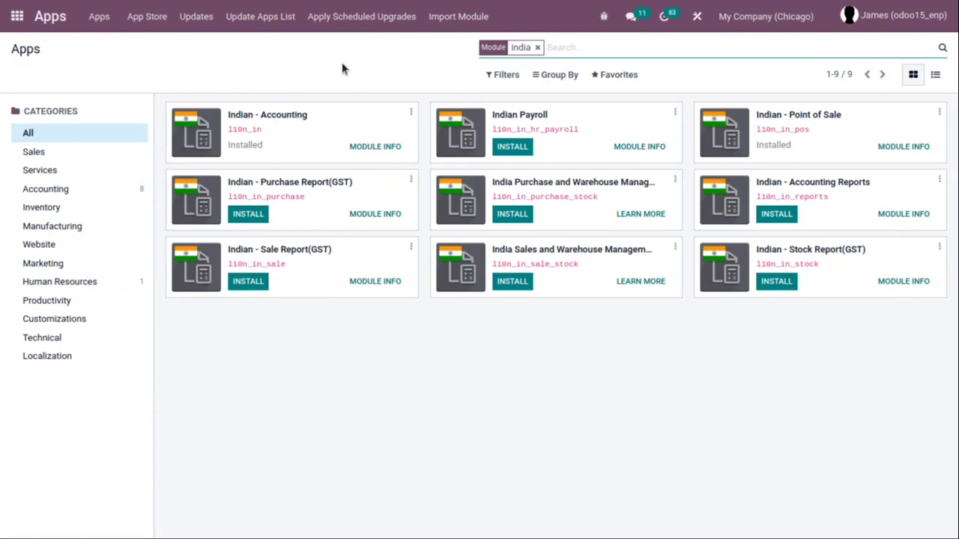
{"action": "left_click", "coordinate": [537, 47]}
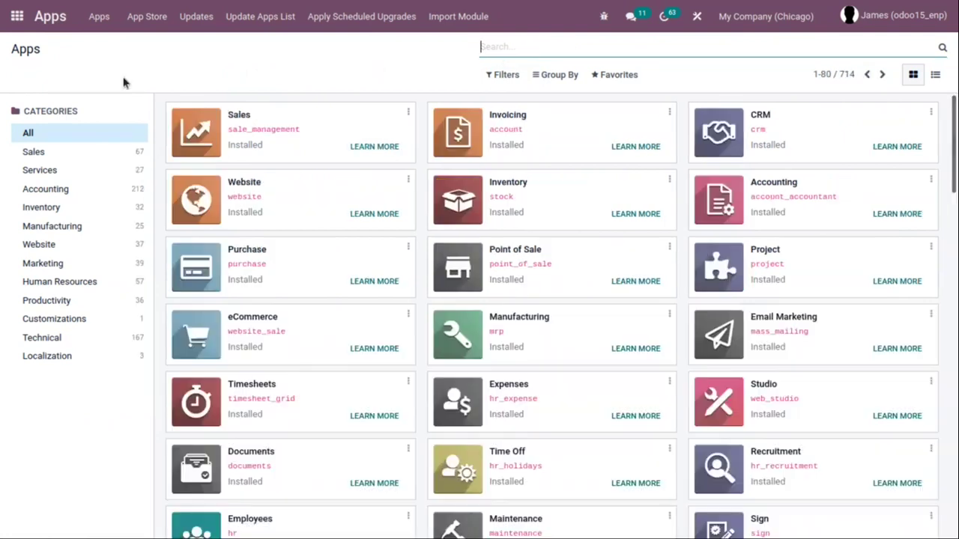
Open the list of taxes in the Accounting app and look through the existing tax records
{"action": "left_click", "coordinate": [17, 16]}
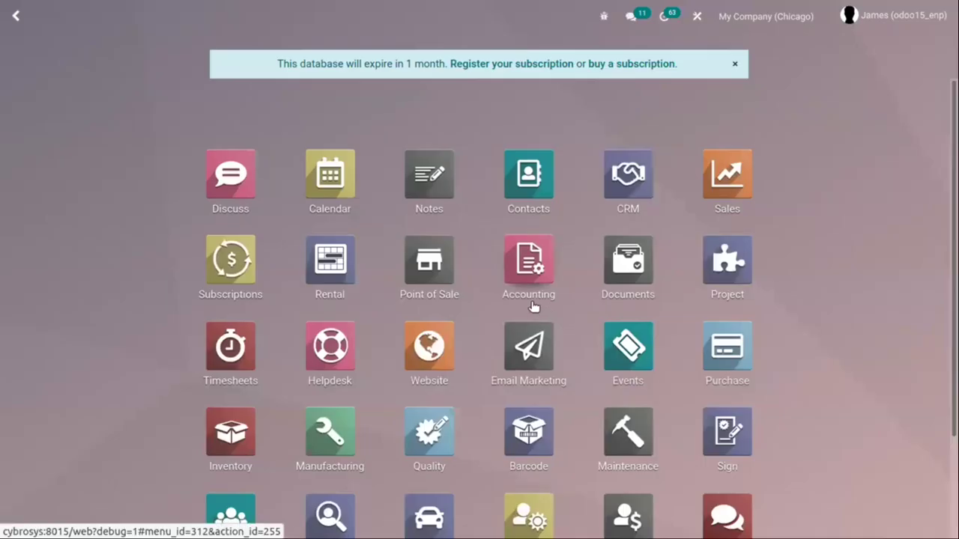
{"action": "left_click", "coordinate": [520, 249]}
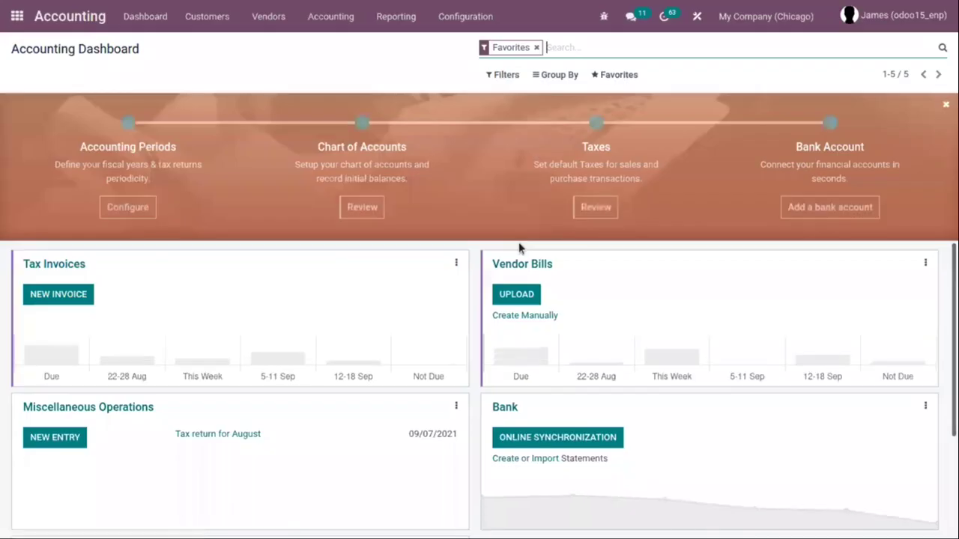
{"action": "left_click", "coordinate": [470, 25]}
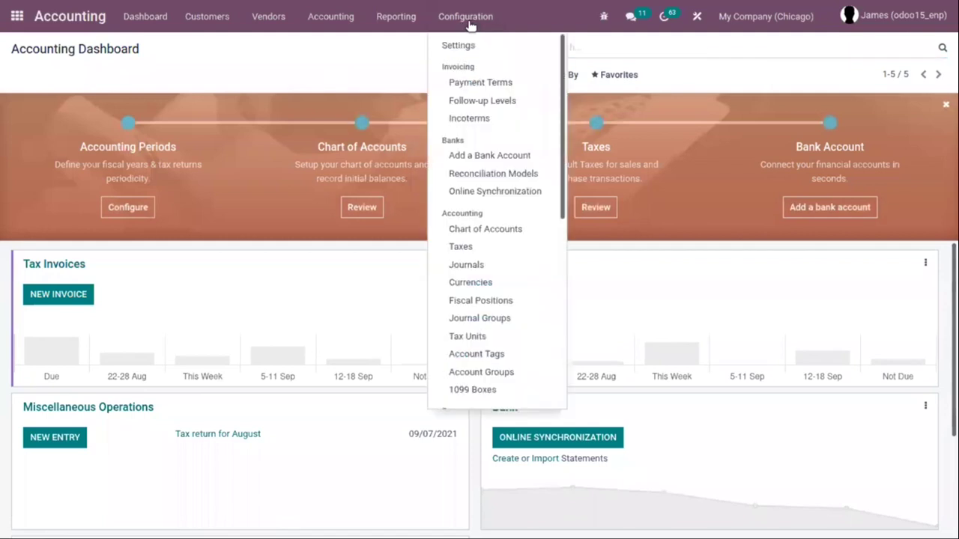
{"action": "left_click", "coordinate": [484, 250]}
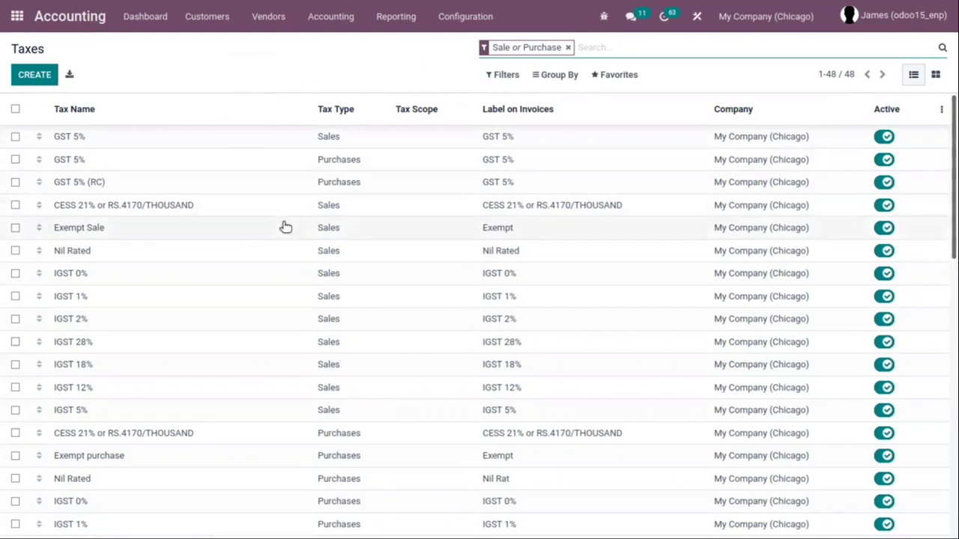
{"action": "scroll", "coordinate": [258, 333], "scroll_direction": "down", "scroll_amount": 3}
{"action": "scroll", "coordinate": [258, 326], "scroll_direction": "up", "scroll_amount": 3}
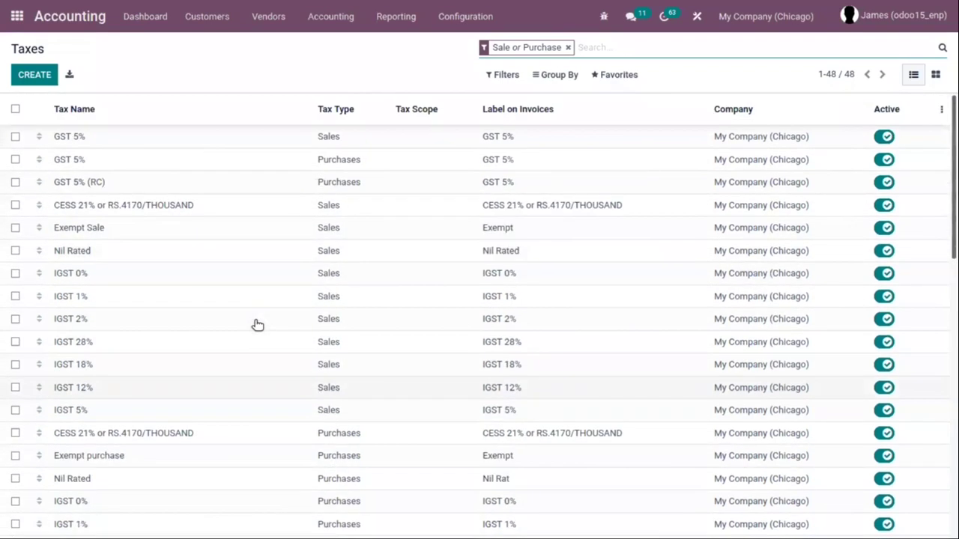
Open the Accounting settings and check which fiscal localization package is selected
{"action": "left_click", "coordinate": [457, 22]}
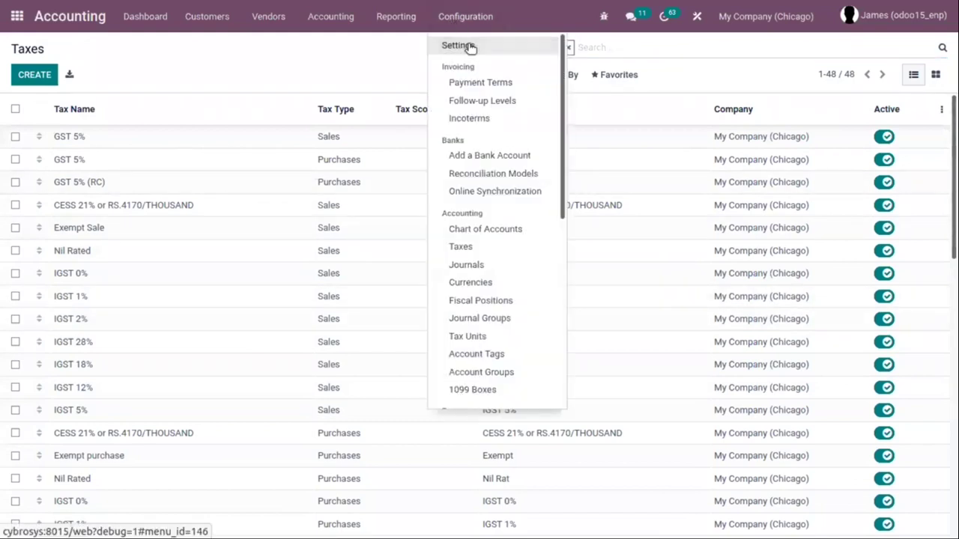
{"action": "left_click", "coordinate": [458, 43]}
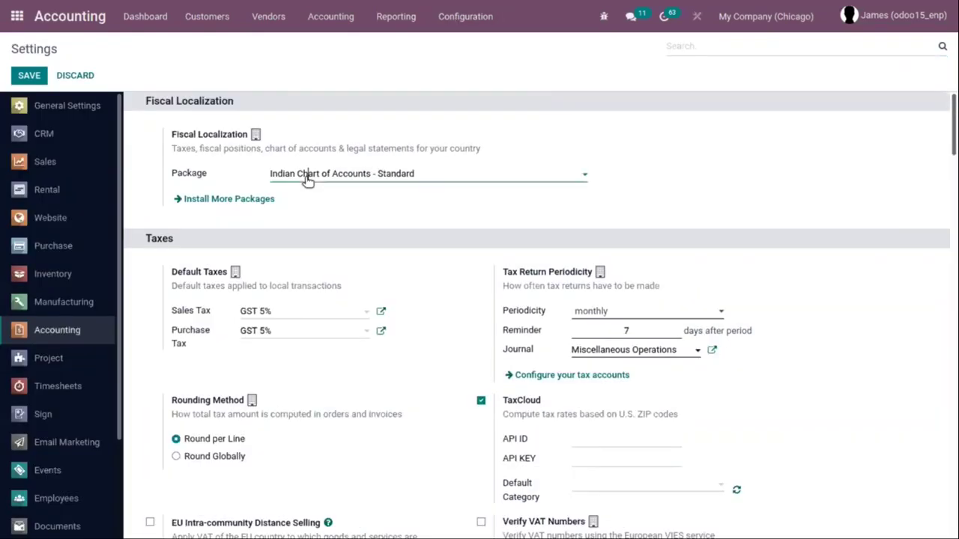
{"action": "left_click", "coordinate": [307, 174]}
{"action": "left_click", "coordinate": [170, 150]}
Create a new tax record from the taxes list and name it "GST 14%"
{"action": "left_click", "coordinate": [470, 18]}
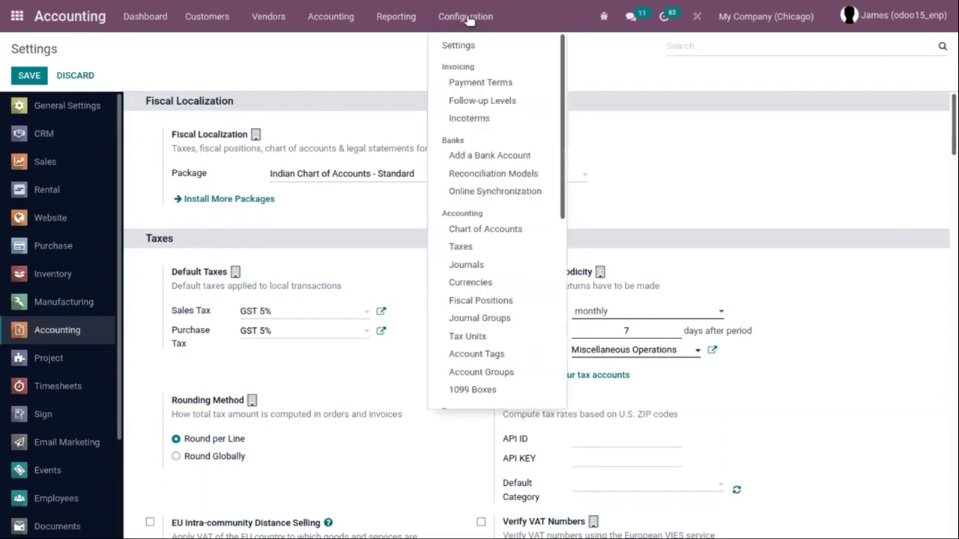
{"action": "left_click", "coordinate": [493, 251]}
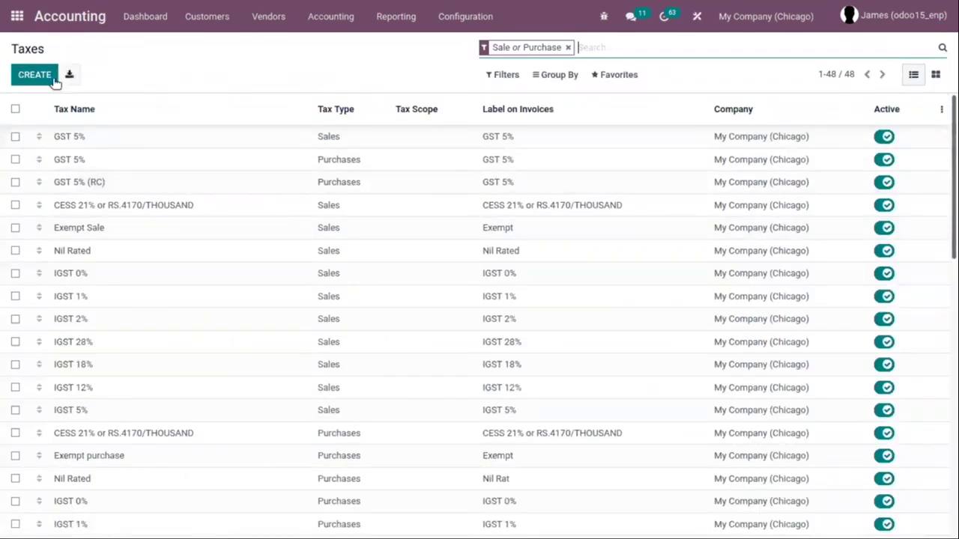
{"action": "left_click", "coordinate": [30, 78]}
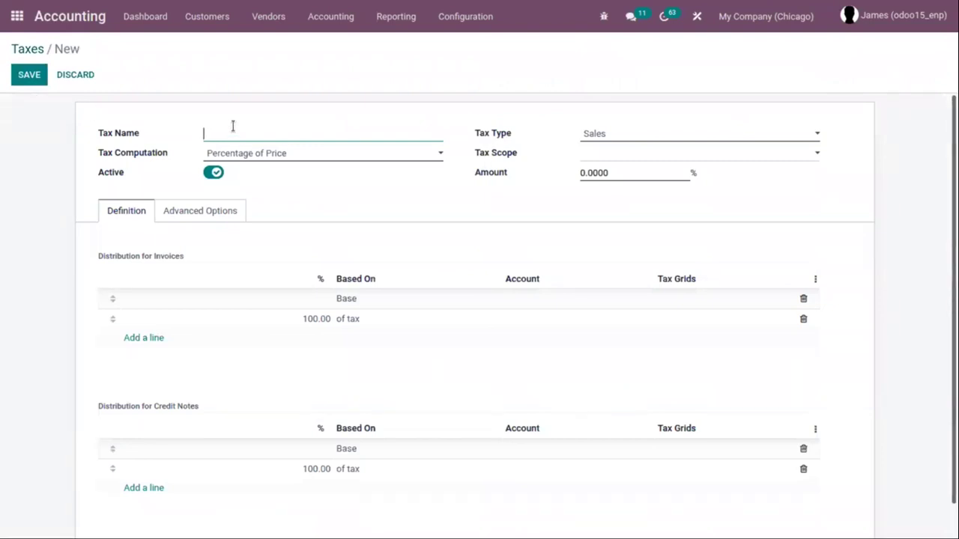
{"action": "type", "text": "GST 14%"}
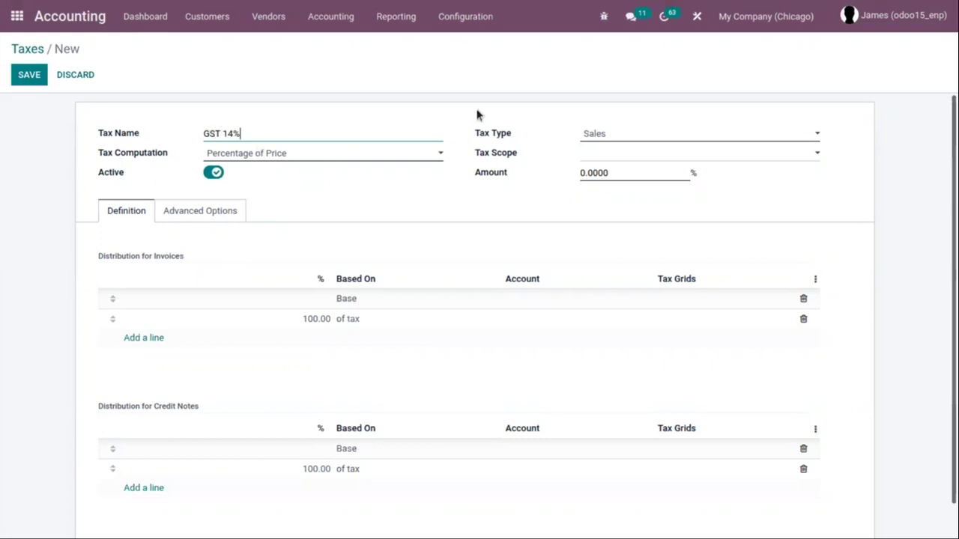
Try the Fixed tax computation, check its amount field, and switch the computation back to Percentage of Price
{"action": "left_click", "coordinate": [234, 154]}
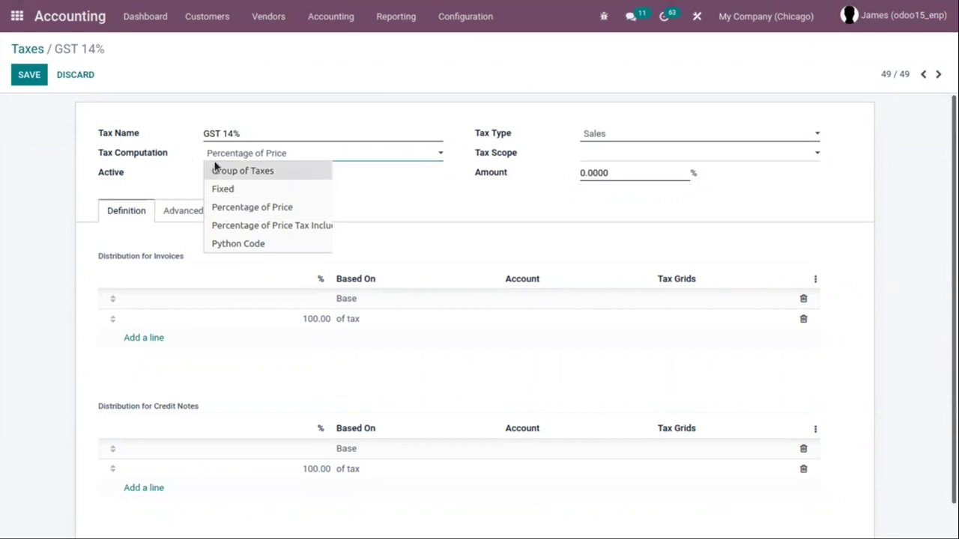
{"action": "left_click", "coordinate": [253, 190]}
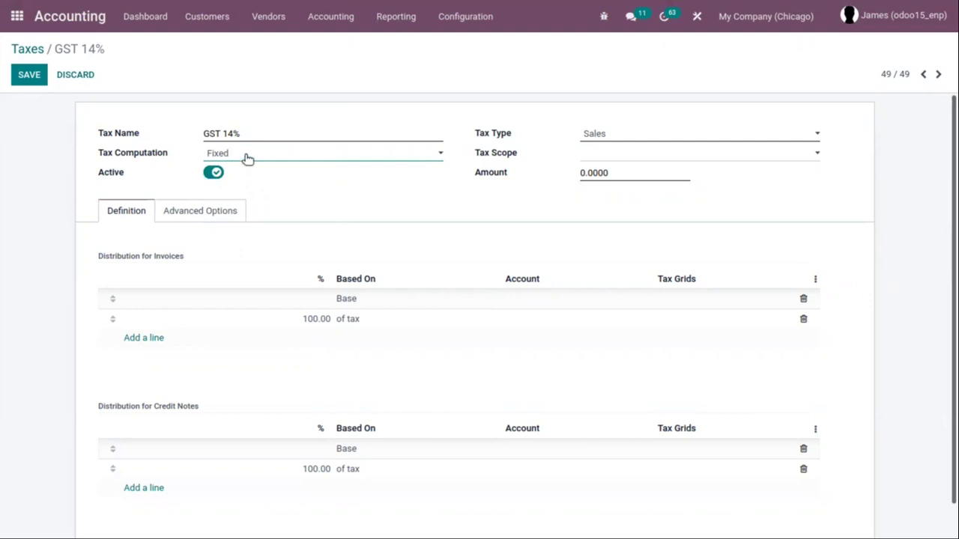
{"action": "left_click", "coordinate": [247, 156]}
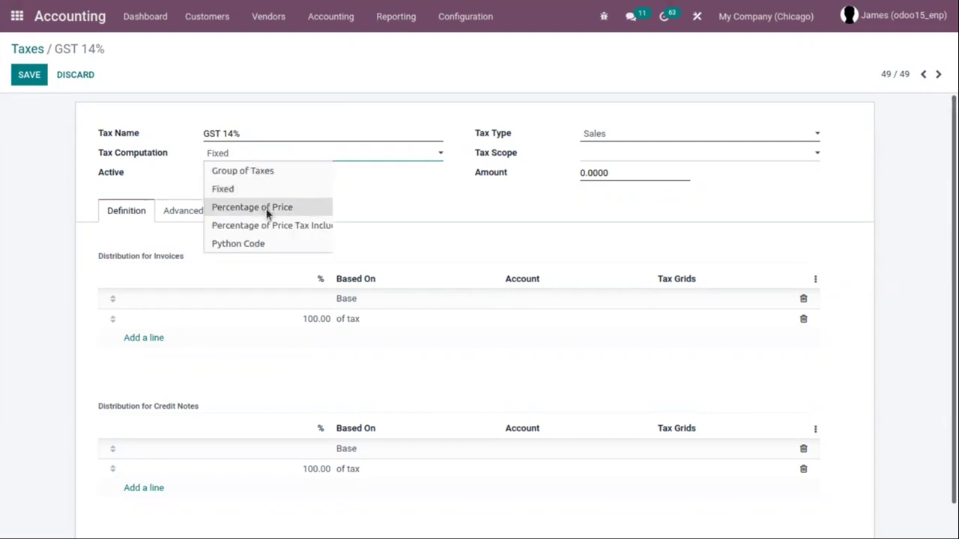
{"action": "left_click", "coordinate": [580, 174]}
{"action": "left_click", "coordinate": [581, 173]}
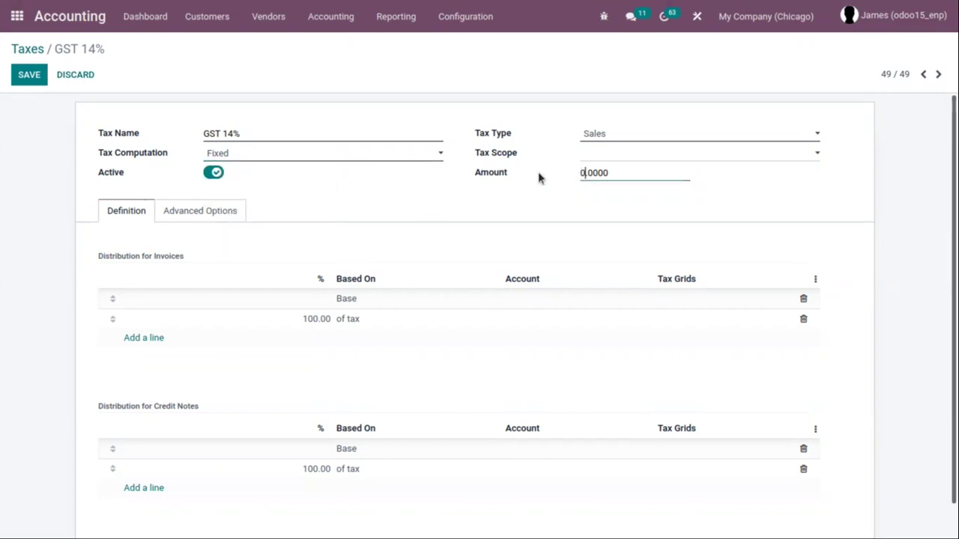
{"action": "left_click", "coordinate": [233, 158]}
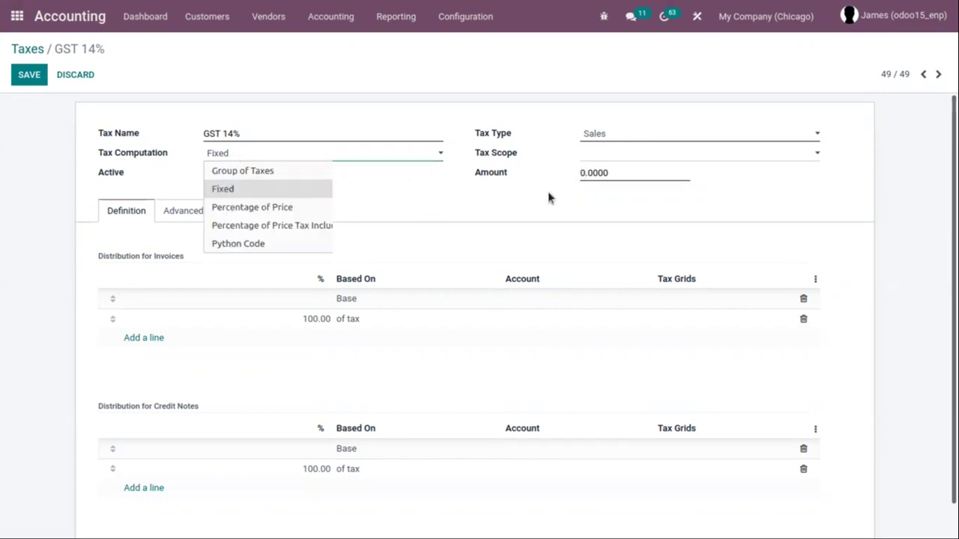
{"action": "left_click", "coordinate": [280, 209]}
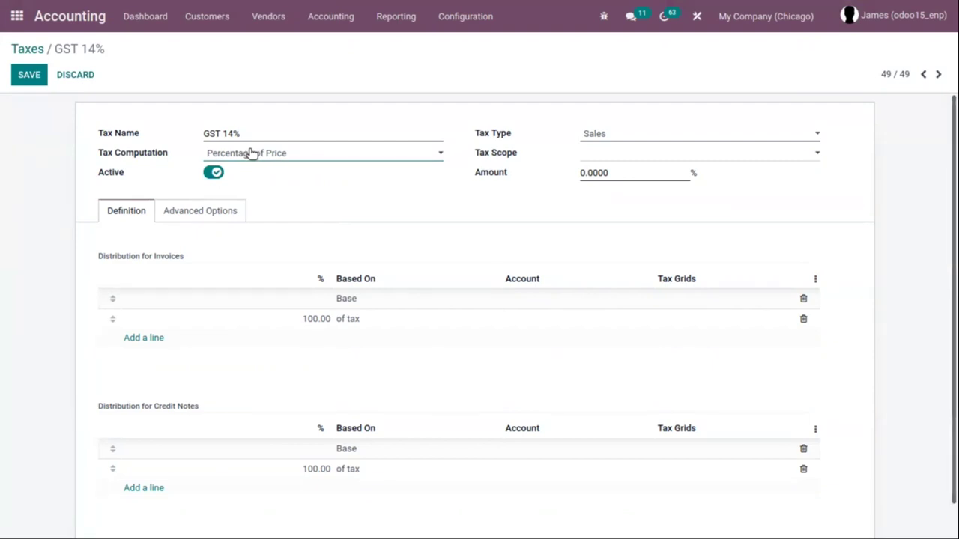
Try the Group of Taxes computation with IGST 18% as a child tax, and revert to Percentage of Price
{"action": "left_click", "coordinate": [252, 153]}
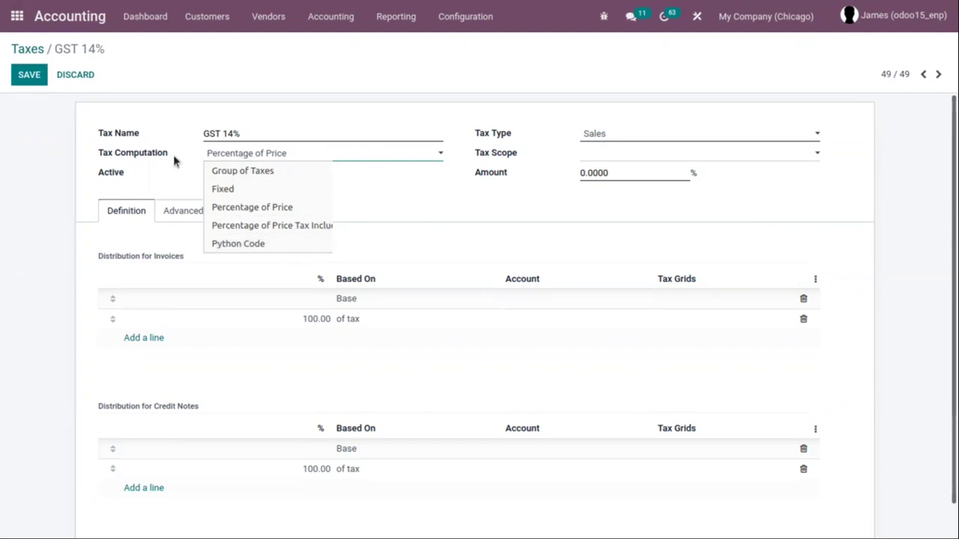
{"action": "left_click", "coordinate": [260, 170]}
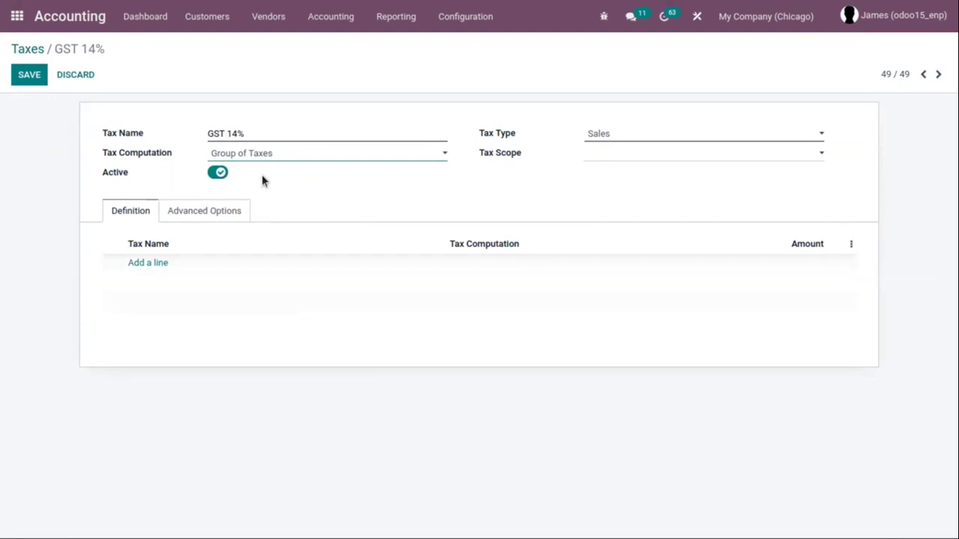
{"action": "left_click", "coordinate": [161, 263]}
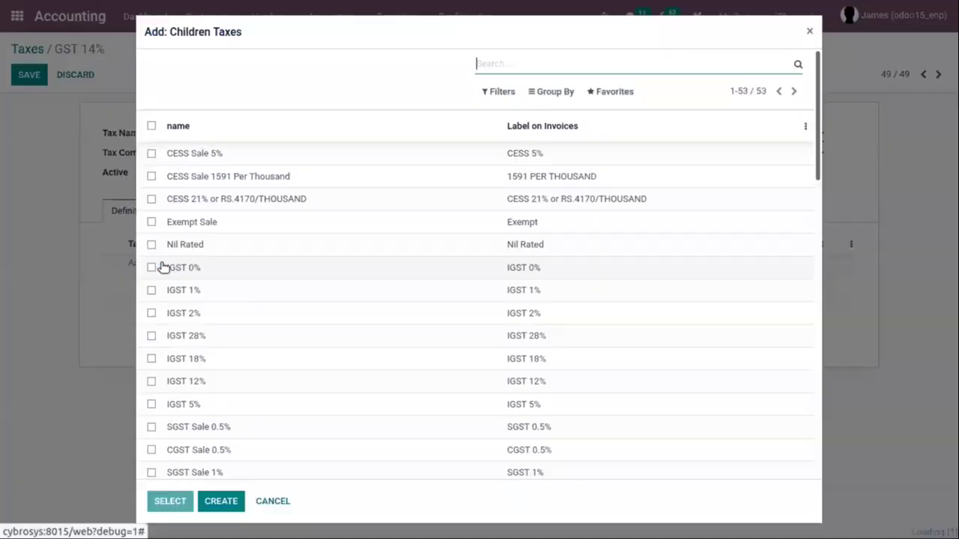
{"action": "left_click", "coordinate": [266, 359]}
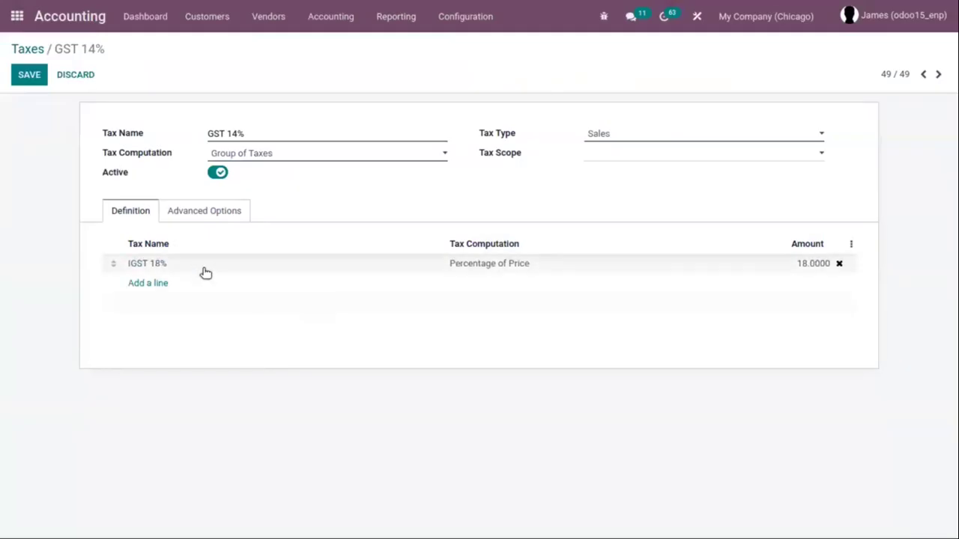
{"action": "left_click", "coordinate": [839, 264]}
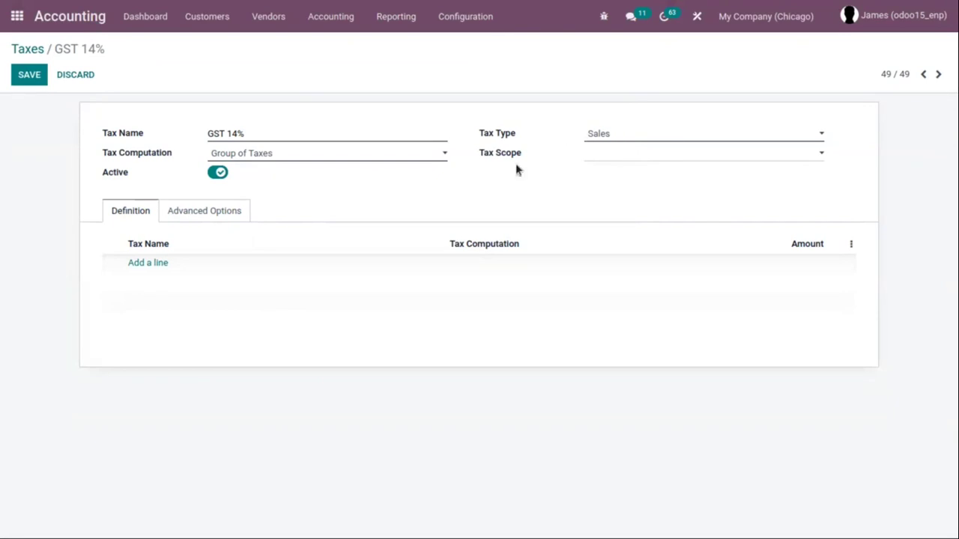
{"action": "left_click", "coordinate": [255, 154]}
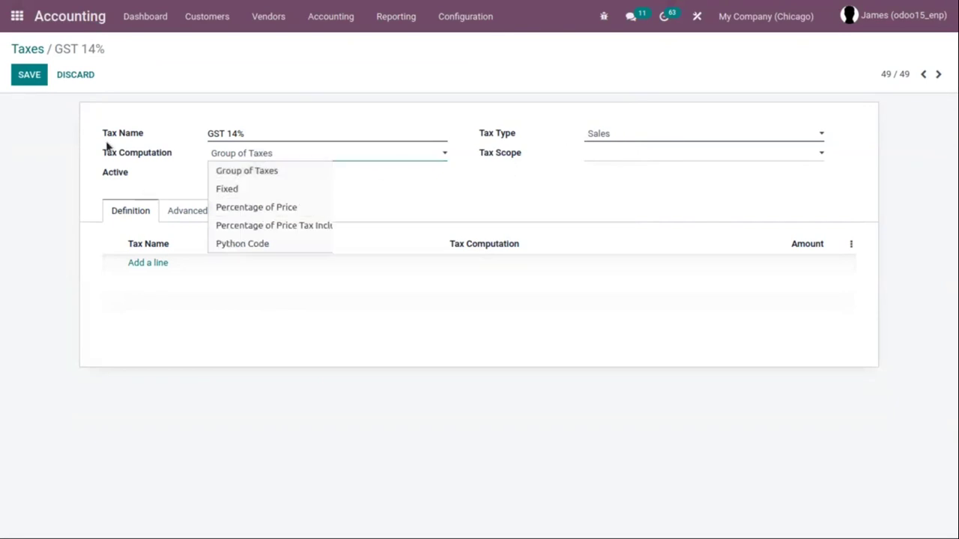
{"action": "left_click", "coordinate": [276, 216]}
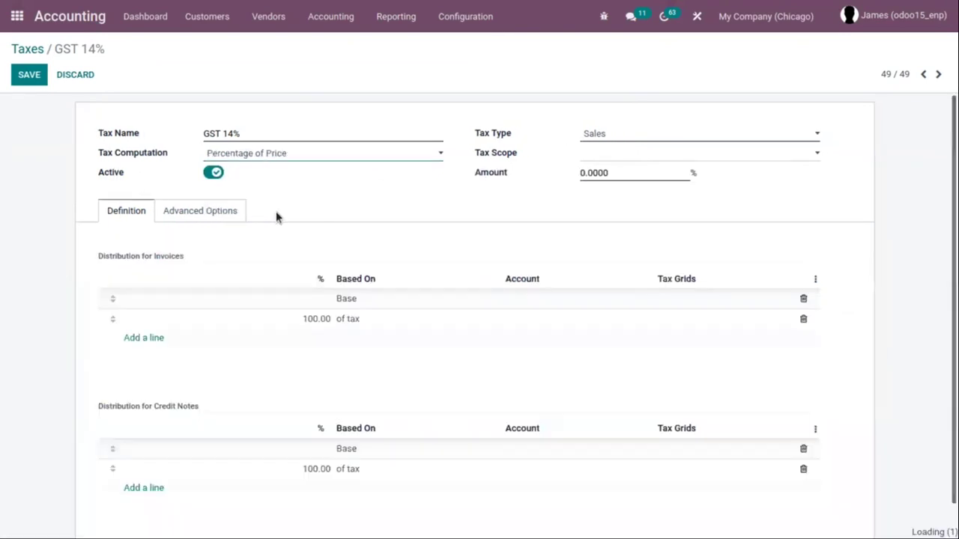
Set the amount of the GST 14% tax to 14%
{"action": "left_click", "coordinate": [582, 173]}
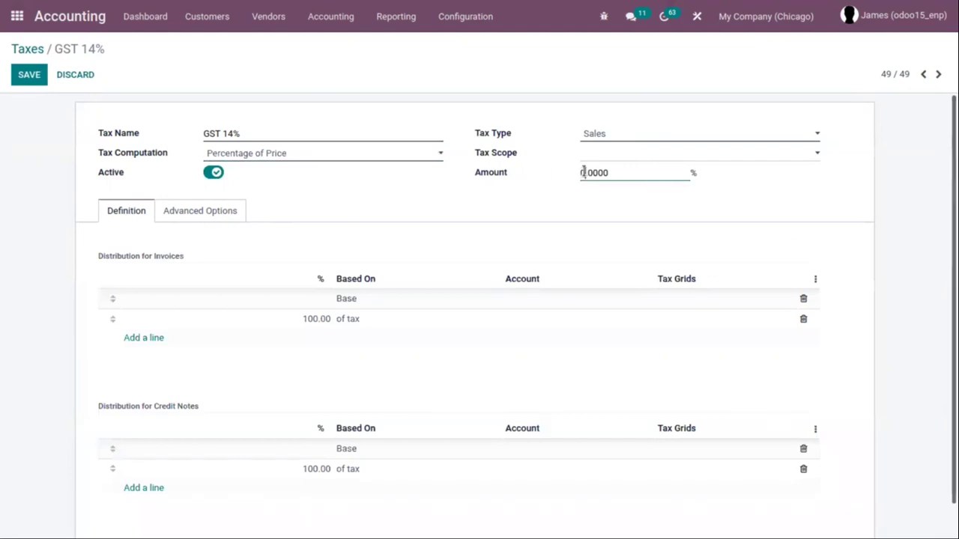
{"action": "key", "text": "Delete"}
{"action": "type", "text": "14"}
{"action": "double_click", "coordinate": [567, 203]}
Review the options available for the tax type and tax scope of the GST 14% tax
{"action": "left_click", "coordinate": [604, 139]}
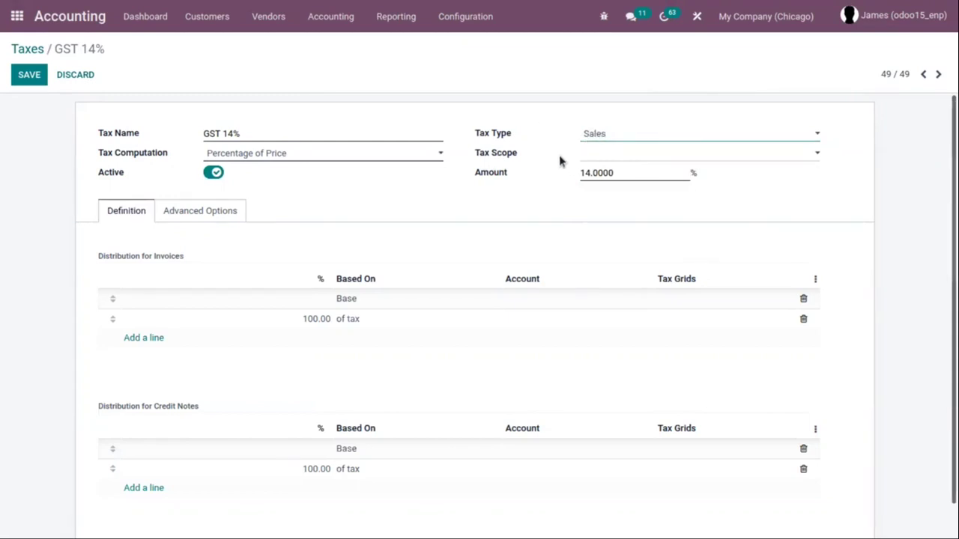
{"action": "left_click", "coordinate": [641, 135]}
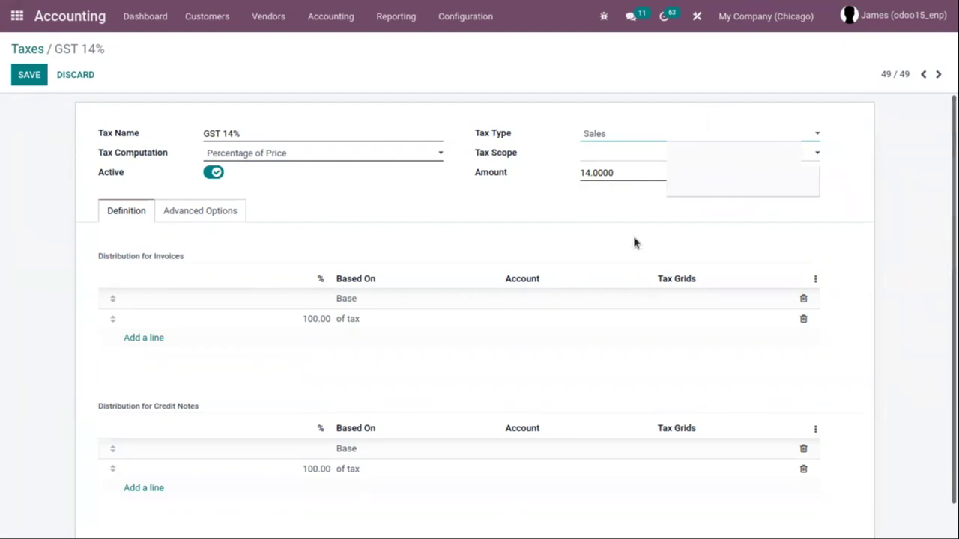
{"action": "left_click", "coordinate": [593, 155]}
{"action": "left_click", "coordinate": [522, 166]}
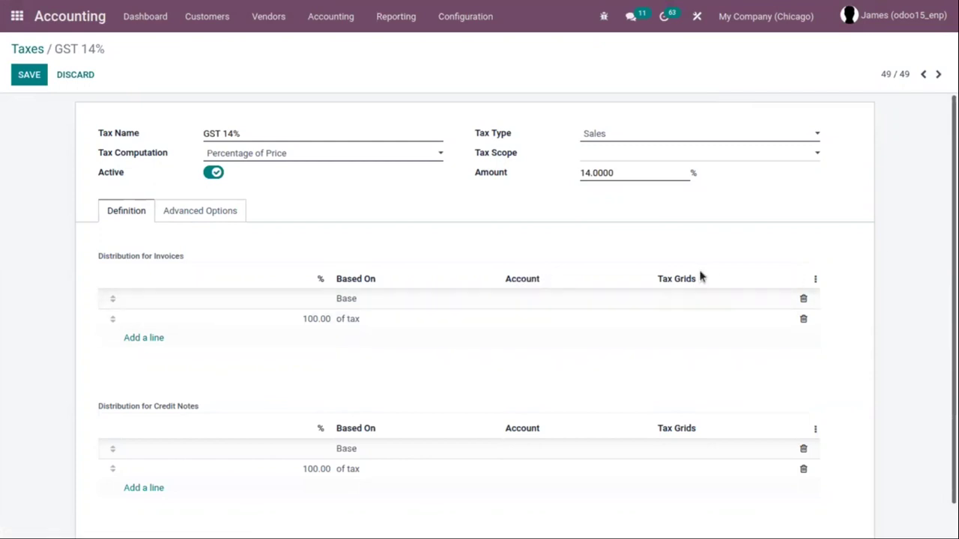
Examine the Based On values and the Account field of the tax line in the invoice distribution
{"action": "mouse_move", "coordinate": [225, 298]}
{"action": "mouse_move", "coordinate": [353, 295]}
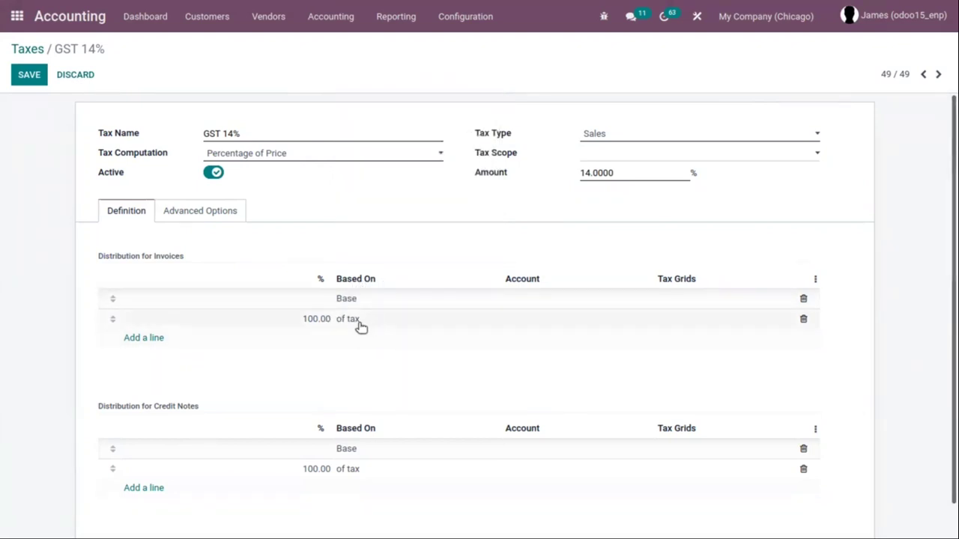
{"action": "left_click", "coordinate": [532, 320]}
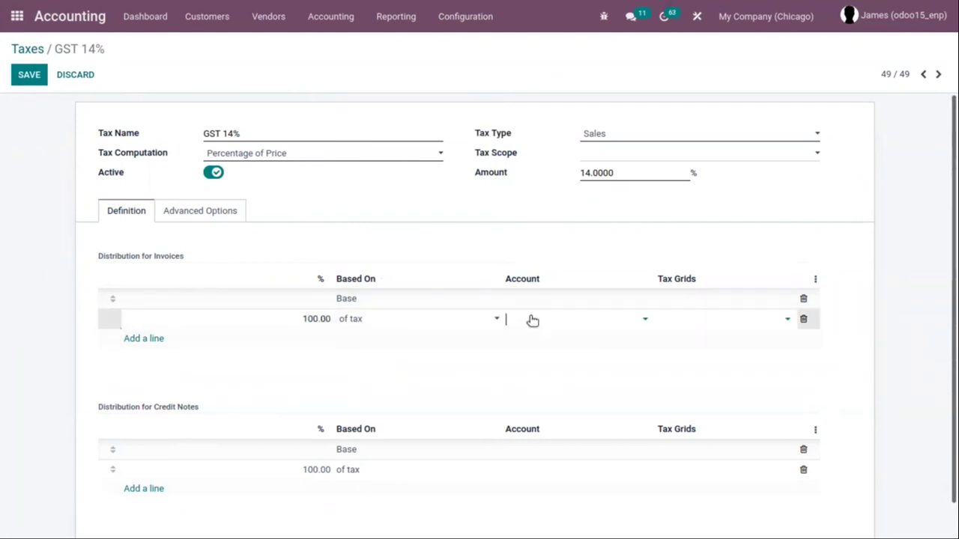
{"action": "left_click", "coordinate": [560, 253]}
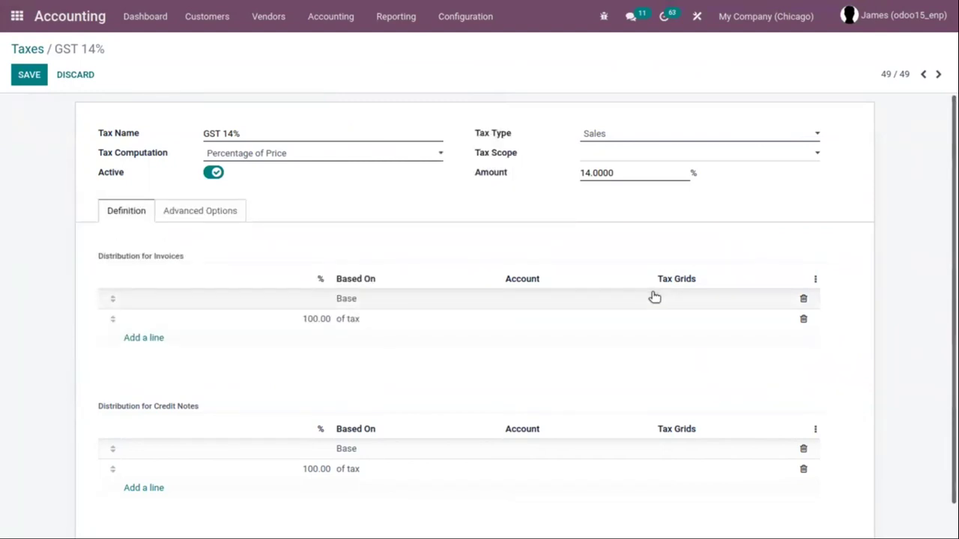
Browse the full list of available tax grids for the invoice distribution's tax line and close it without selecting any
{"action": "left_click", "coordinate": [694, 316]}
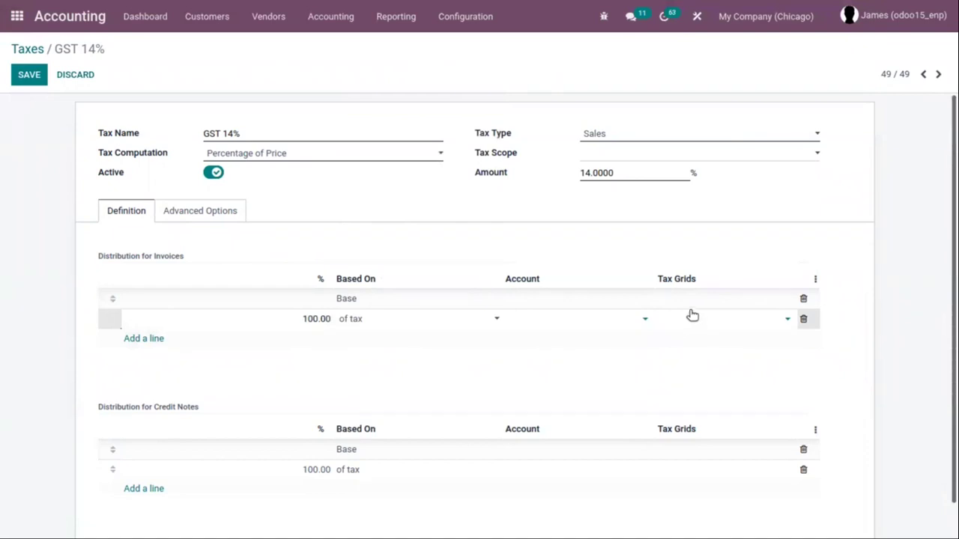
{"action": "left_click", "coordinate": [691, 321]}
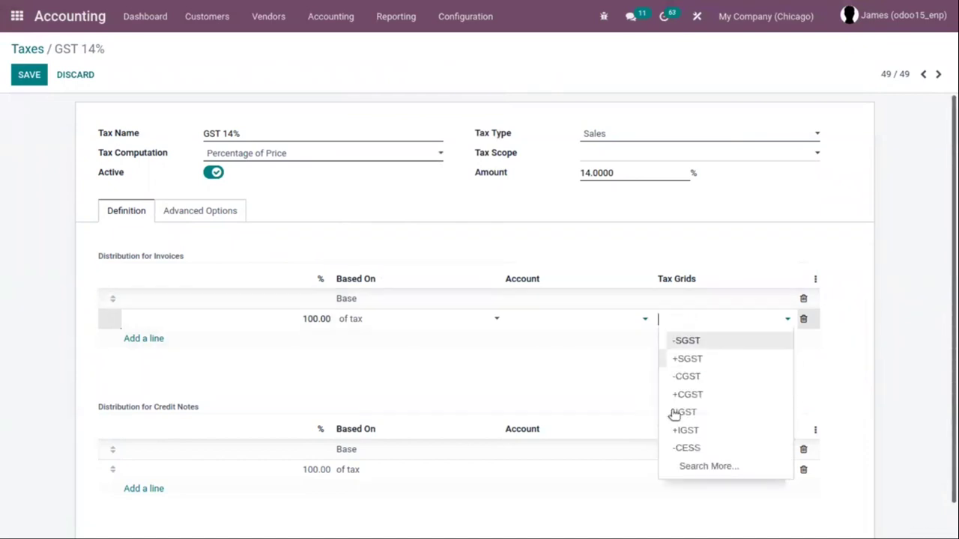
{"action": "left_click", "coordinate": [712, 464]}
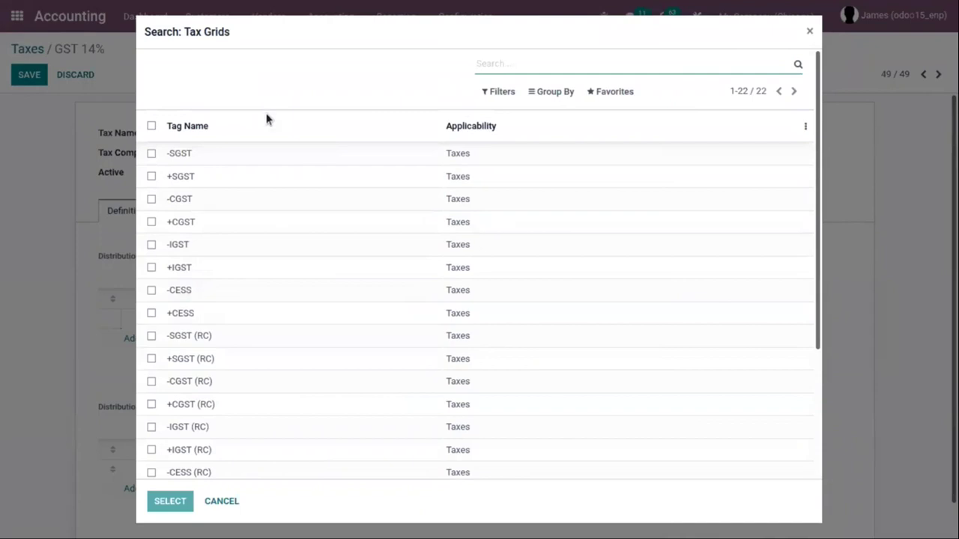
{"action": "scroll", "coordinate": [221, 375], "scroll_direction": "down", "scroll_amount": 3}
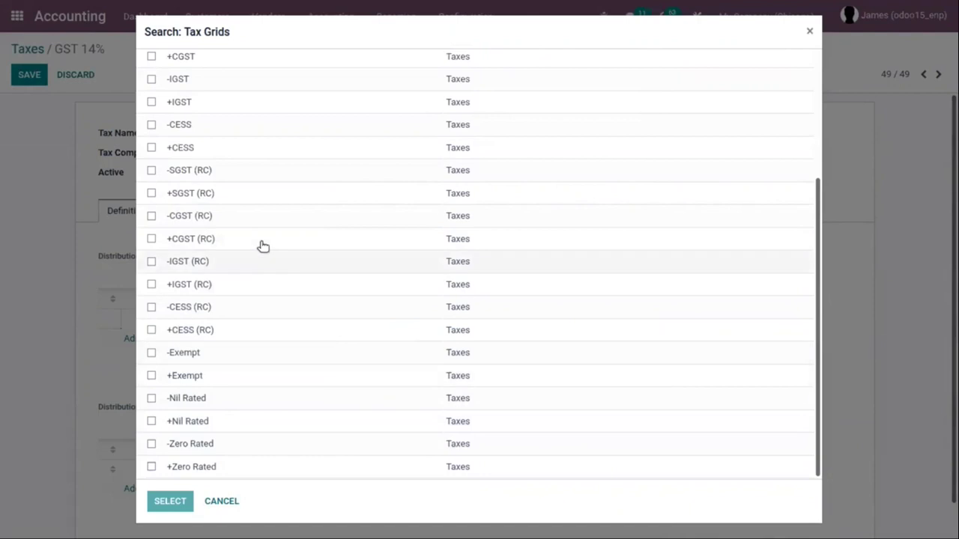
{"action": "scroll", "coordinate": [261, 246], "scroll_direction": "up", "scroll_amount": 5}
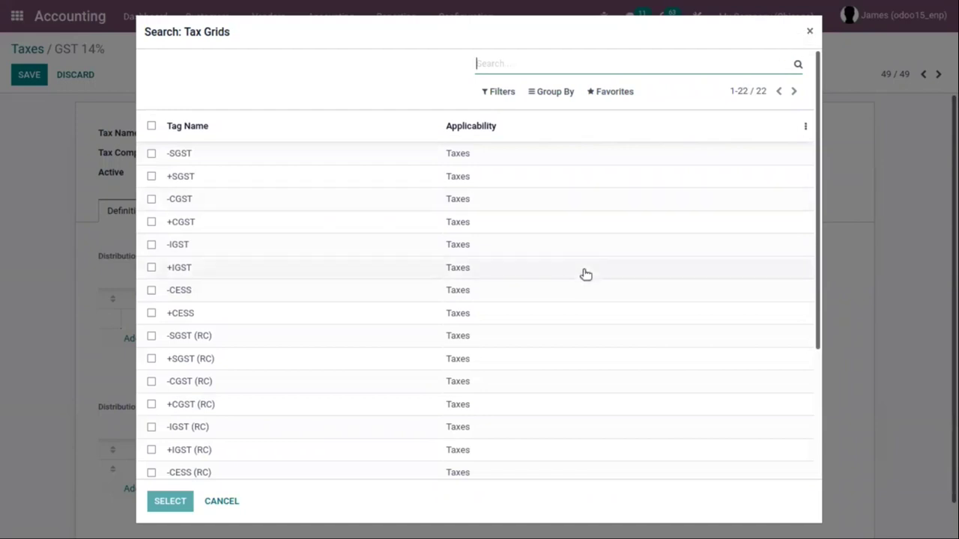
{"action": "left_click", "coordinate": [810, 33]}
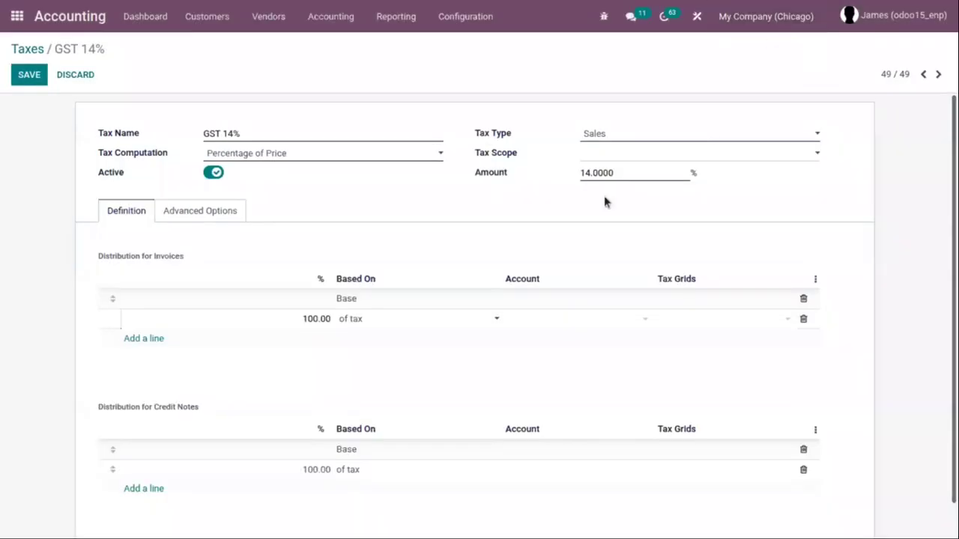
Show the Tax Closing Entry column in the invoice distribution, check it on the tax line, and hide the column again
{"action": "left_click", "coordinate": [815, 279]}
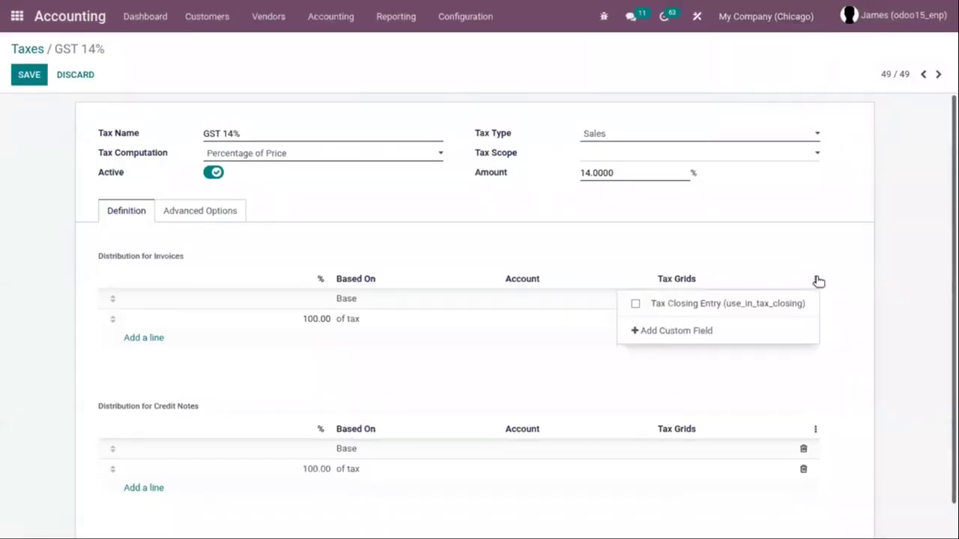
{"action": "left_click", "coordinate": [687, 305]}
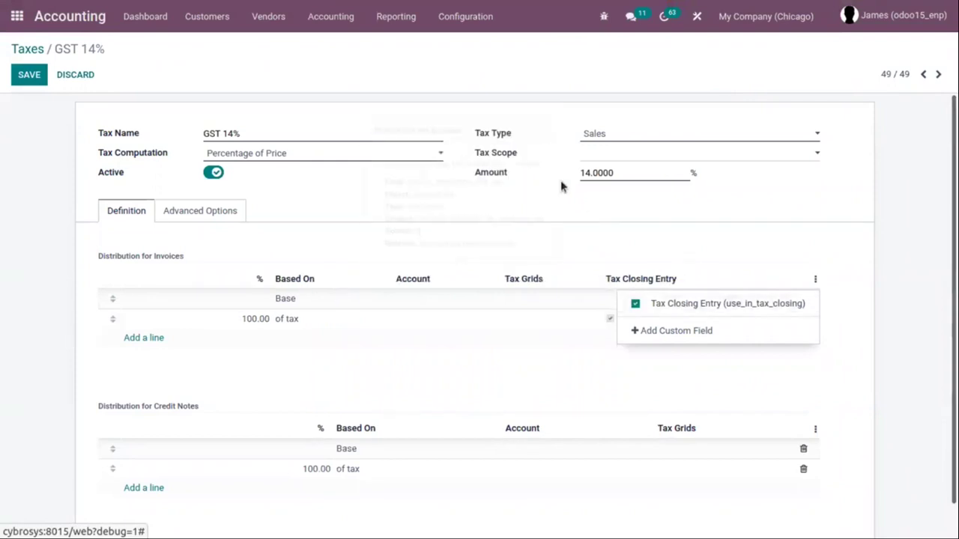
{"action": "left_click", "coordinate": [634, 249]}
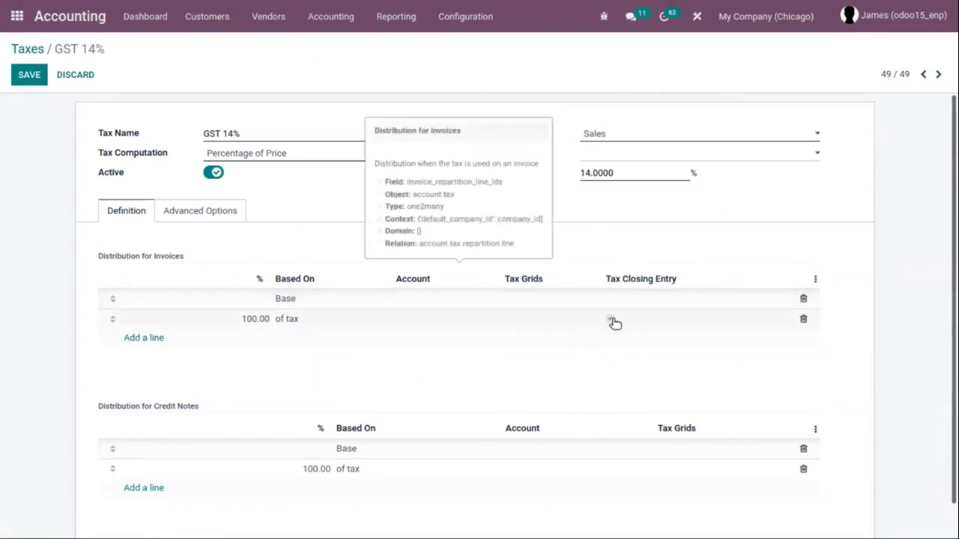
{"action": "left_click", "coordinate": [609, 319]}
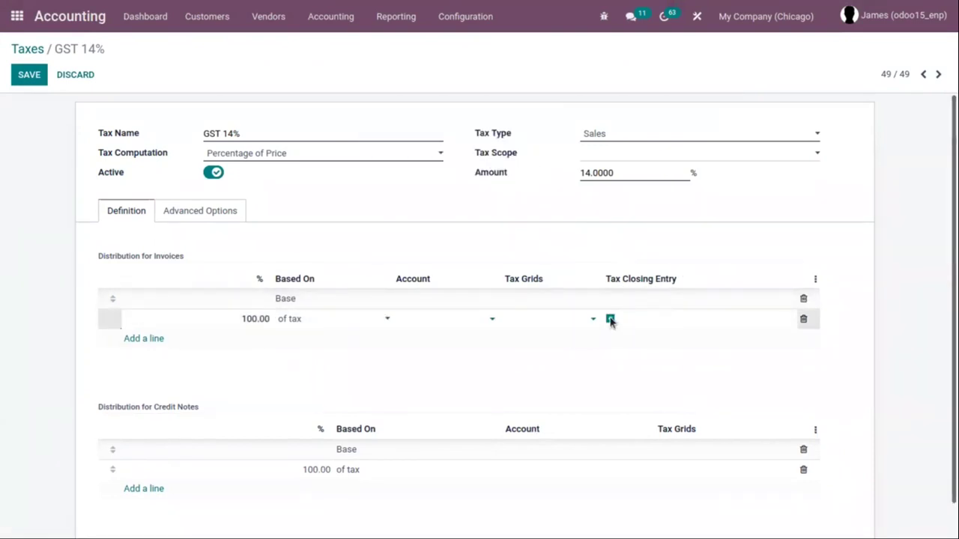
{"action": "left_click", "coordinate": [815, 282]}
{"action": "left_click", "coordinate": [737, 308]}
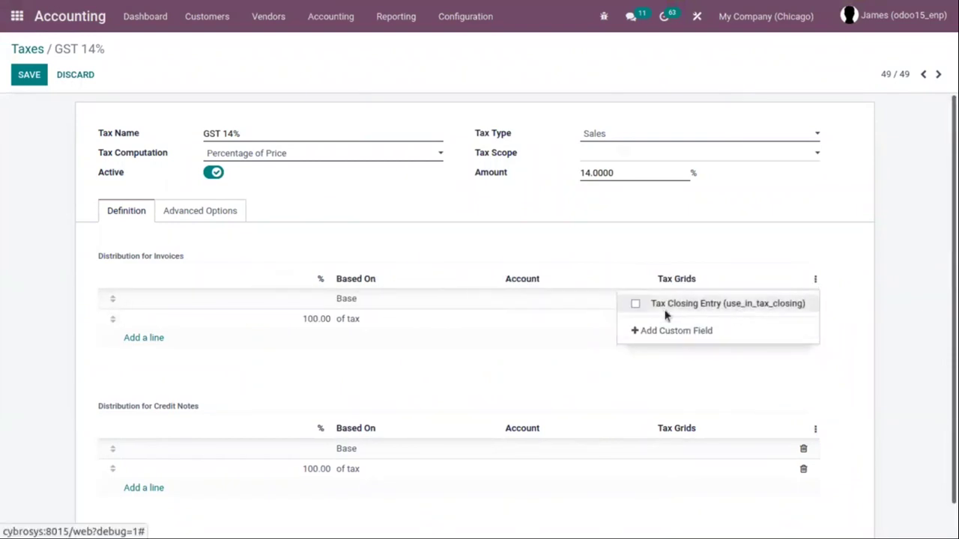
{"action": "left_click", "coordinate": [874, 336]}
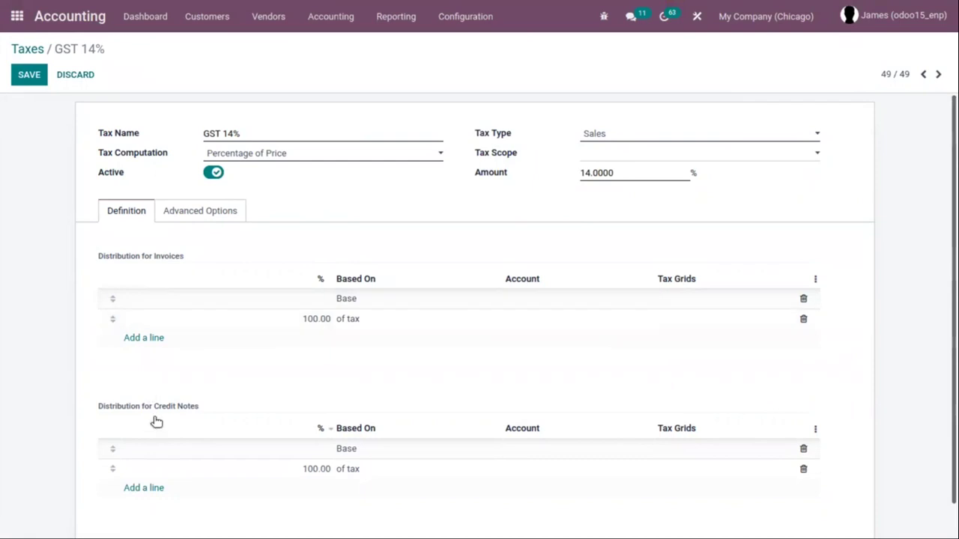
Try adding a new line to the credit note distribution, and delete that line again
{"action": "scroll", "coordinate": [278, 455], "scroll_direction": "down", "scroll_amount": 1}
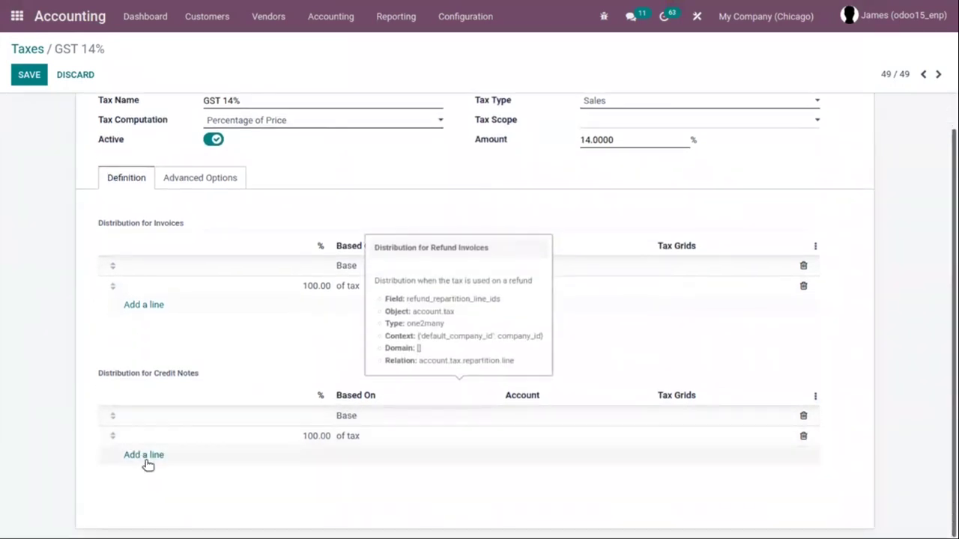
{"action": "left_click", "coordinate": [153, 456]}
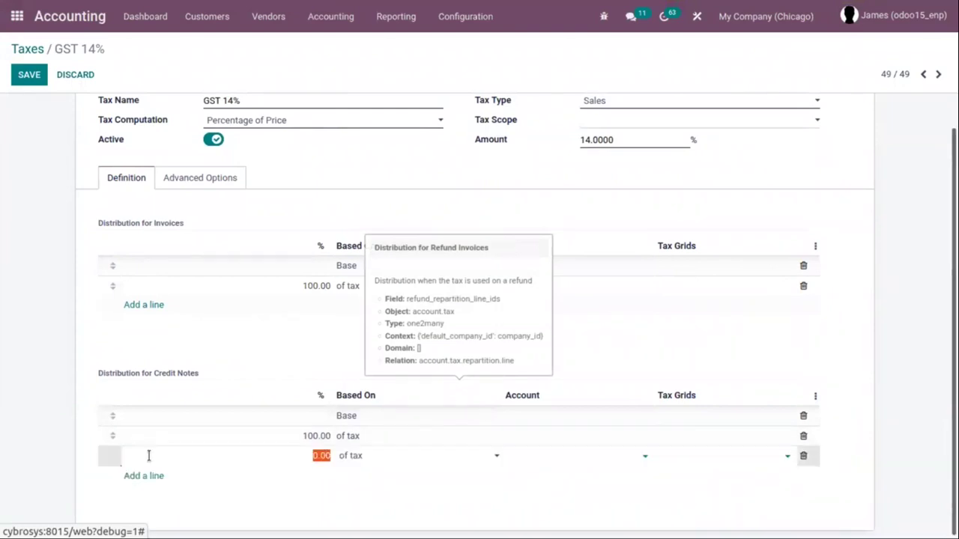
{"action": "left_click", "coordinate": [804, 455]}
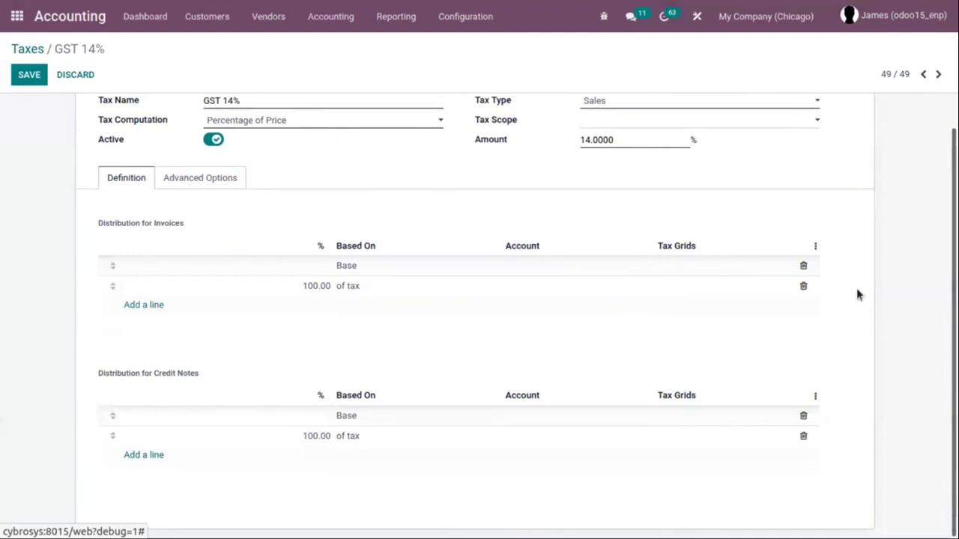
{"action": "scroll", "coordinate": [341, 240], "scroll_direction": "up", "scroll_amount": 1}
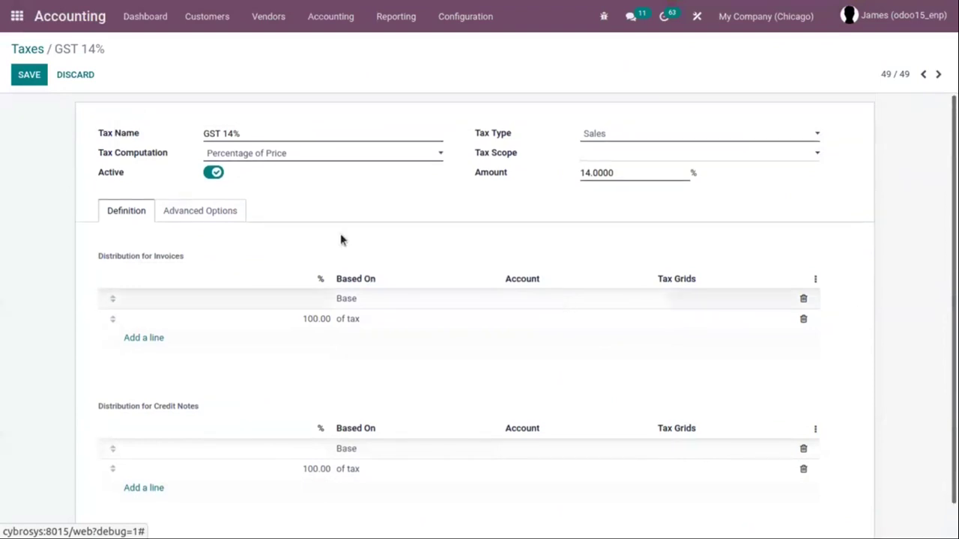
In the advanced options, set the label on invoices to GST 14% and the tax group to GST
{"action": "left_click", "coordinate": [201, 213]}
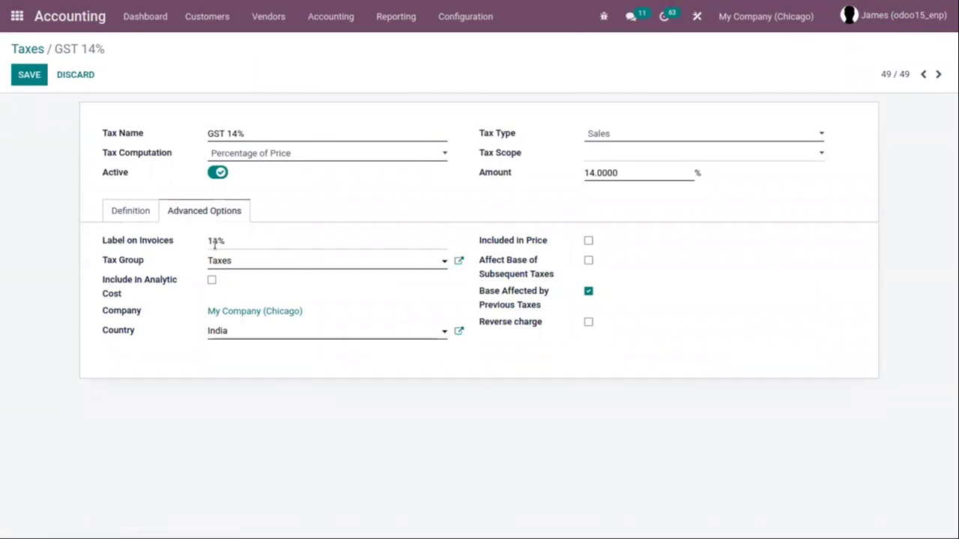
{"action": "left_click", "coordinate": [206, 240]}
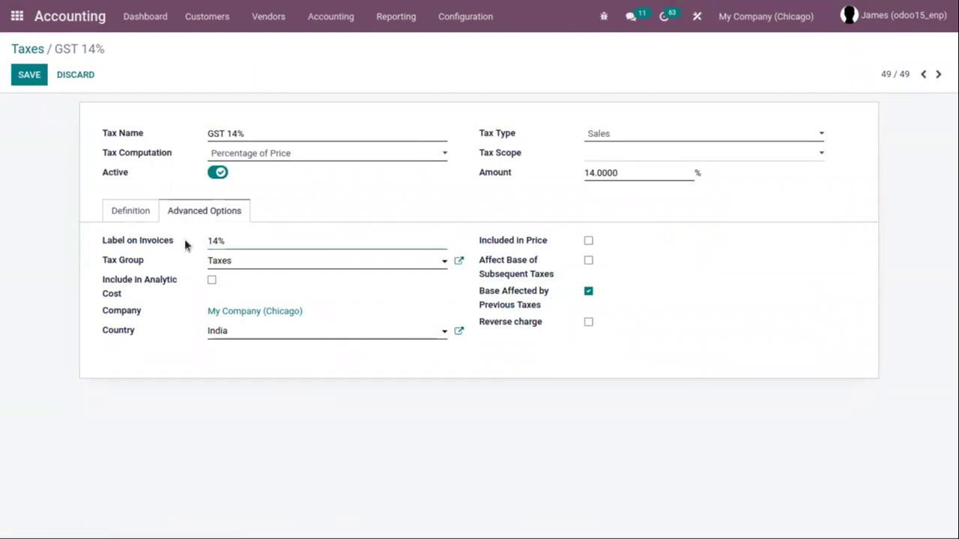
{"action": "type", "text": "GST"}
{"action": "left_click_drag", "start_coordinate": [270, 237], "coordinate": [130, 237]}
{"action": "left_click", "coordinate": [160, 260]}
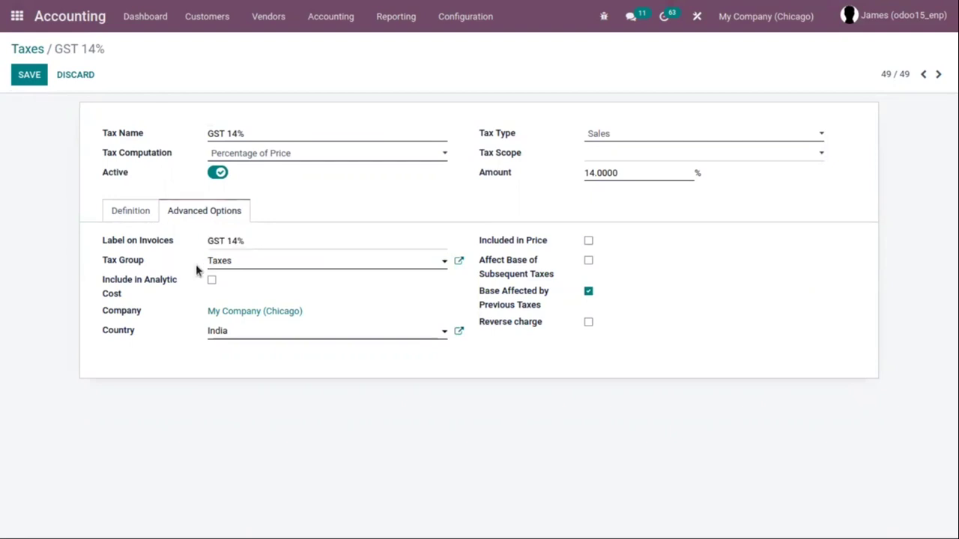
{"action": "left_click", "coordinate": [220, 261]}
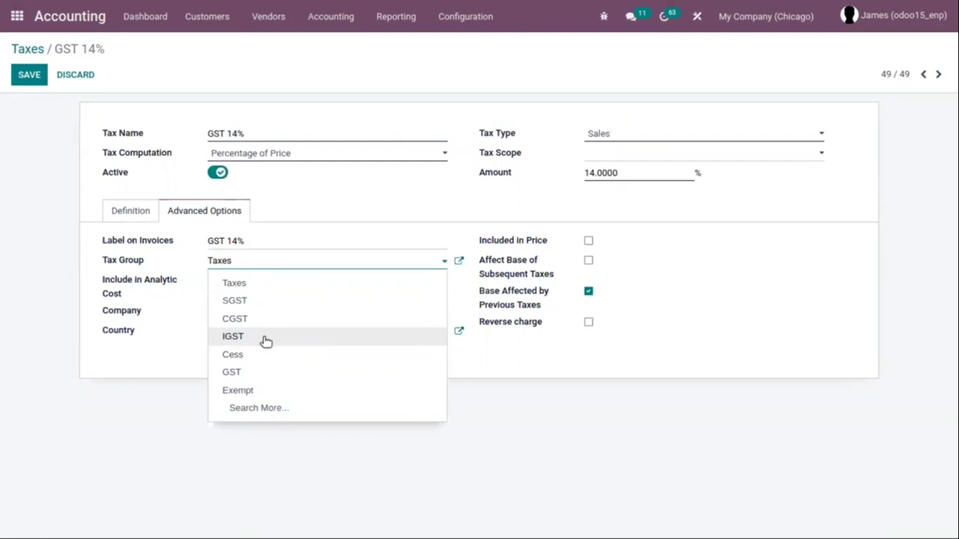
{"action": "left_click", "coordinate": [250, 371]}
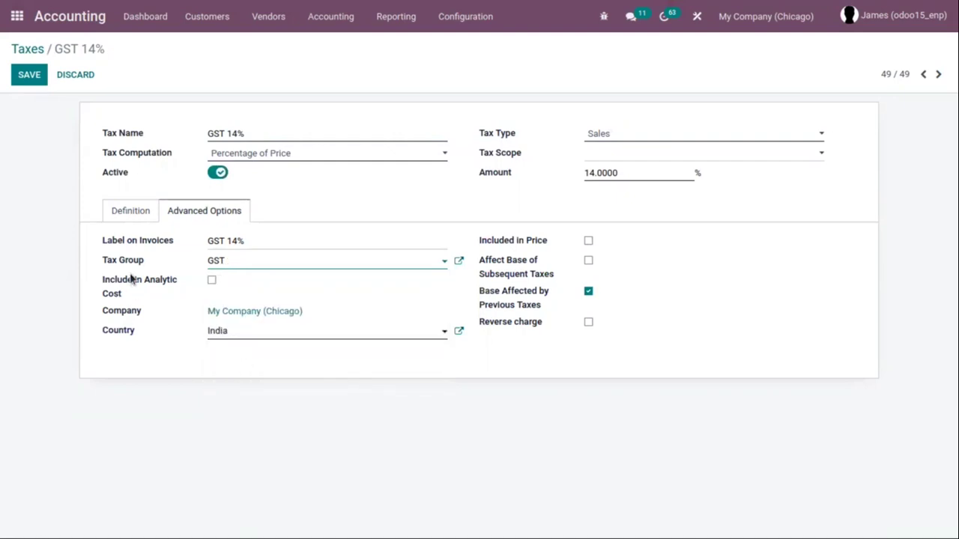
Try the Include in Analytic Cost option and switch it back off
{"action": "mouse_move", "coordinate": [167, 284]}
{"action": "left_click", "coordinate": [213, 281]}
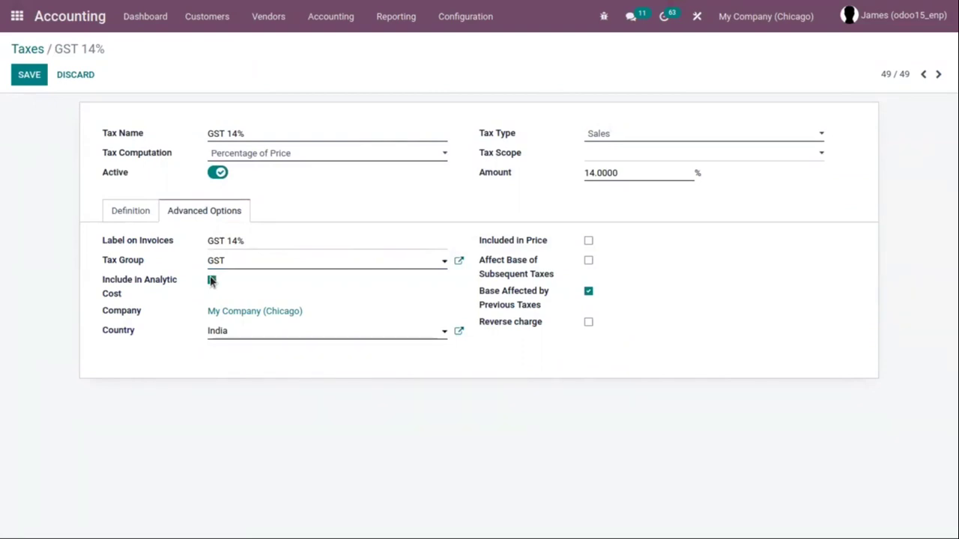
{"action": "left_click", "coordinate": [211, 280]}
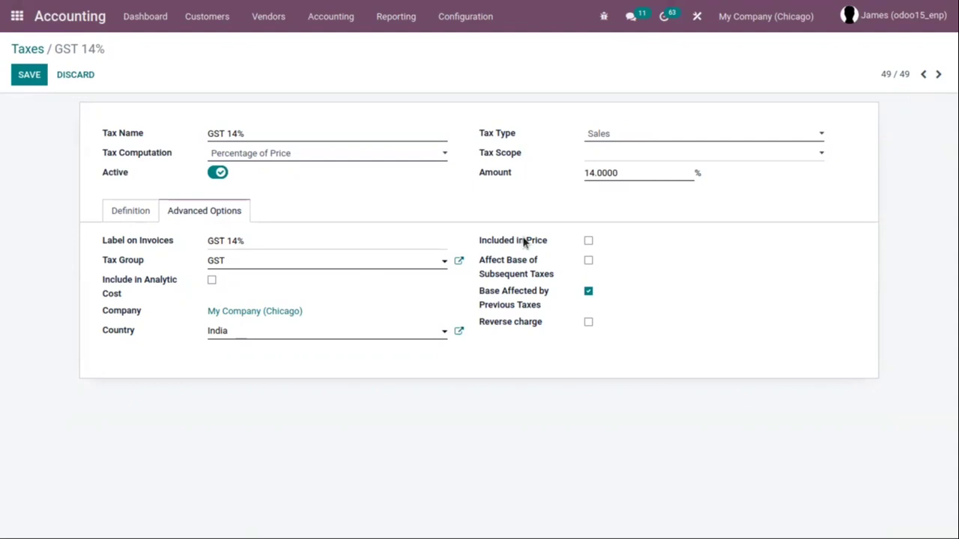
Enable Affect Base of Subsequent Taxes for the GST 14% tax
{"action": "mouse_move", "coordinate": [525, 241]}
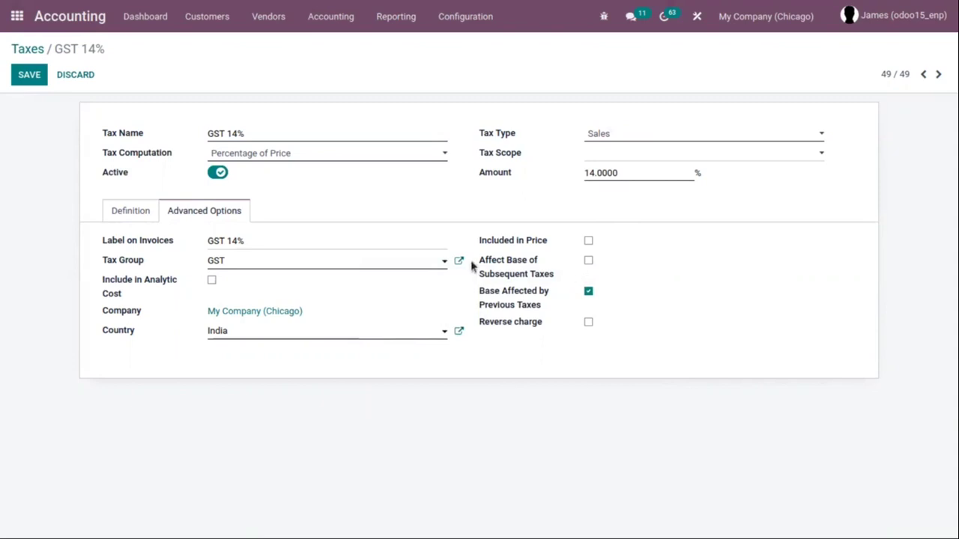
{"action": "mouse_move", "coordinate": [501, 267]}
{"action": "mouse_move", "coordinate": [550, 267]}
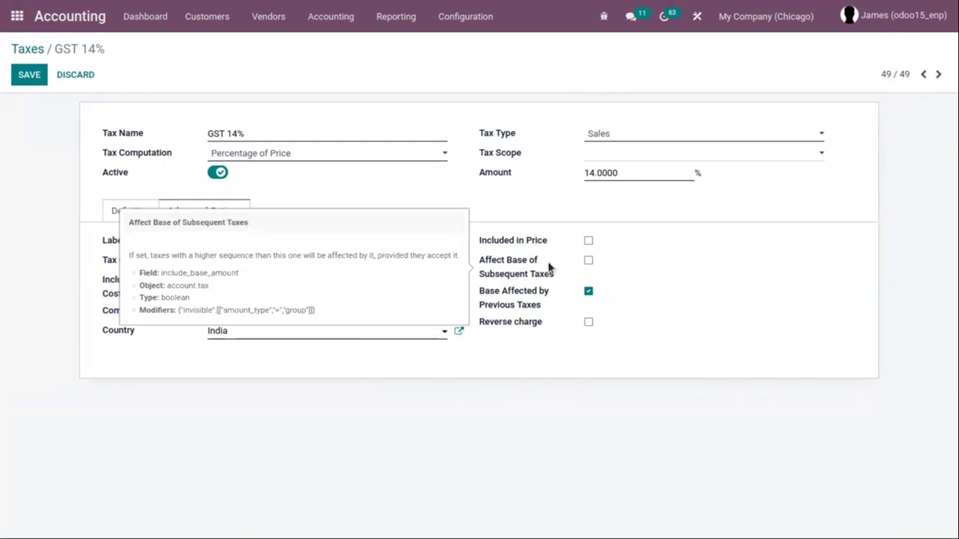
{"action": "left_click", "coordinate": [550, 267]}
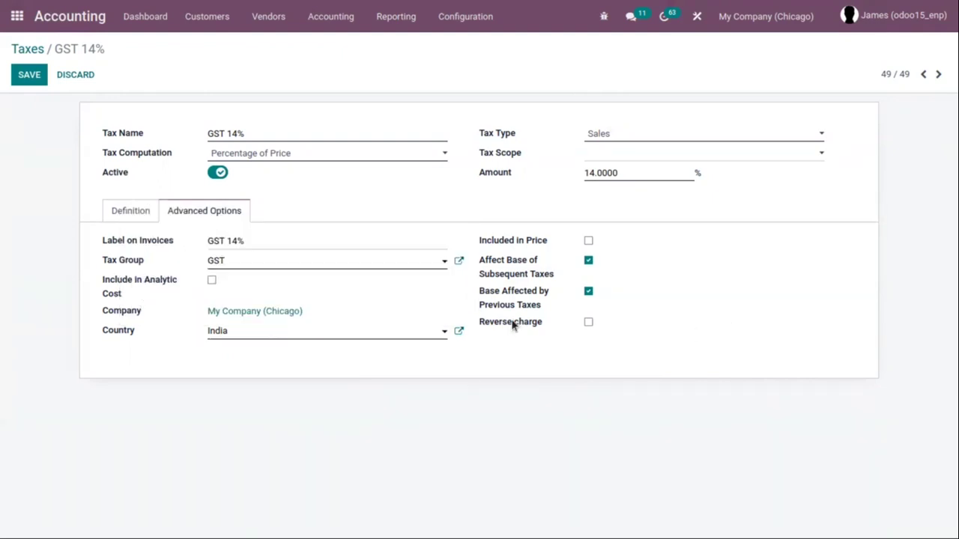
{"action": "mouse_move", "coordinate": [513, 324]}
Go back to the tax definition, save the GST 14% tax, and return to the Taxes list
{"action": "left_click", "coordinate": [134, 213]}
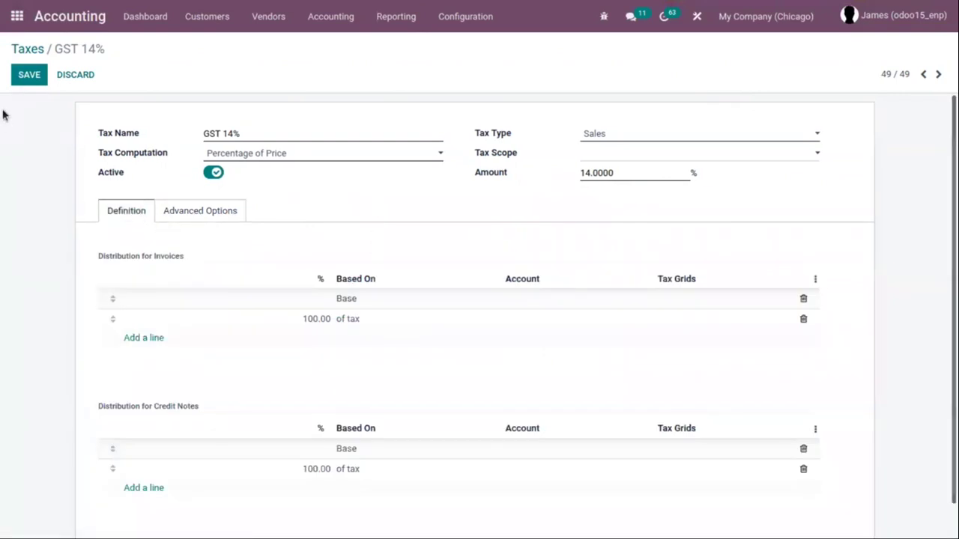
{"action": "left_click", "coordinate": [27, 78]}
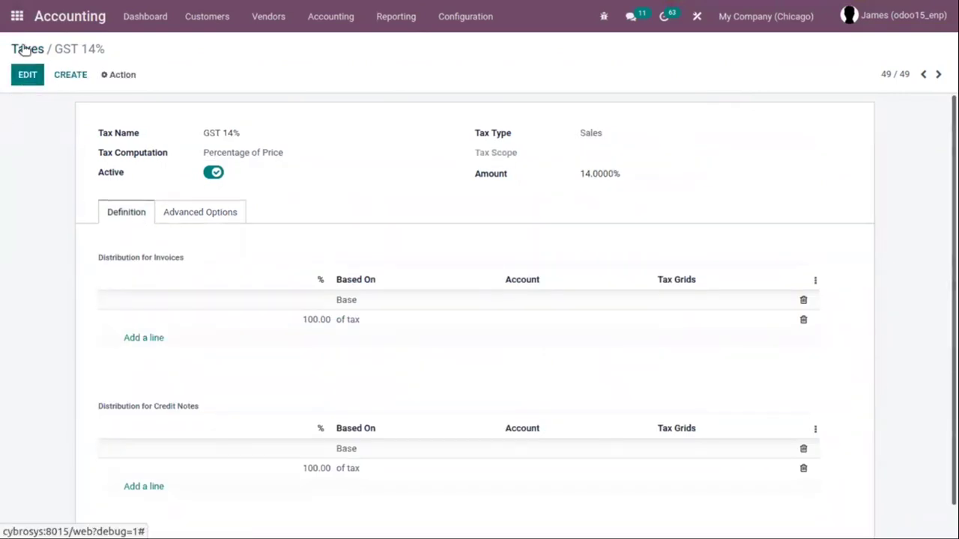
{"action": "left_click", "coordinate": [22, 49]}
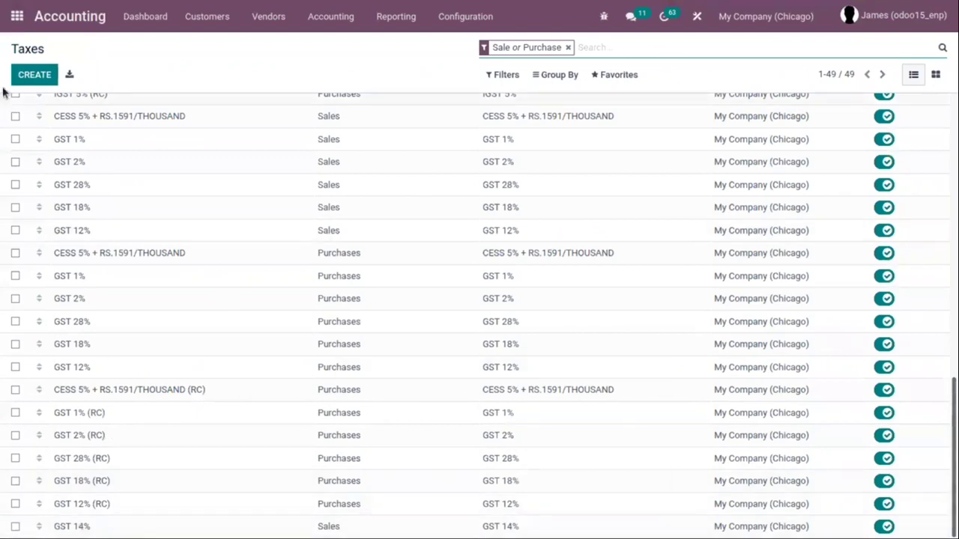
Look through the whole Taxes list, including the GST 14% entry at its end
{"action": "scroll", "coordinate": [374, 359], "scroll_direction": "up", "scroll_amount": 10}
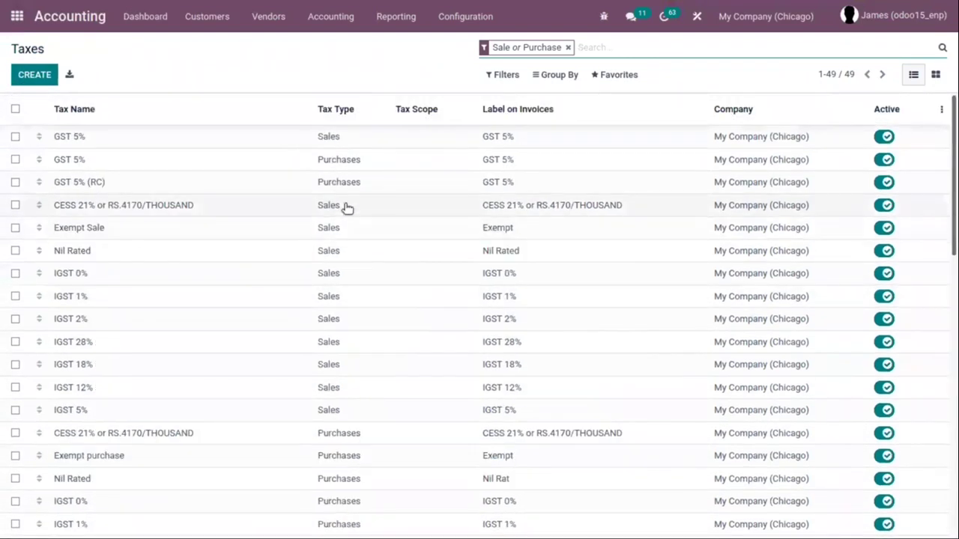
{"action": "scroll", "coordinate": [357, 524], "scroll_direction": "down", "scroll_amount": 10}
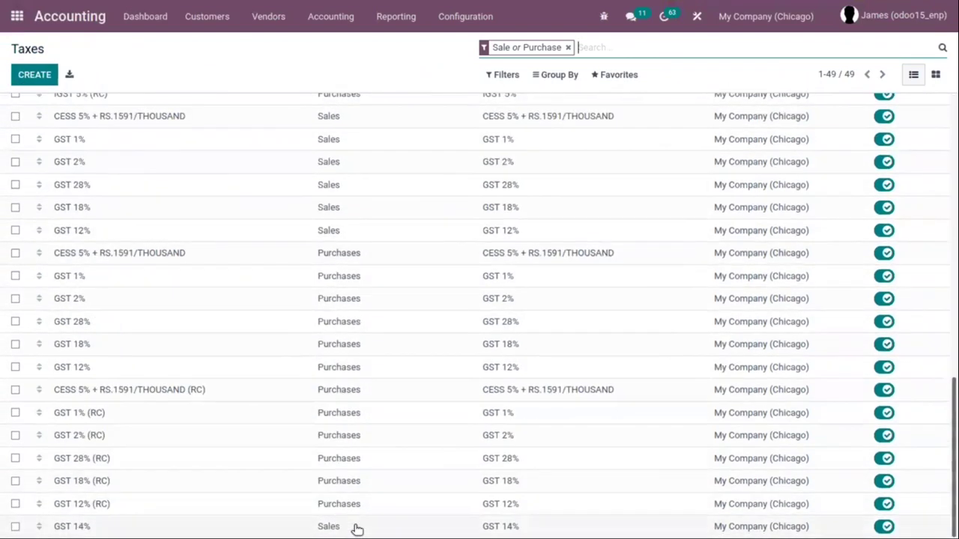
{"action": "scroll", "coordinate": [396, 268], "scroll_direction": "up", "scroll_amount": 10}
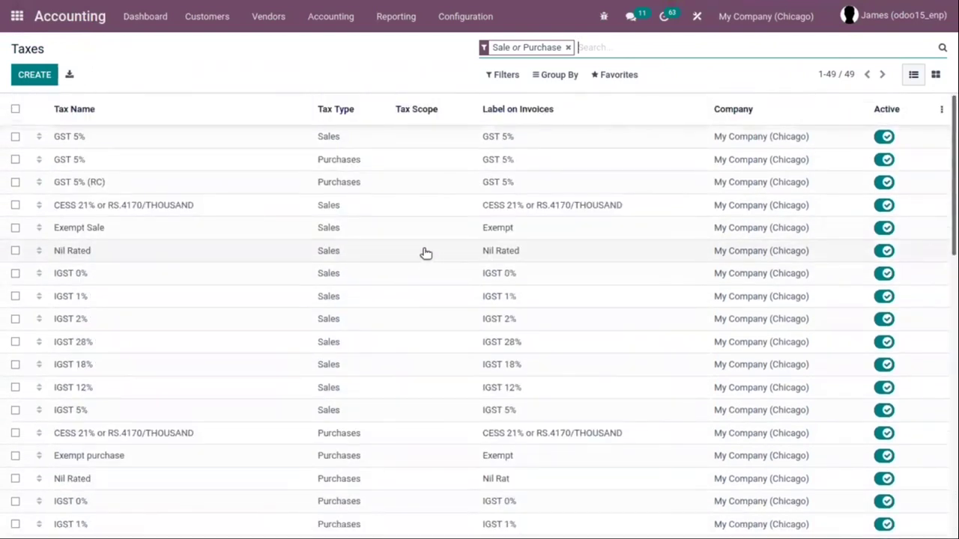
Try deactivating the GST 12% purchase tax in the Taxes list and switch it back on
{"action": "scroll", "coordinate": [424, 253], "scroll_direction": "down", "scroll_amount": 10}
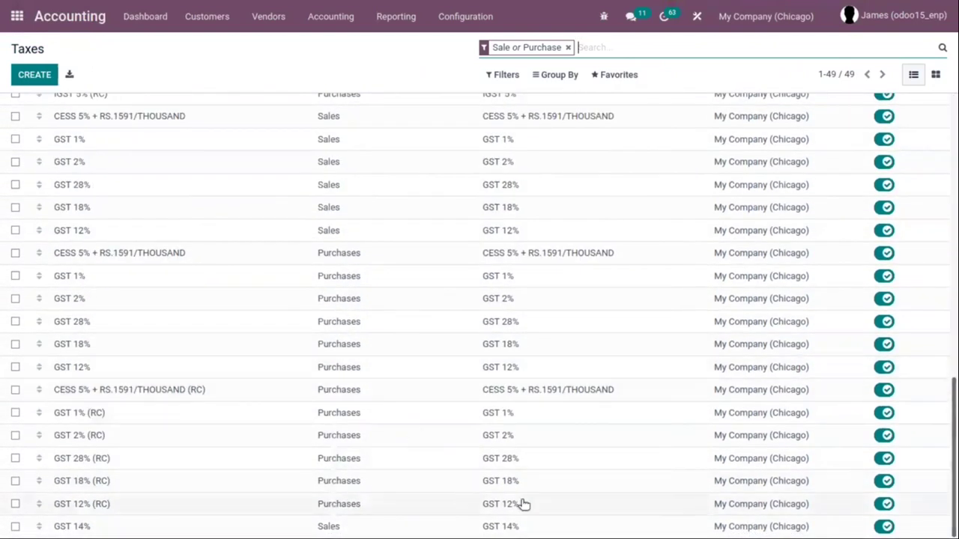
{"action": "scroll", "coordinate": [524, 504], "scroll_direction": "up", "scroll_amount": 10}
{"action": "scroll", "coordinate": [542, 491], "scroll_direction": "down", "scroll_amount": 3}
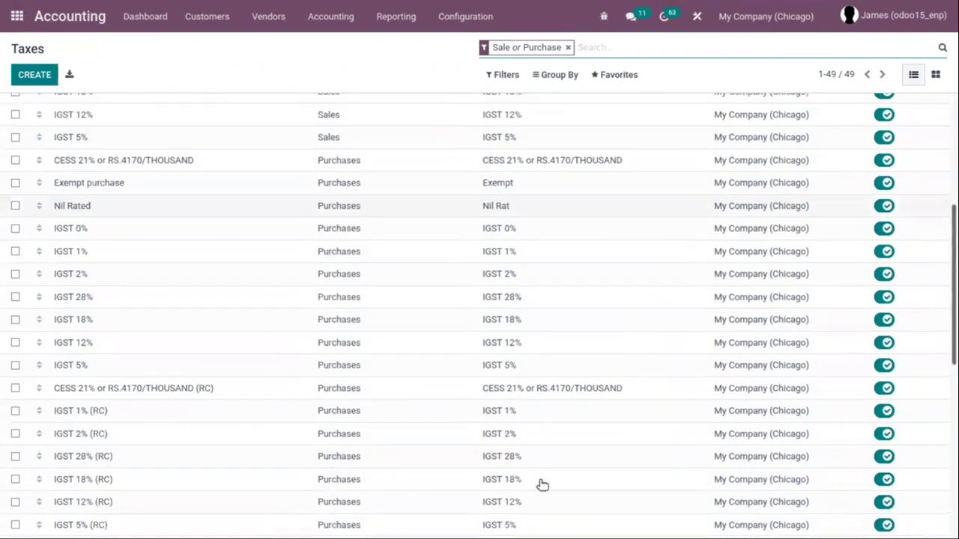
{"action": "scroll", "coordinate": [542, 486], "scroll_direction": "down", "scroll_amount": 5}
{"action": "scroll", "coordinate": [619, 504], "scroll_direction": "up", "scroll_amount": 10}
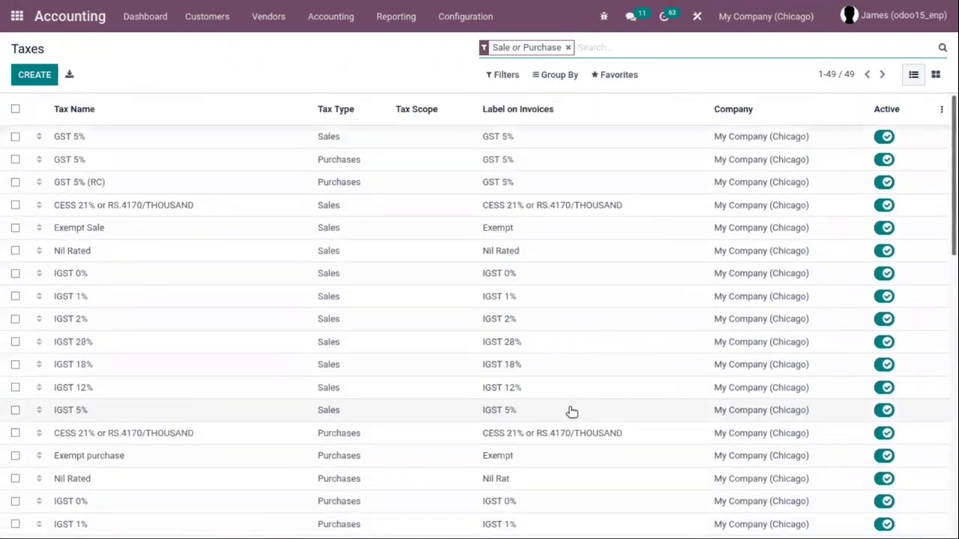
{"action": "scroll", "coordinate": [931, 505], "scroll_direction": "down", "scroll_amount": 10}
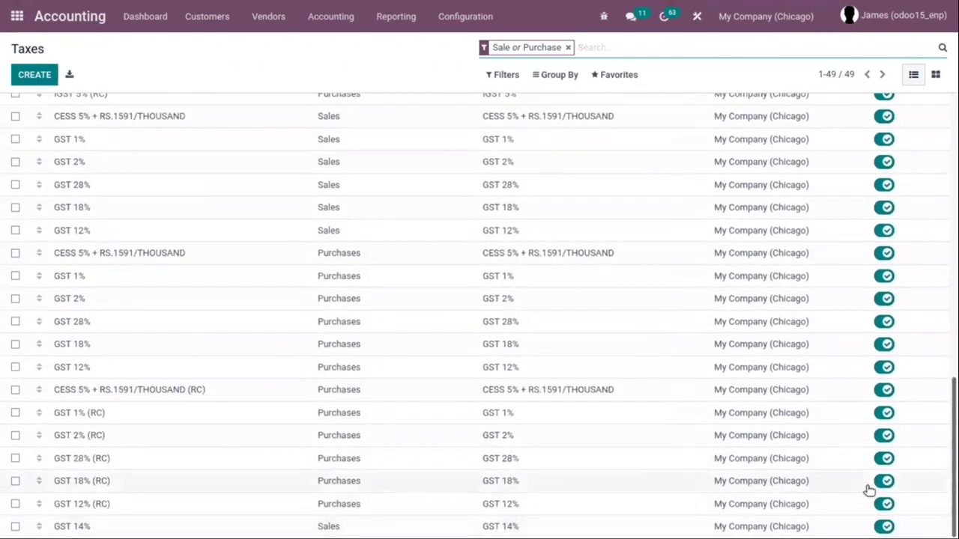
{"action": "left_click", "coordinate": [885, 367]}
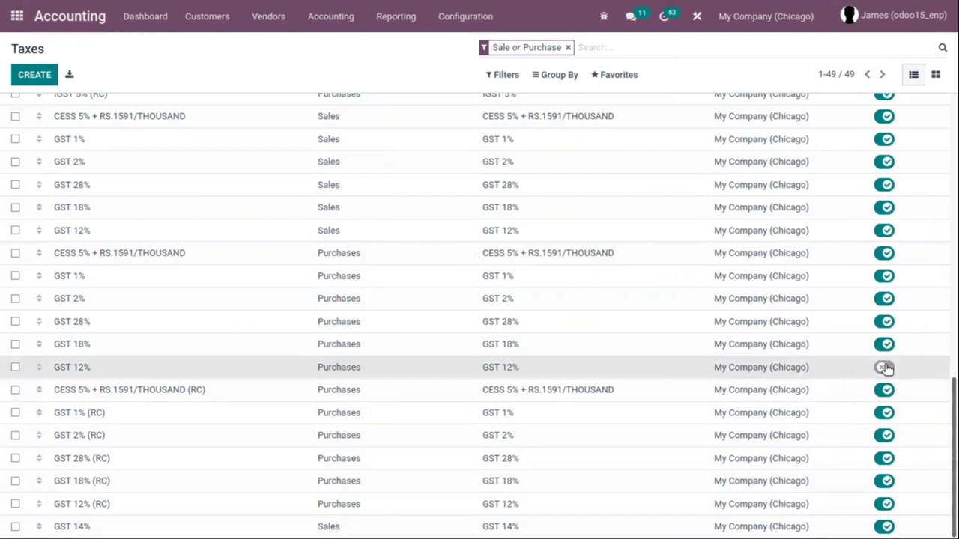
{"action": "left_click", "coordinate": [885, 367]}
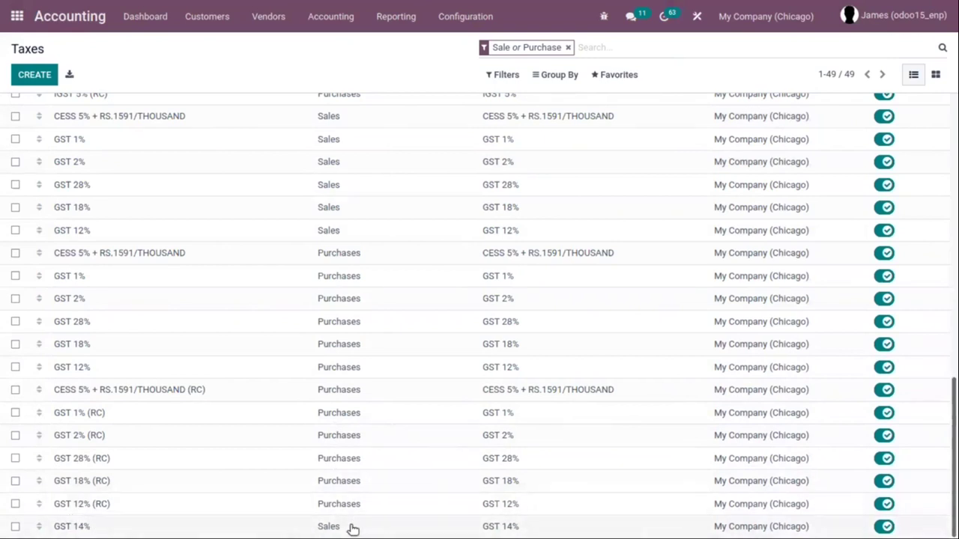
Open the Accounting settings and set the default sales tax to GST 14%
{"action": "left_click", "coordinate": [459, 17]}
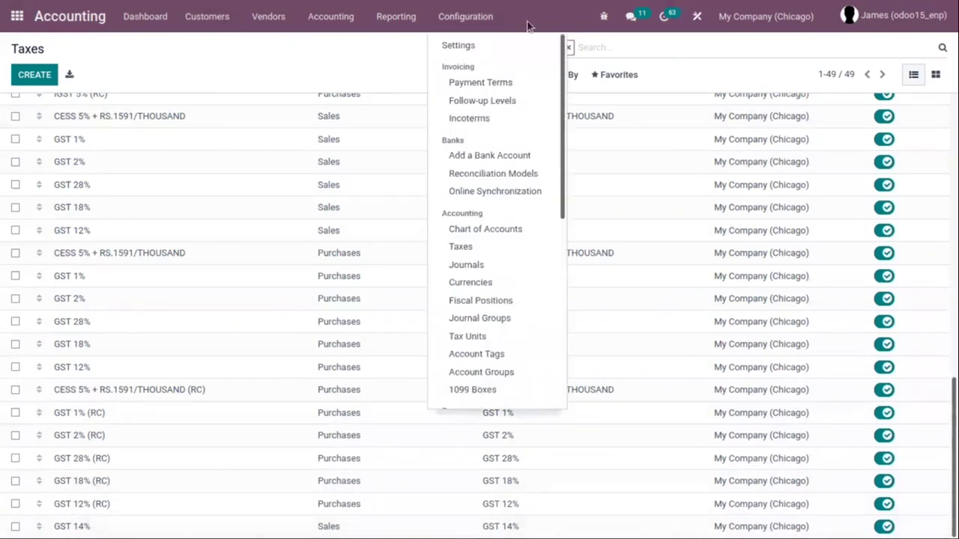
{"action": "left_click", "coordinate": [491, 46]}
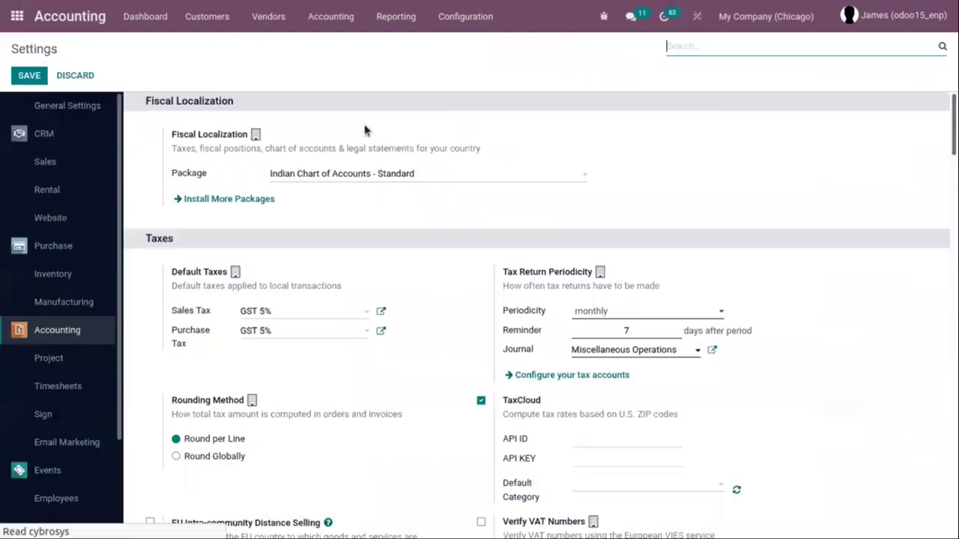
{"action": "left_click", "coordinate": [173, 288]}
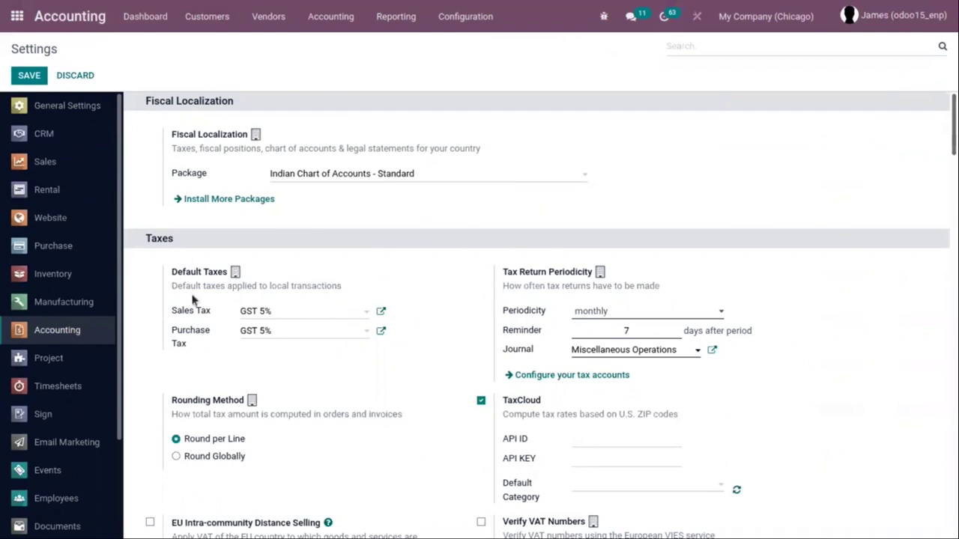
{"action": "left_click", "coordinate": [251, 311]}
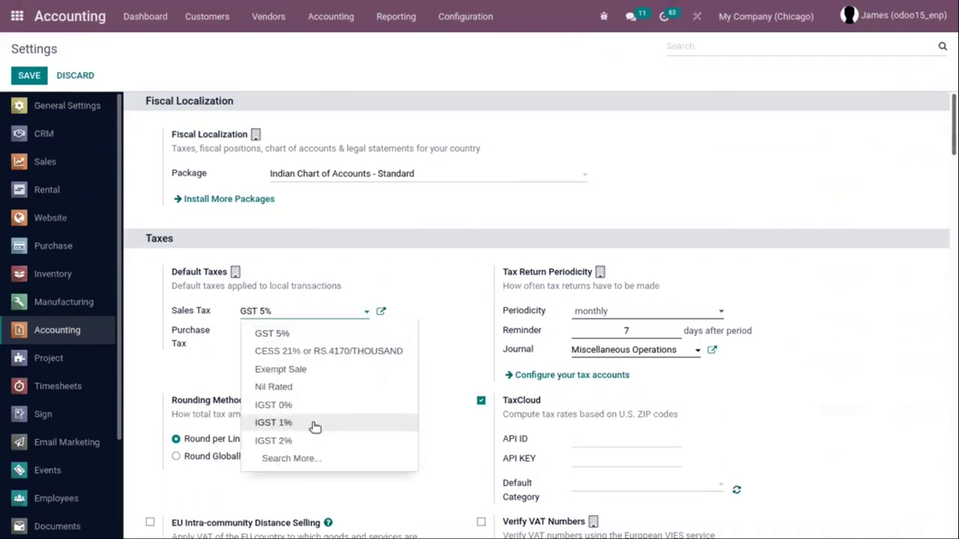
{"action": "left_click", "coordinate": [202, 303]}
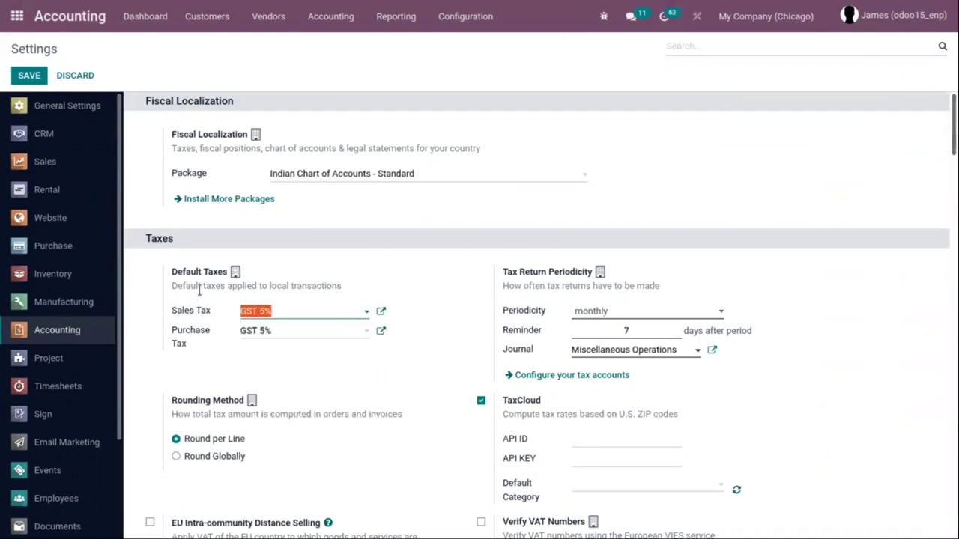
{"action": "type", "text": "14"}
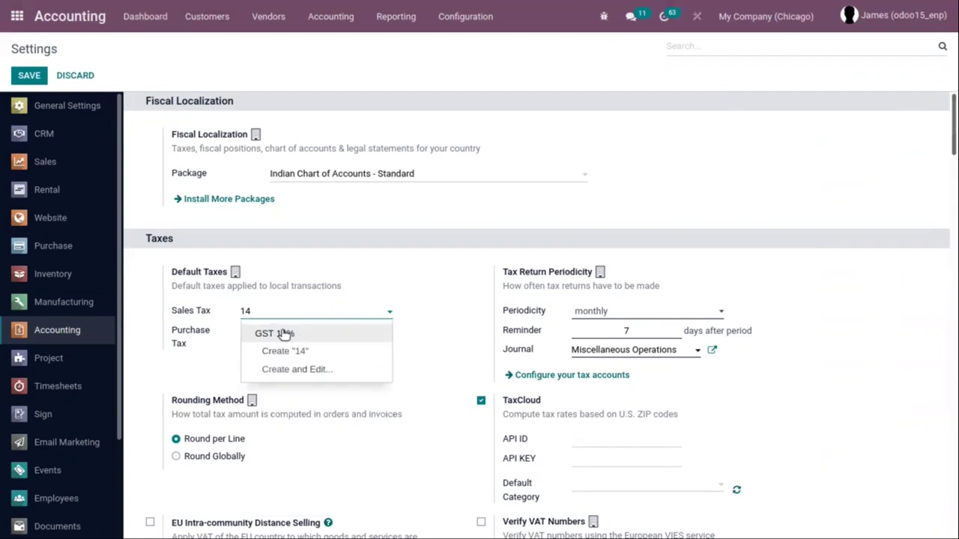
{"action": "left_click", "coordinate": [285, 335]}
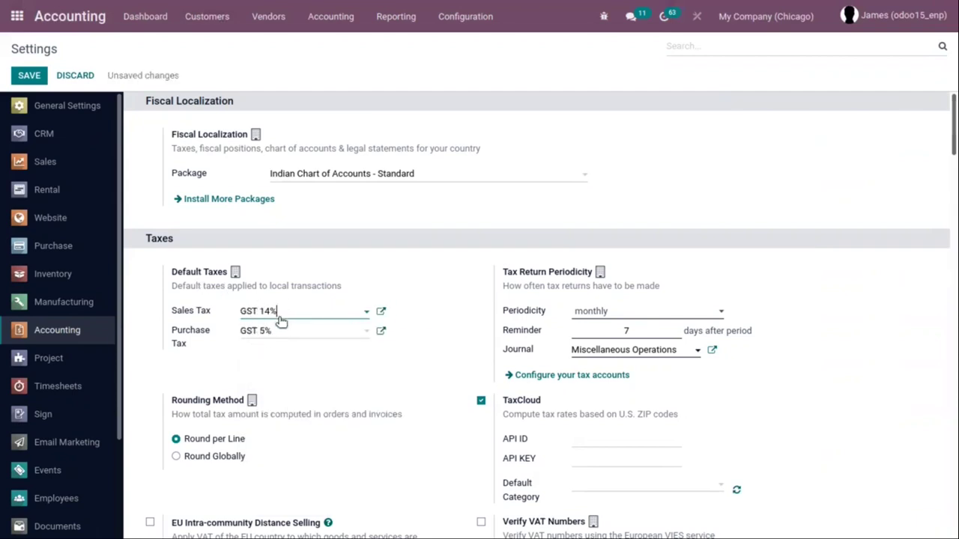
Search the default purchase taxes for gst and 14, select GST 5%, and save the settings
{"action": "left_click", "coordinate": [293, 334]}
{"action": "left_click", "coordinate": [300, 334]}
{"action": "key", "text": "shift+Left"}
{"action": "key", "text": "shift+Home"}
{"action": "key", "text": "BackSpace"}
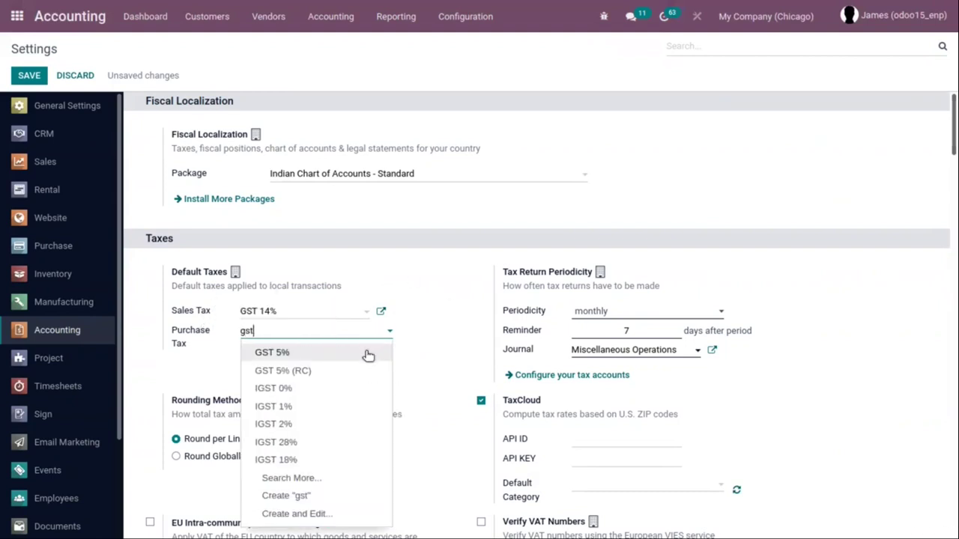
{"action": "type", "text": "gs"}
{"action": "key", "text": "BackSpace"}
{"action": "key", "text": "BackSpace"}
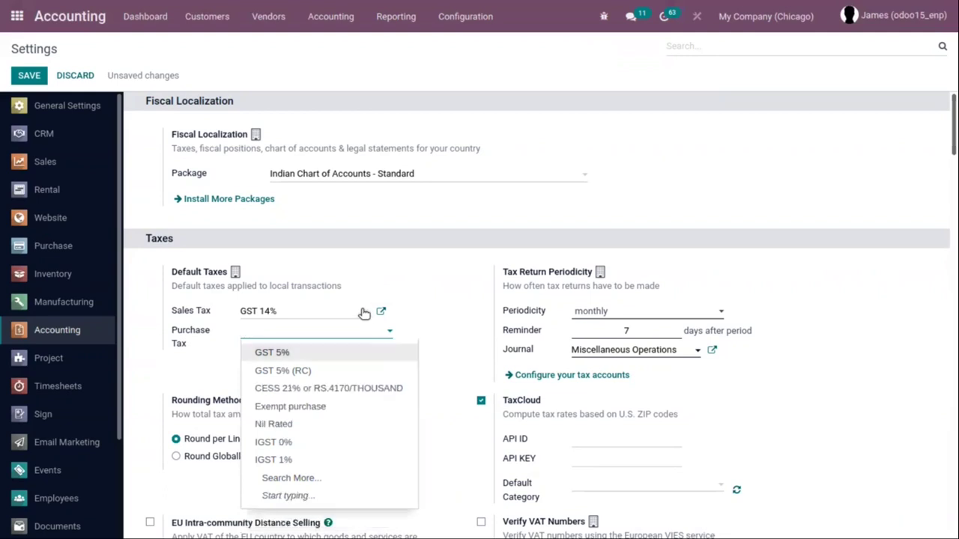
{"action": "type", "text": "14"}
{"action": "key", "text": "BackSpace"}
{"action": "key", "text": "BackSpace"}
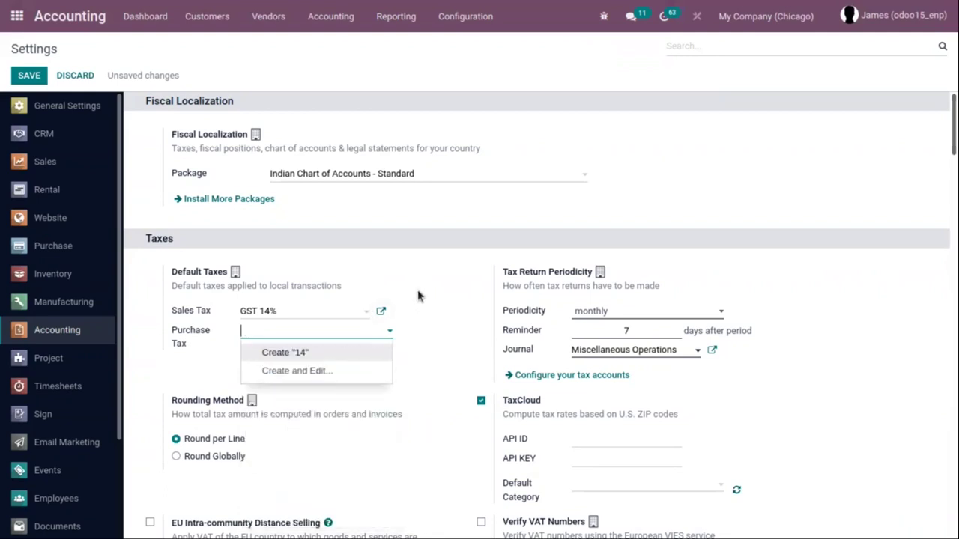
{"action": "left_click", "coordinate": [278, 352]}
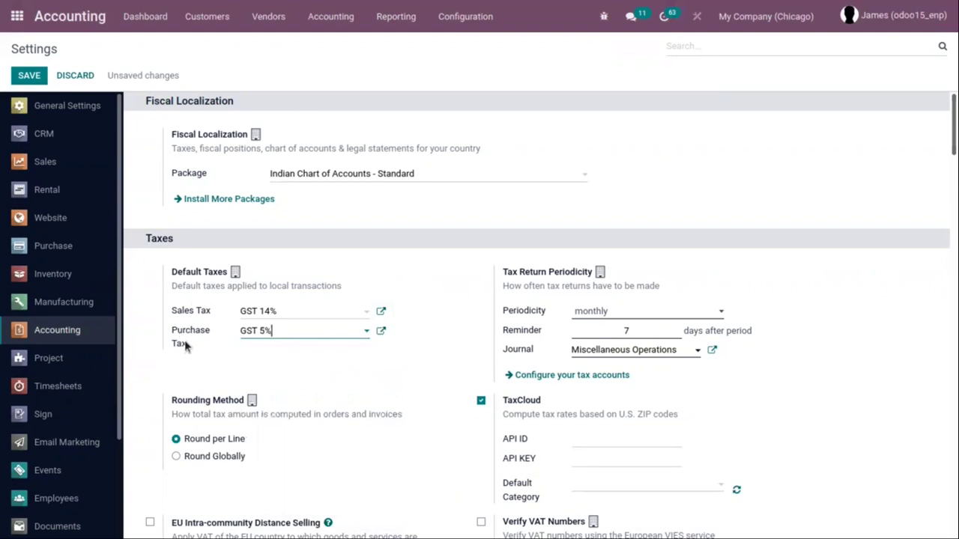
{"action": "left_click", "coordinate": [29, 75]}
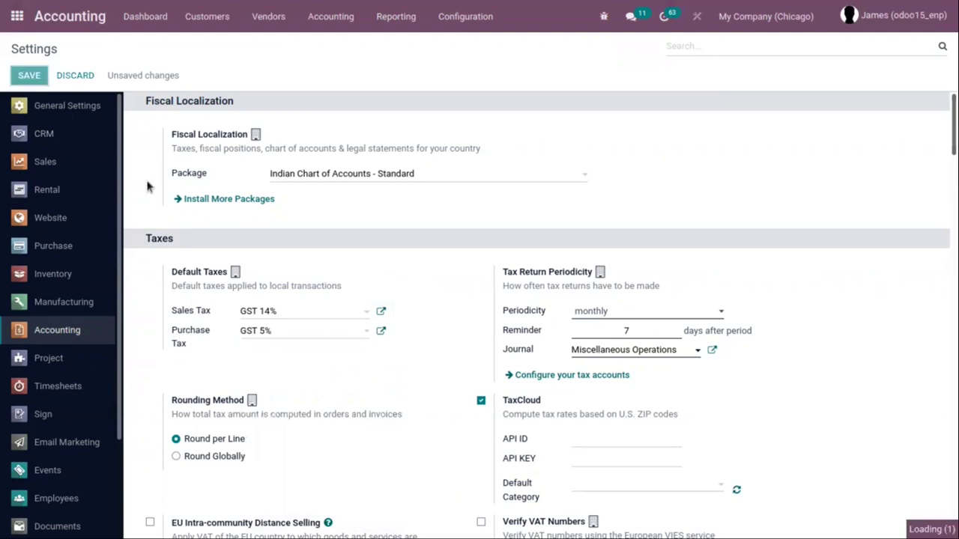
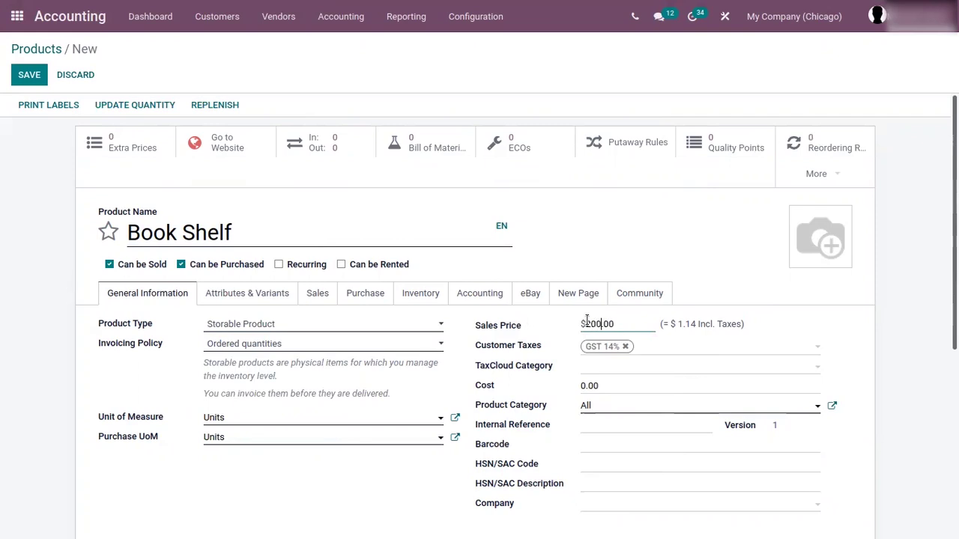
Set the cost of the Book Shelf product to 1500 and save the product
{"action": "left_click", "coordinate": [585, 385]}
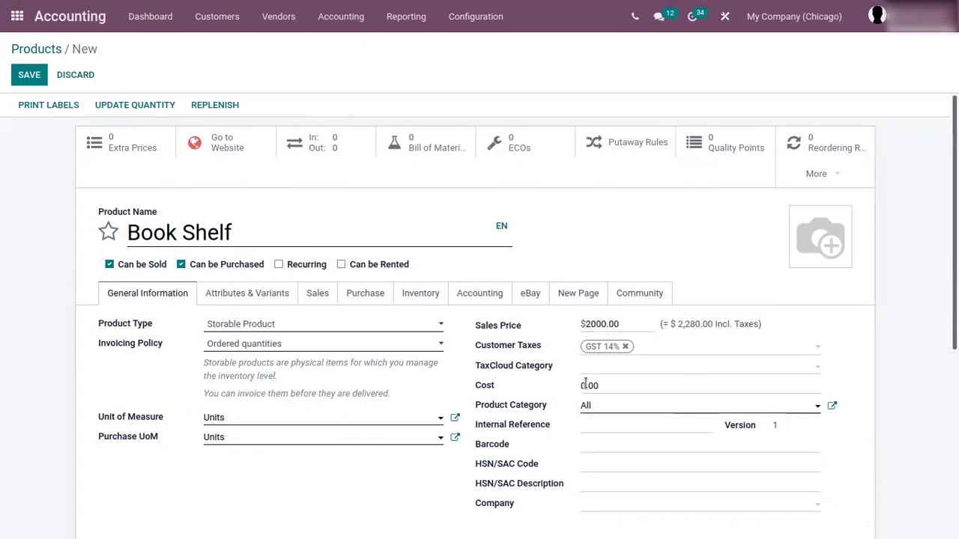
{"action": "left_click", "coordinate": [585, 385]}
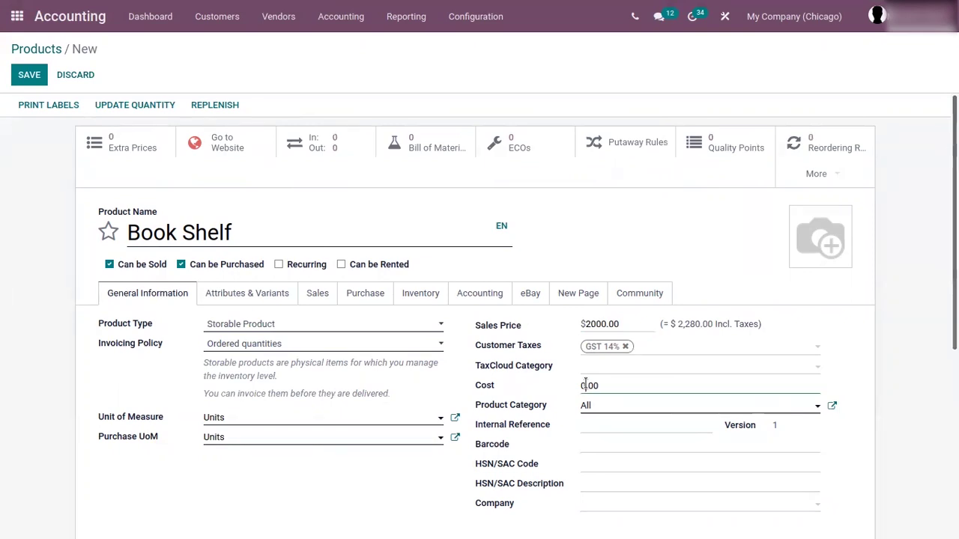
{"action": "type", "text": "1500"}
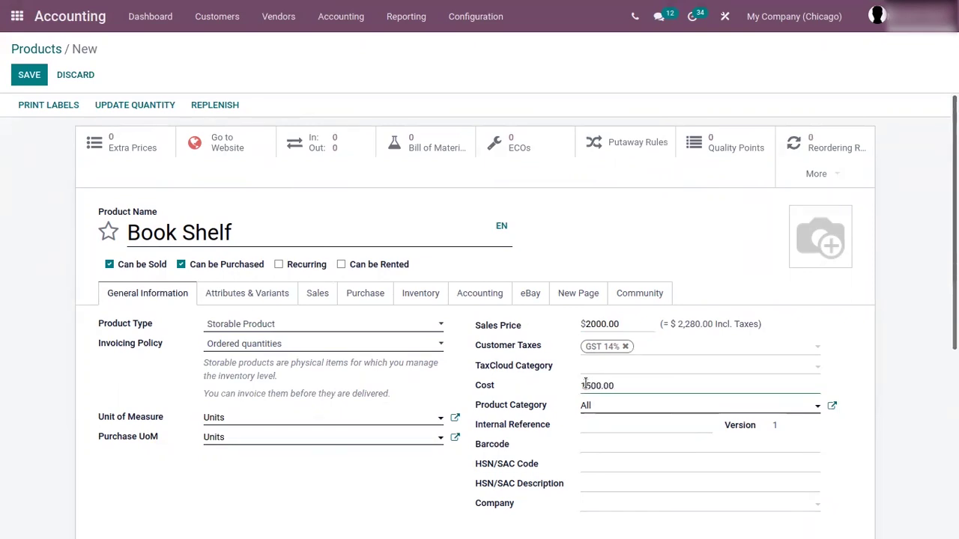
{"action": "left_click", "coordinate": [849, 341]}
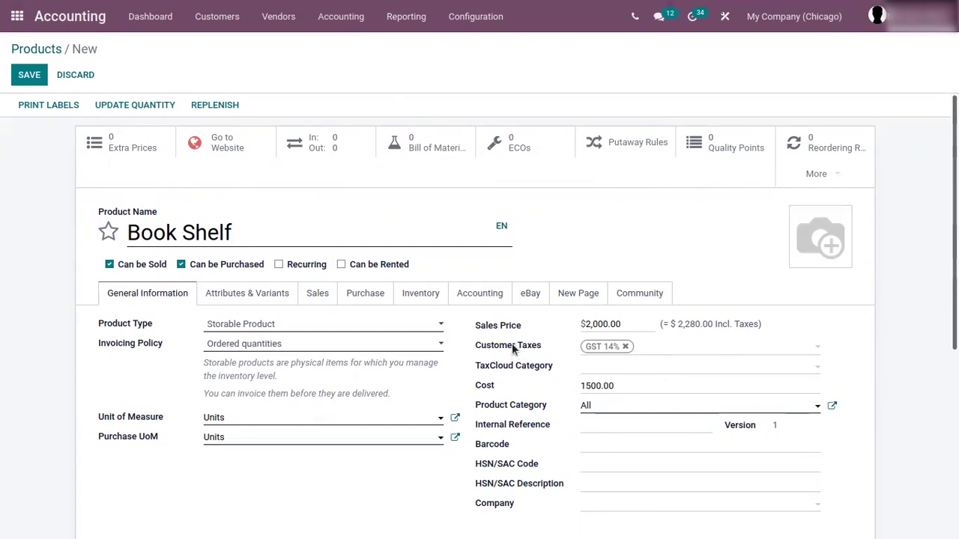
{"action": "left_click", "coordinate": [108, 233]}
{"action": "left_click", "coordinate": [30, 78]}
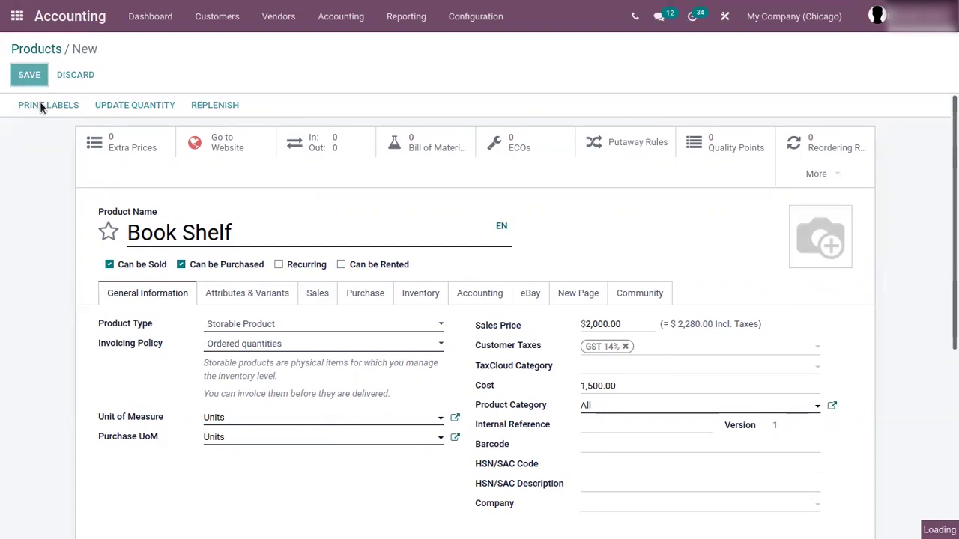
Switch to the Sales app, open the sales orders list and start a new order
{"action": "left_click", "coordinate": [17, 16]}
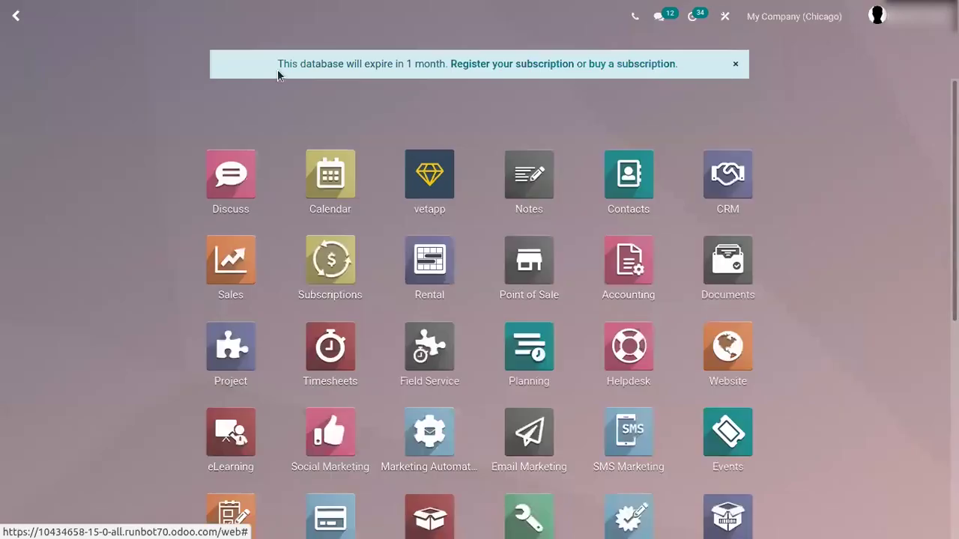
{"action": "left_click", "coordinate": [231, 260]}
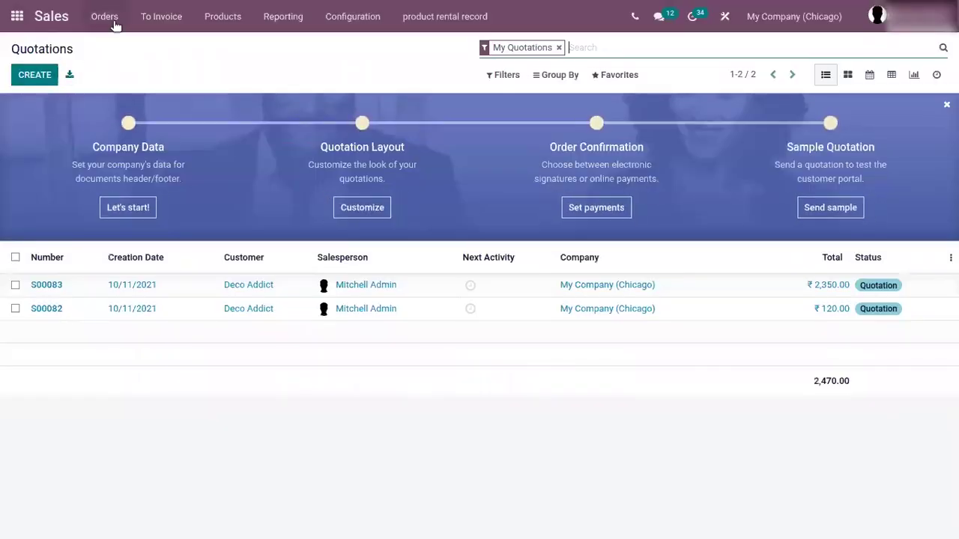
{"action": "left_click", "coordinate": [102, 21]}
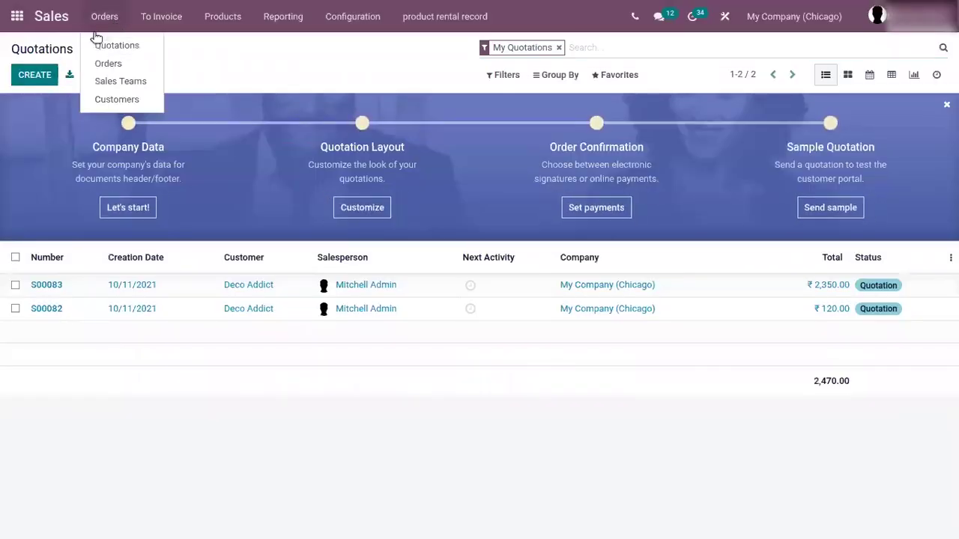
{"action": "left_click", "coordinate": [100, 55]}
{"action": "left_click", "coordinate": [102, 34]}
{"action": "left_click", "coordinate": [113, 57]}
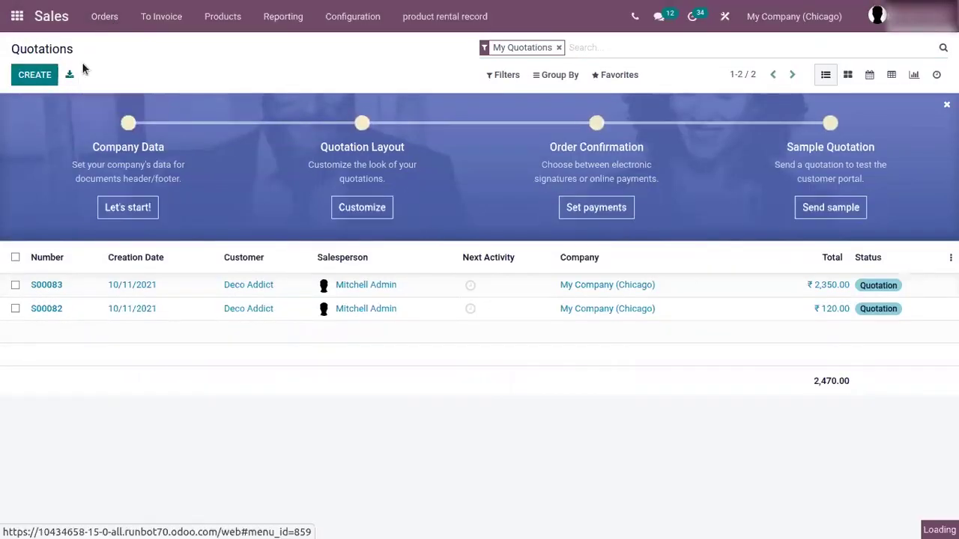
{"action": "left_click", "coordinate": [34, 75]}
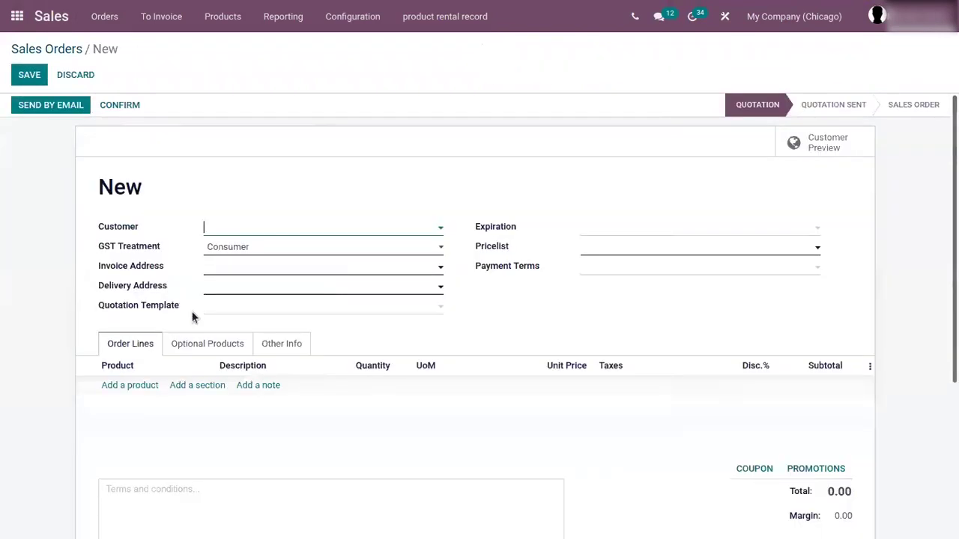
Choose Deco Addict as the customer and add Book Shelf as an order line
{"action": "left_click", "coordinate": [252, 228]}
{"action": "left_click", "coordinate": [276, 248]}
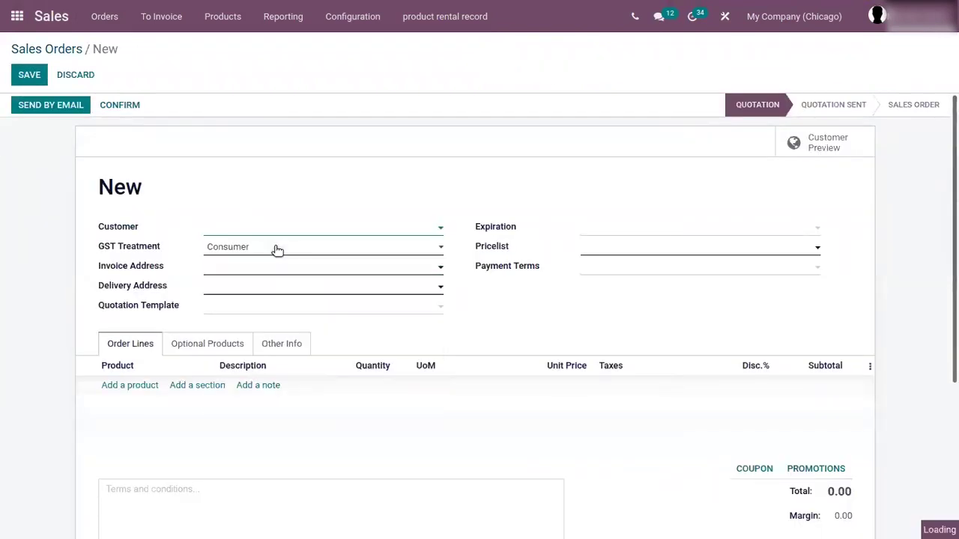
{"action": "left_click", "coordinate": [135, 427]}
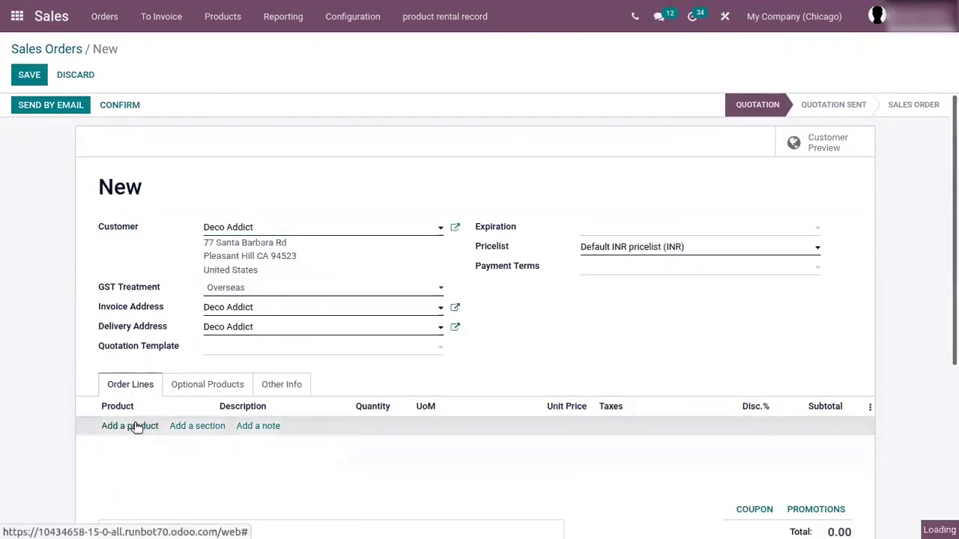
{"action": "type", "text": "book"}
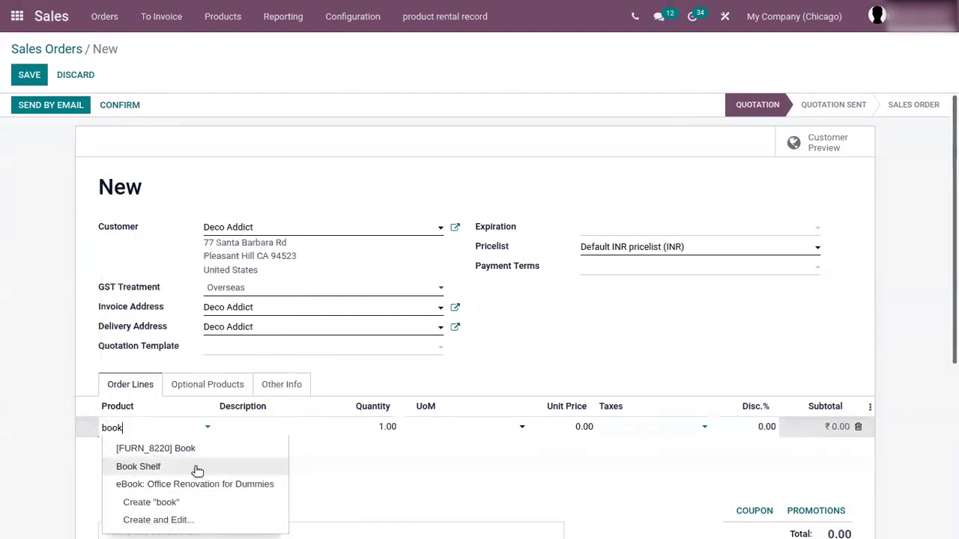
{"action": "left_click", "coordinate": [195, 464]}
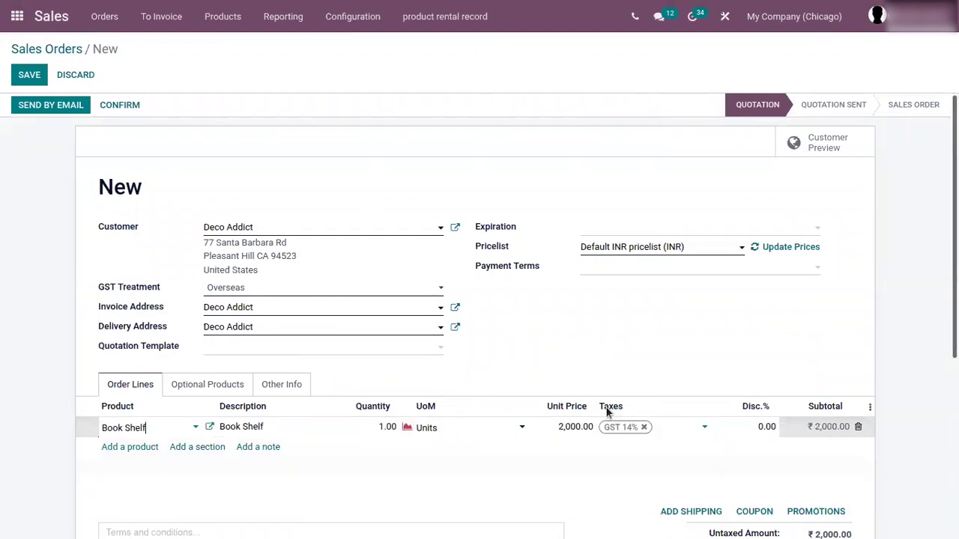
Replace GST 14% on the Book Shelf order line with the taxes IGST 1% and IGST 2%
{"action": "left_click", "coordinate": [644, 428]}
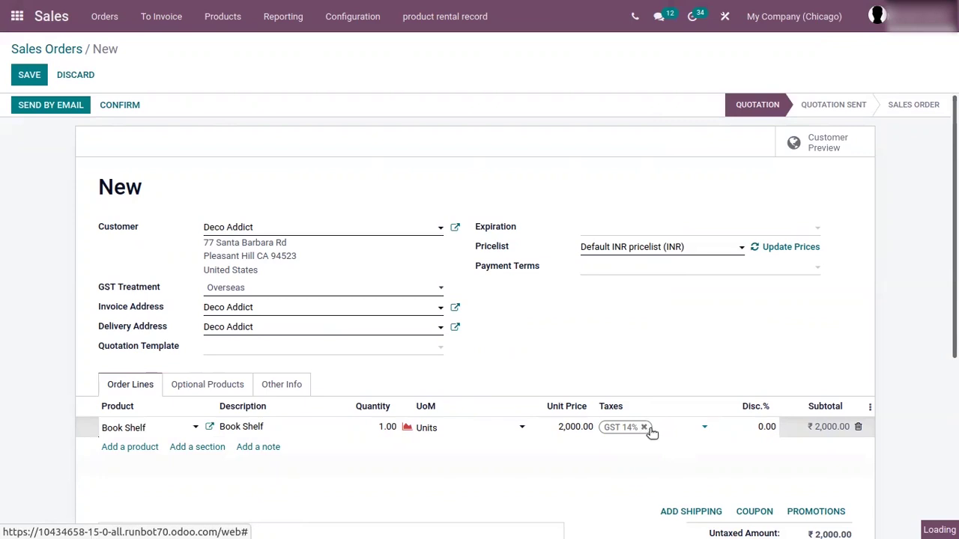
{"action": "left_click", "coordinate": [643, 428]}
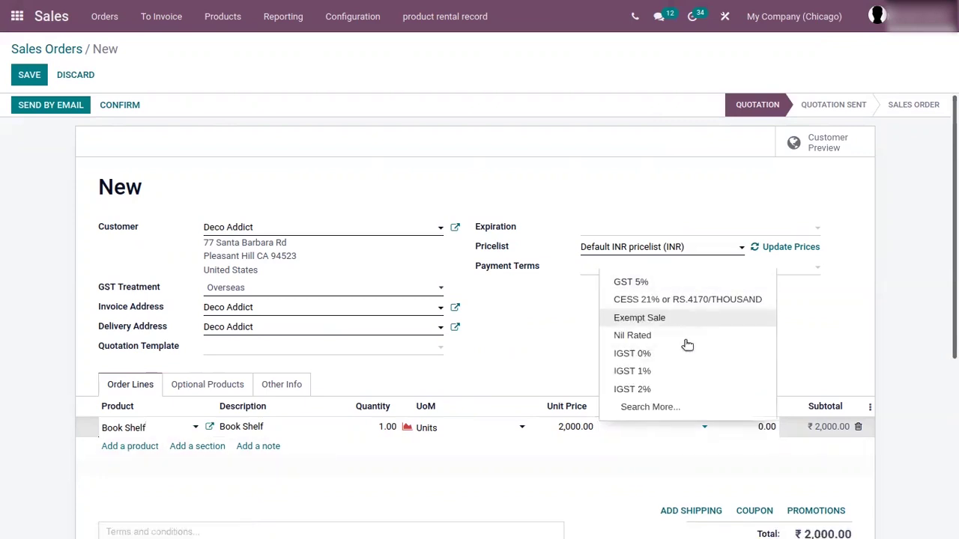
{"action": "left_click", "coordinate": [682, 370]}
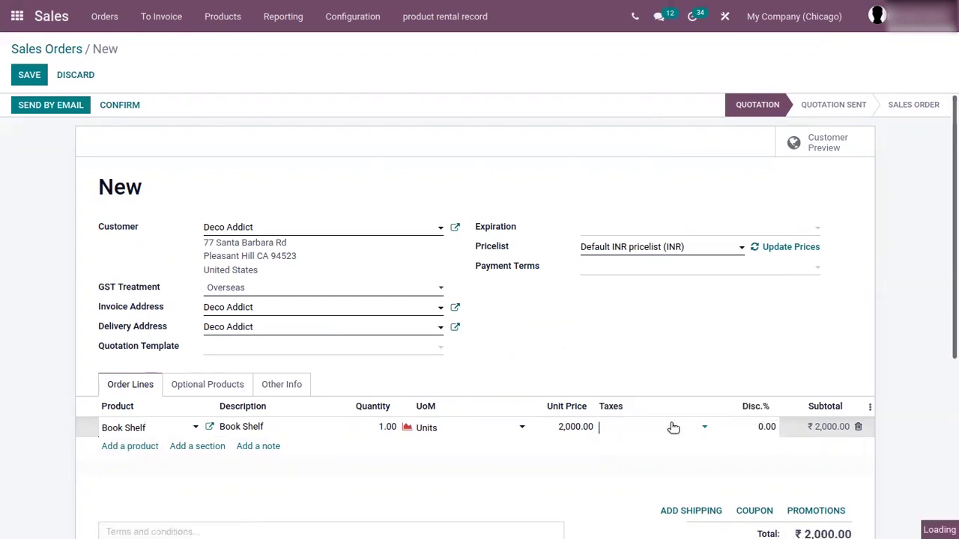
{"action": "left_click", "coordinate": [667, 429]}
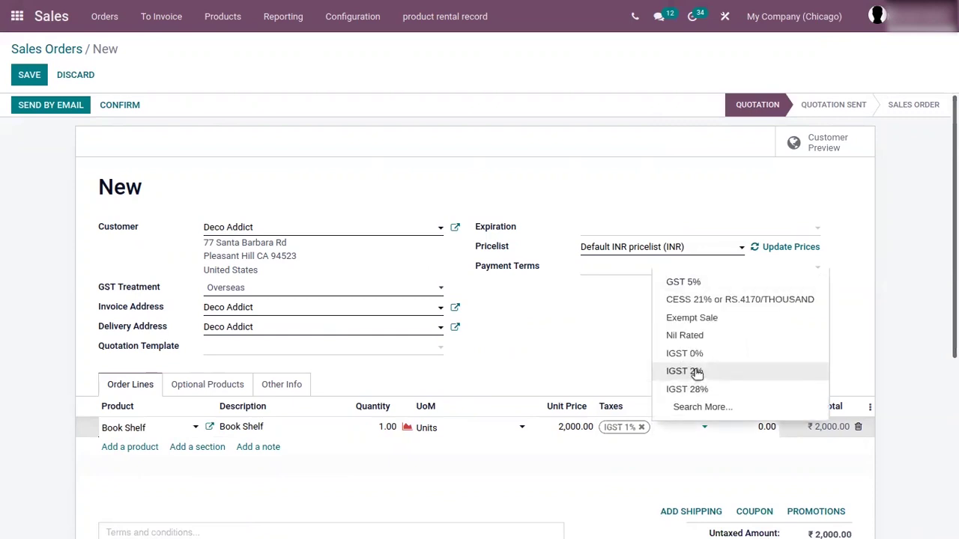
{"action": "left_click", "coordinate": [694, 374]}
{"action": "left_click", "coordinate": [636, 440]}
{"action": "left_click", "coordinate": [553, 309]}
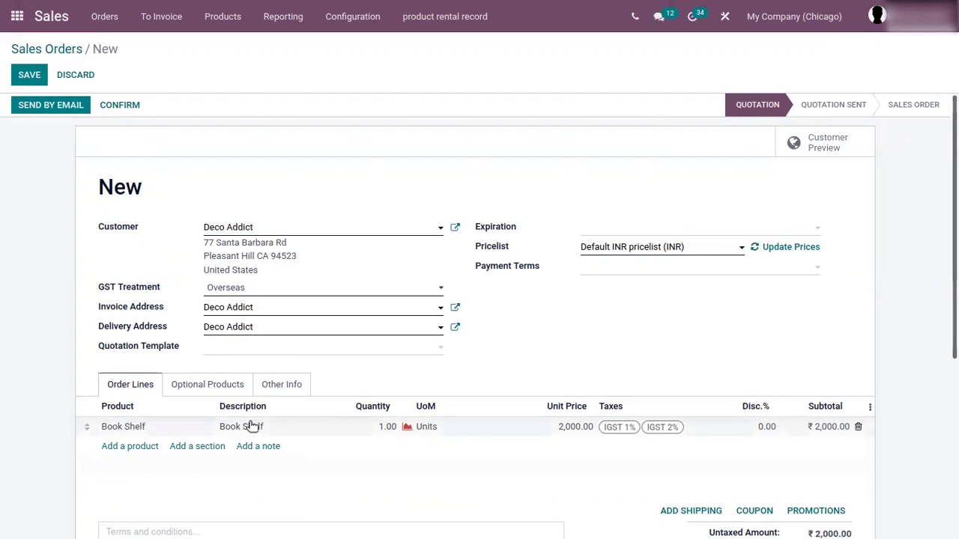
Open the Book Shelf product's on-hand stock from the order line, then create and apply a stock record with a counted quantity of 50
{"action": "left_click", "coordinate": [218, 427]}
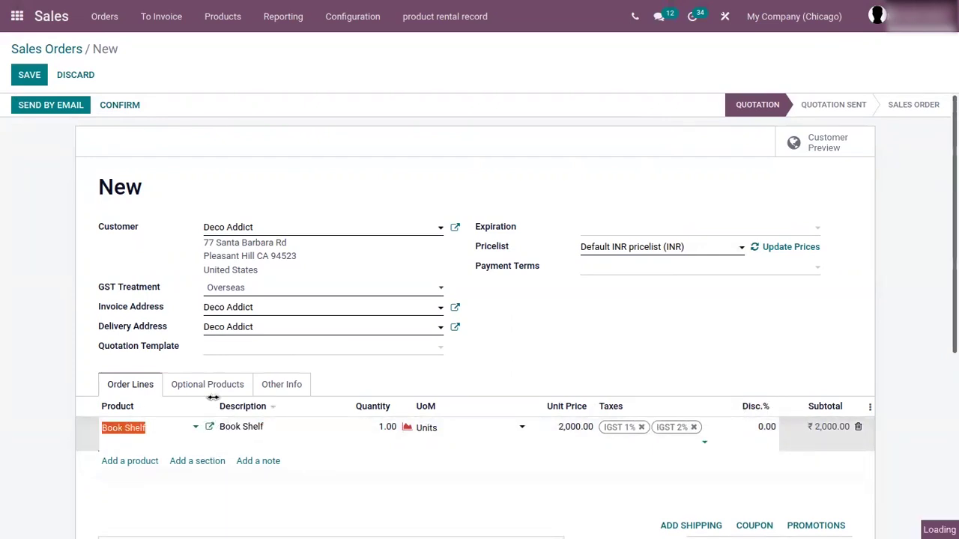
{"action": "left_click", "coordinate": [211, 427]}
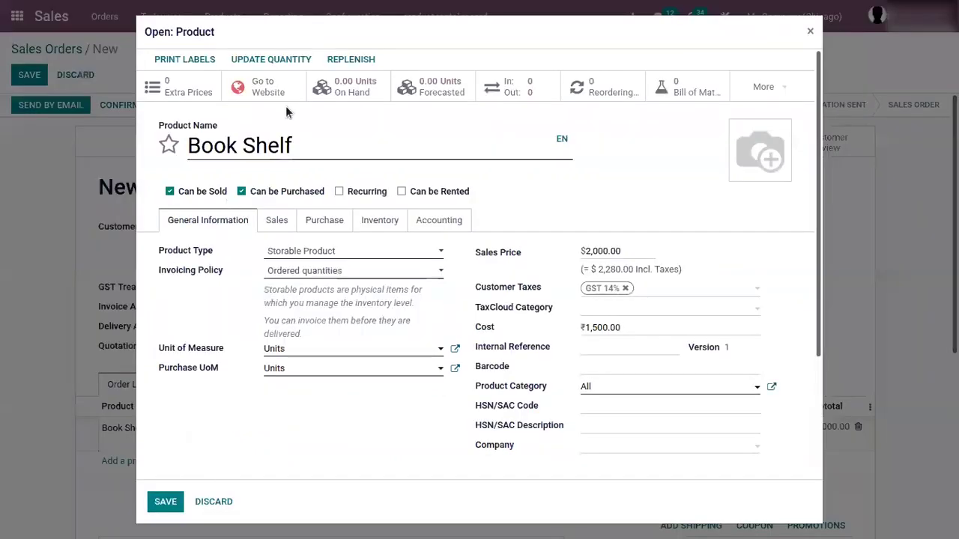
{"action": "left_click", "coordinate": [335, 87]}
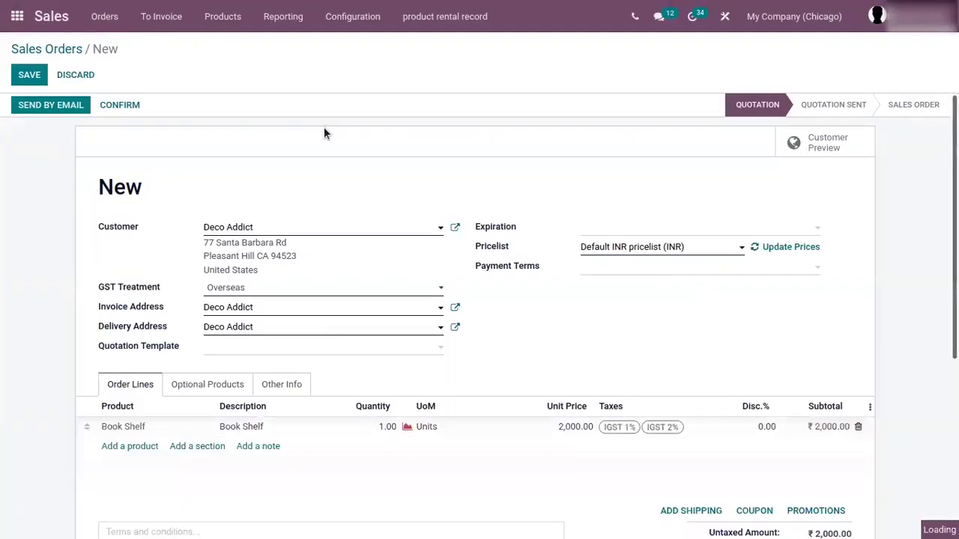
{"action": "left_click", "coordinate": [34, 74]}
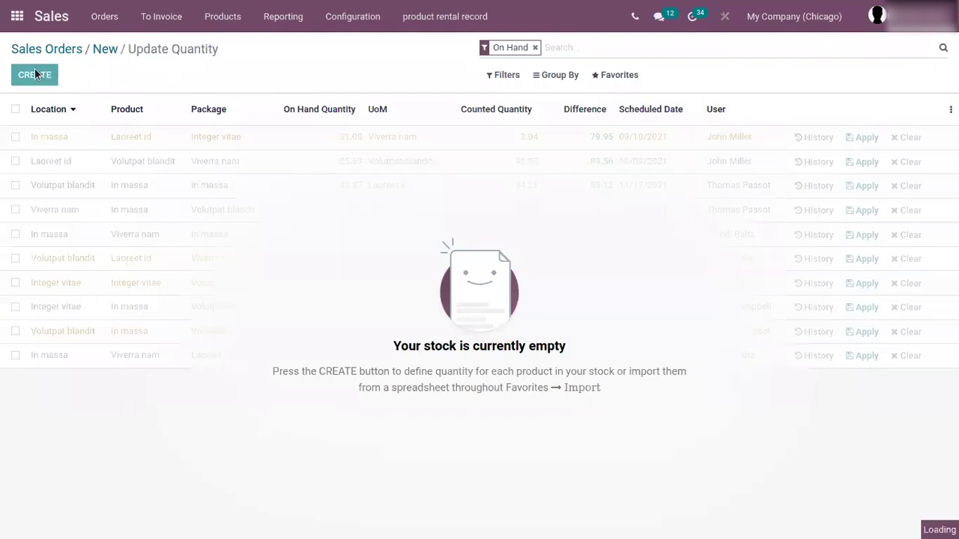
{"action": "left_click", "coordinate": [531, 135]}
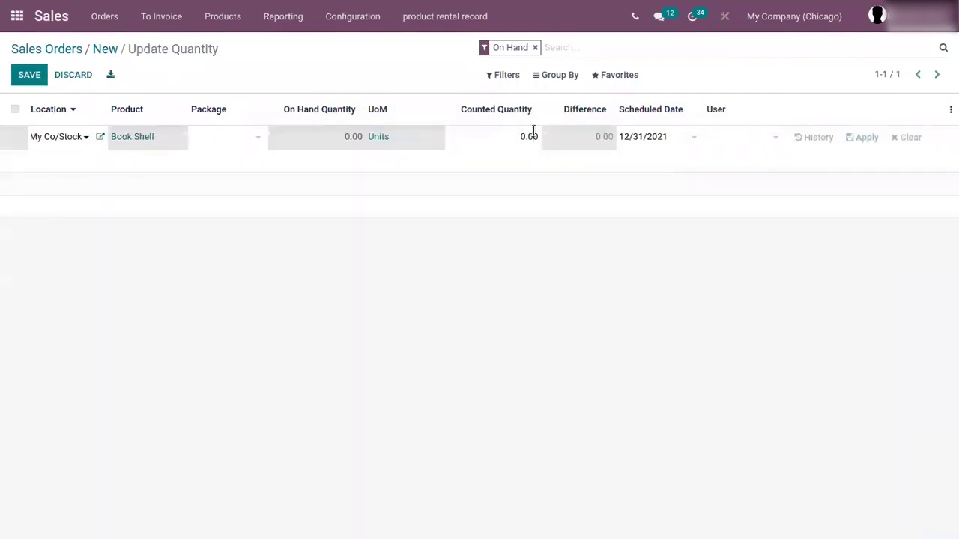
{"action": "type", "text": "50"}
{"action": "left_click", "coordinate": [667, 175]}
{"action": "left_click", "coordinate": [860, 137]}
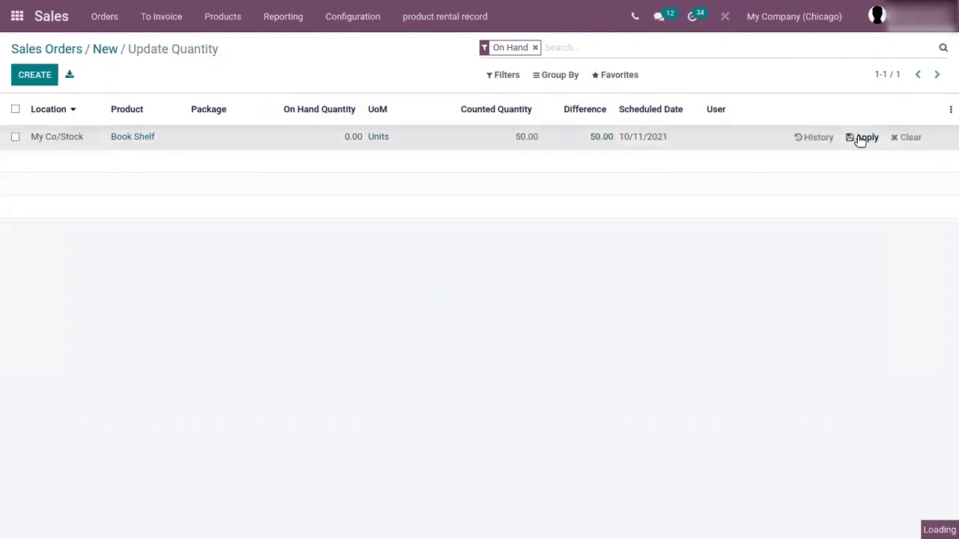
Return to the quotation, delete its Book Shelf line and add Book Shelf again as a new order line
{"action": "left_click", "coordinate": [115, 48]}
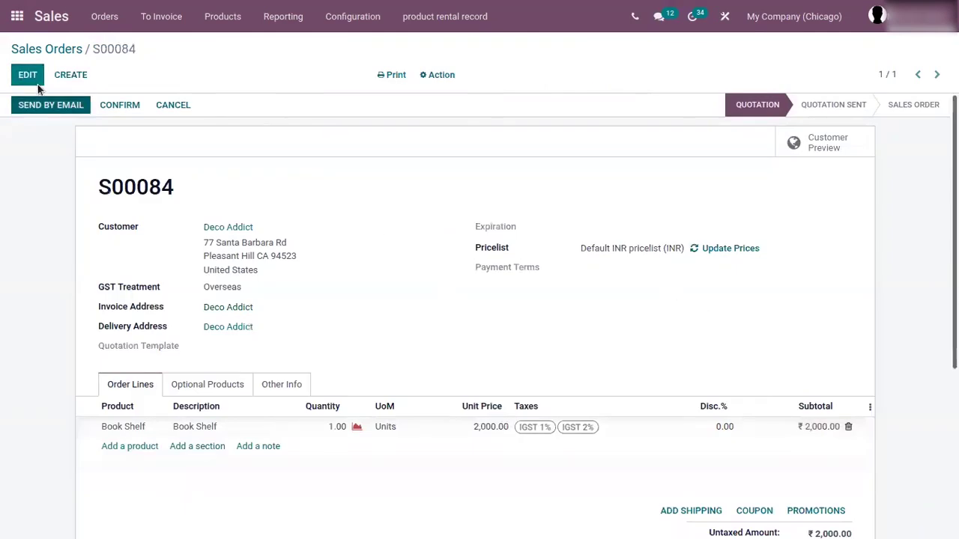
{"action": "left_click", "coordinate": [20, 75]}
{"action": "left_click", "coordinate": [848, 427]}
{"action": "left_click", "coordinate": [122, 427]}
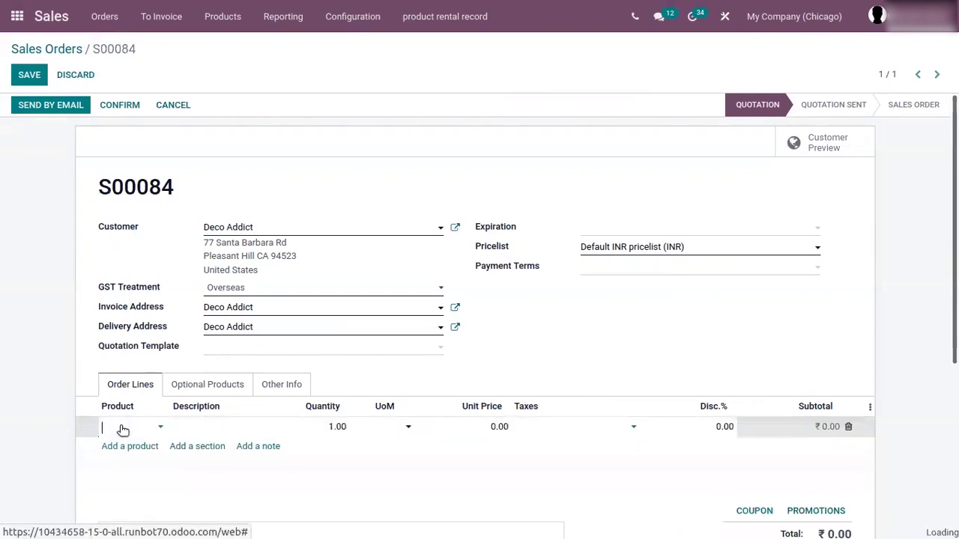
{"action": "type", "text": "boo"}
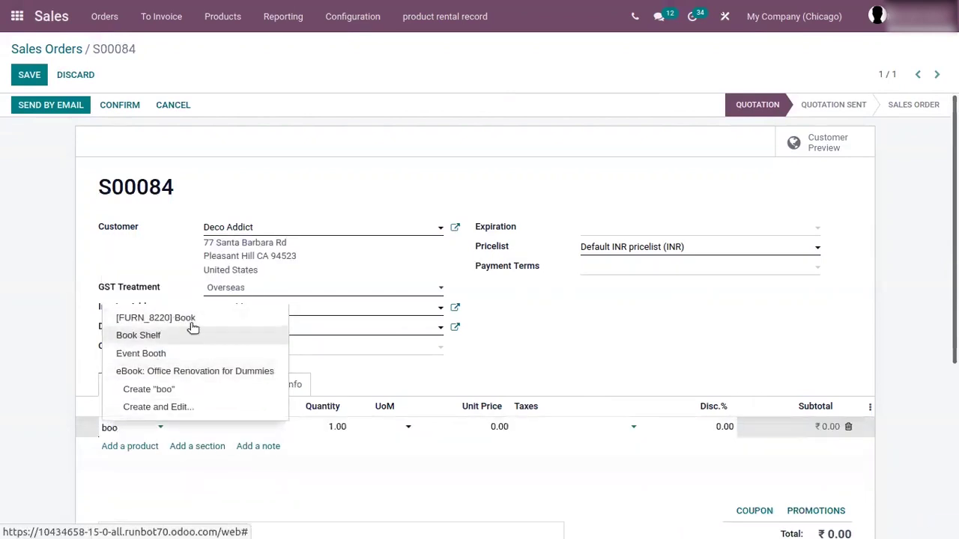
{"action": "key", "text": "Escape"}
{"action": "left_click", "coordinate": [634, 428]}
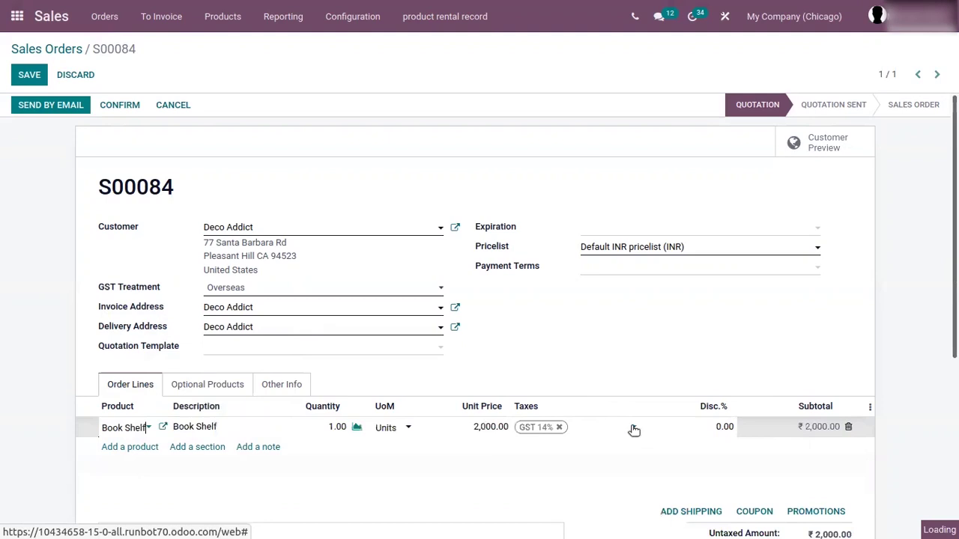
Check the stock availability and forecast of the Book Shelf order line
{"action": "left_click", "coordinate": [357, 428]}
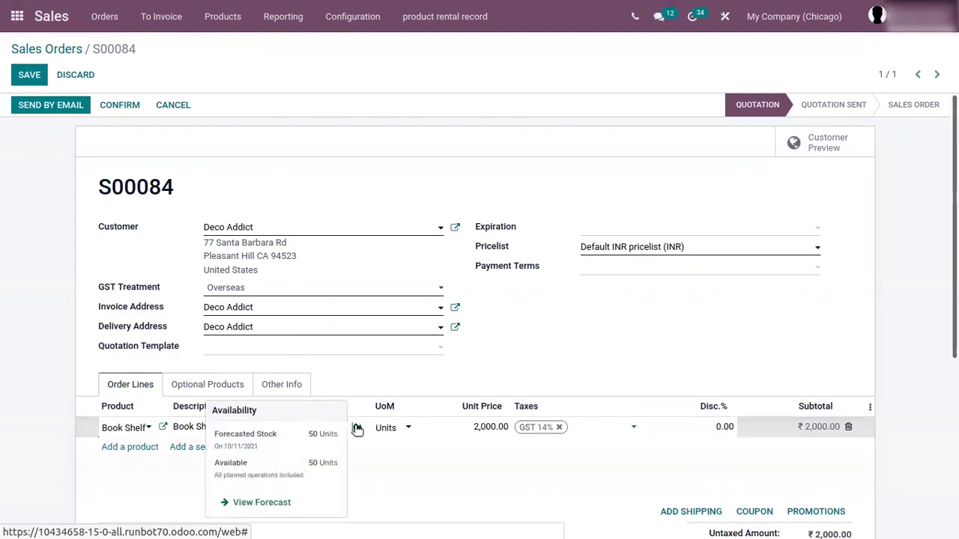
{"action": "left_click", "coordinate": [470, 380]}
{"action": "left_click", "coordinate": [723, 426]}
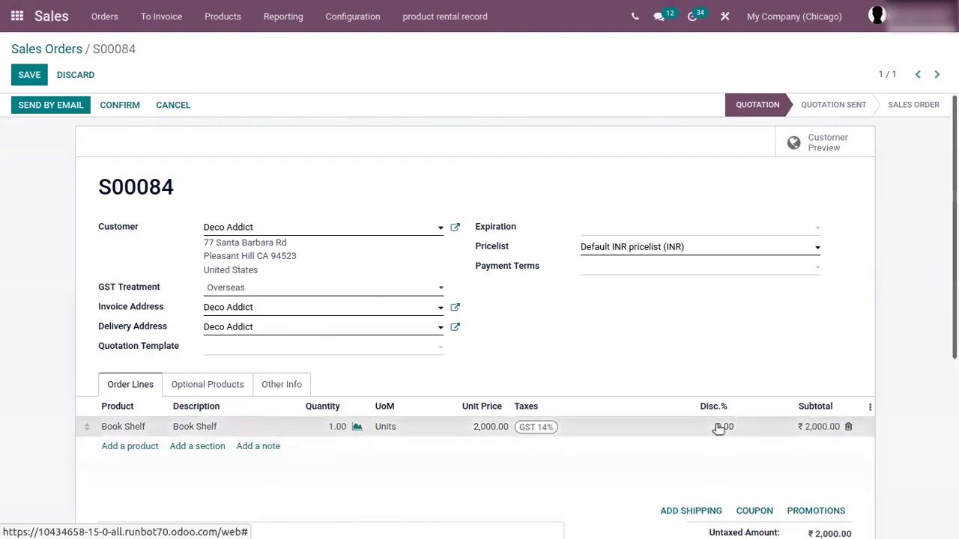
Add IGST 1% and IGST 2% to the Book Shelf line alongside GST 14%, and confirm the quotation
{"action": "left_click", "coordinate": [568, 428]}
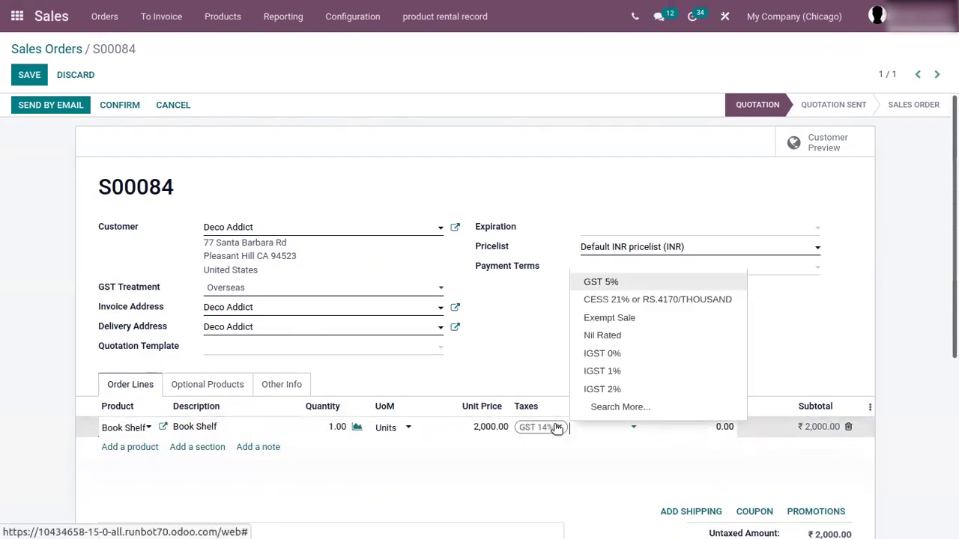
{"action": "left_click", "coordinate": [626, 371]}
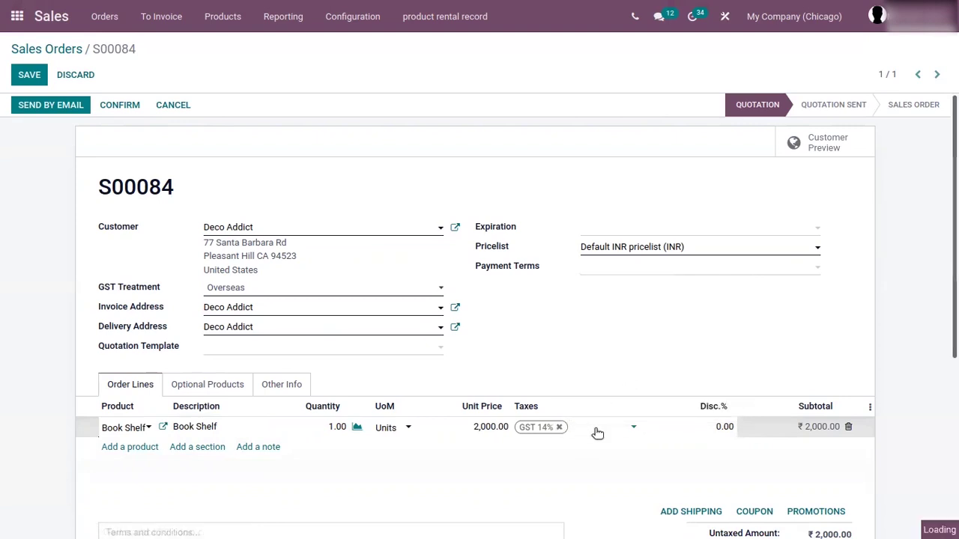
{"action": "left_click", "coordinate": [599, 442]}
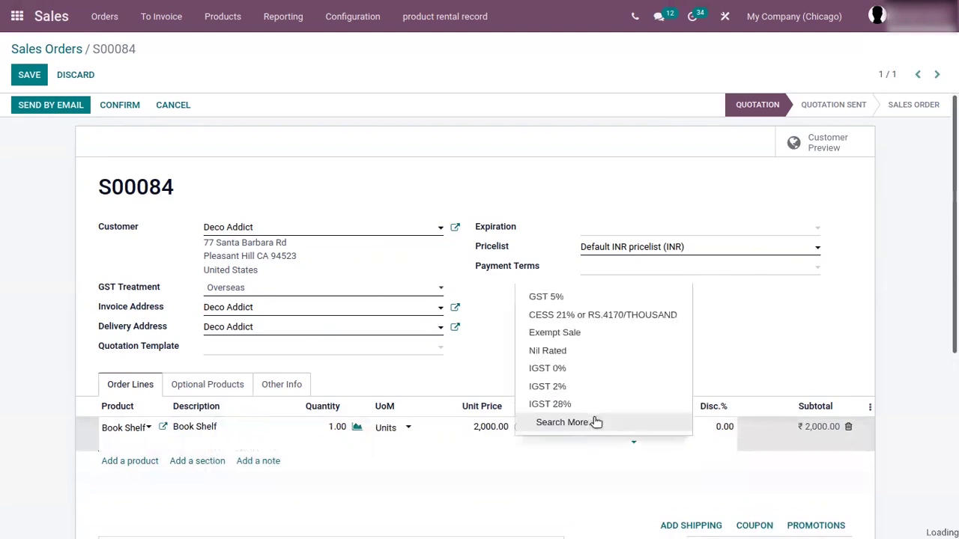
{"action": "left_click", "coordinate": [527, 349]}
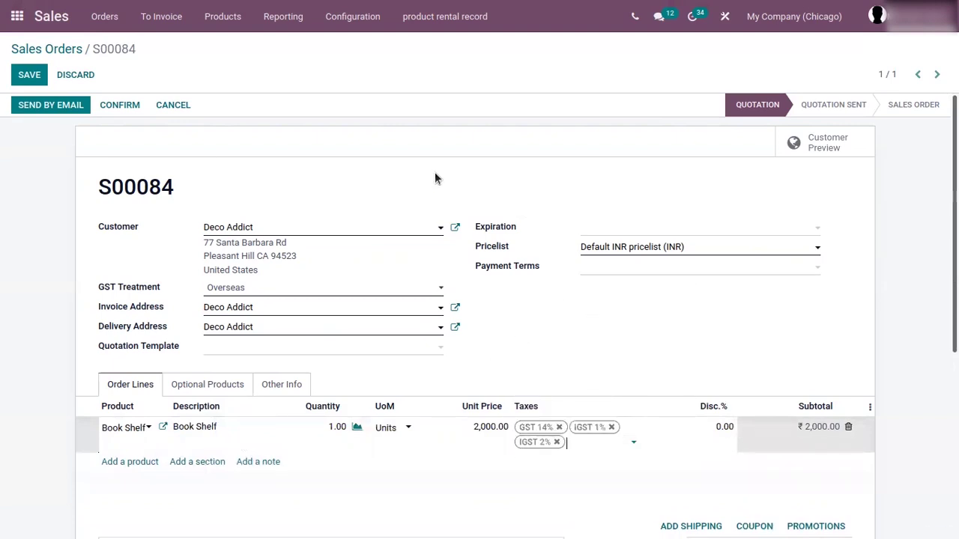
{"action": "left_click", "coordinate": [110, 105]}
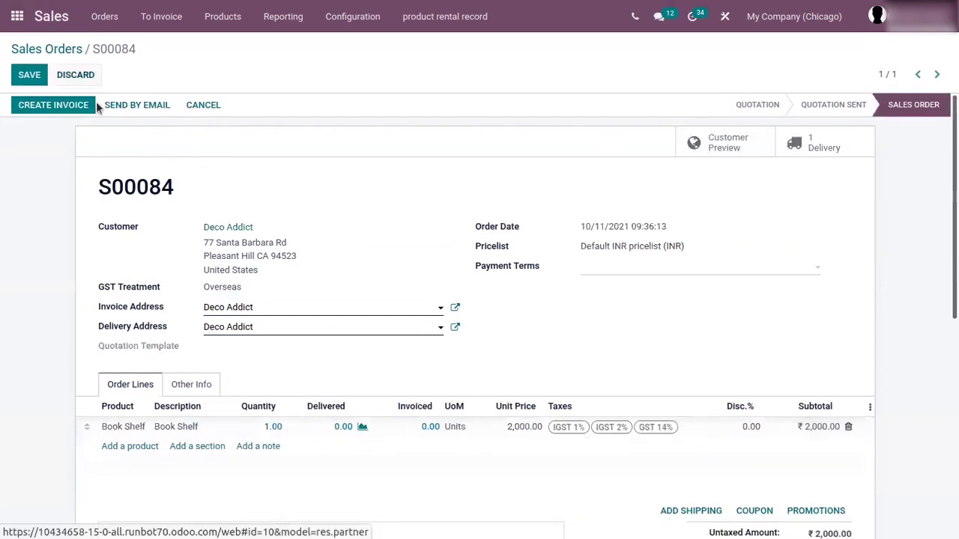
Create a regular invoice for the confirmed sales order and open the draft invoice
{"action": "left_click", "coordinate": [139, 434]}
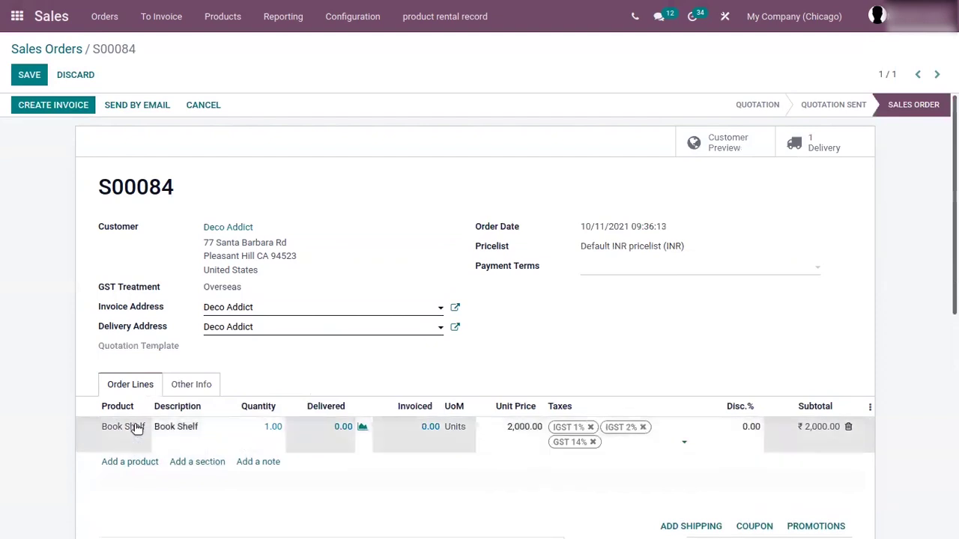
{"action": "left_click", "coordinate": [180, 427]}
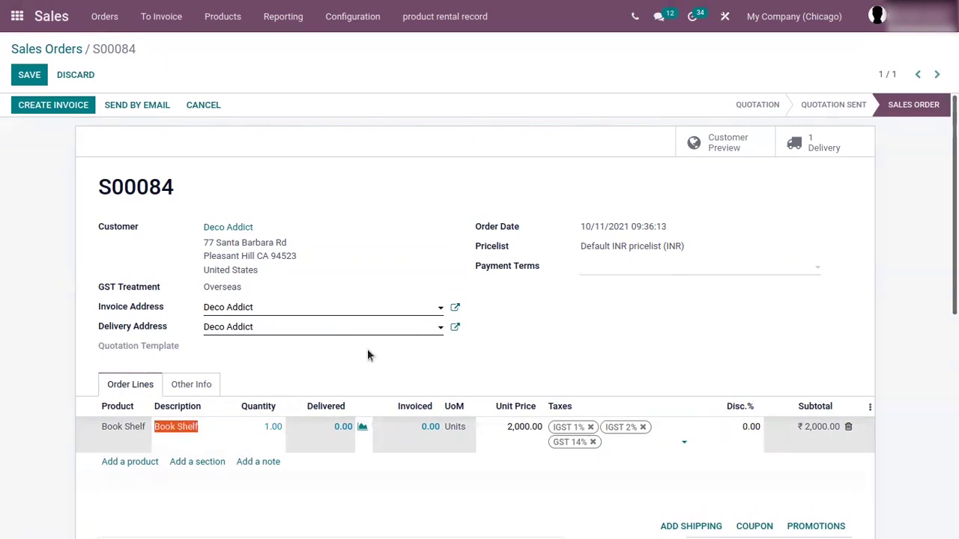
{"action": "left_click", "coordinate": [71, 103]}
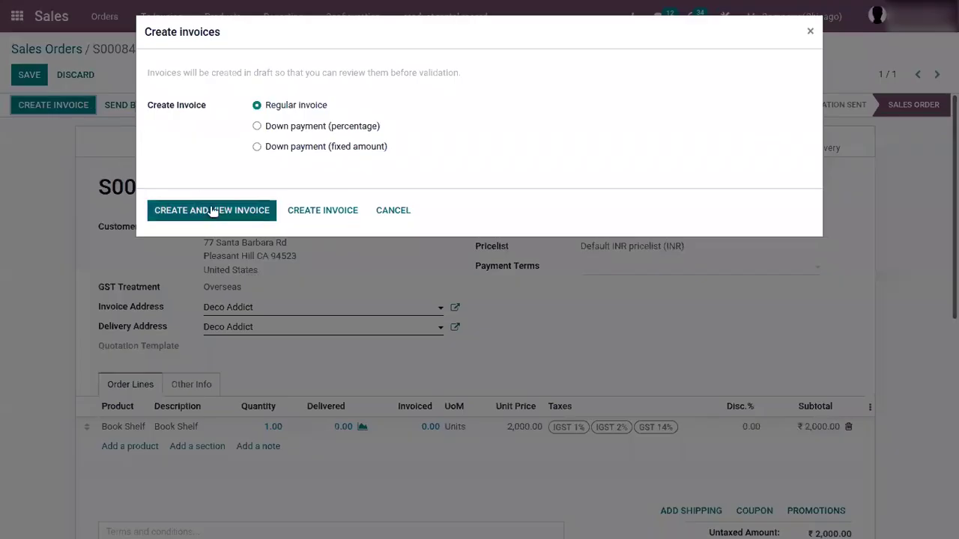
{"action": "left_click", "coordinate": [212, 211]}
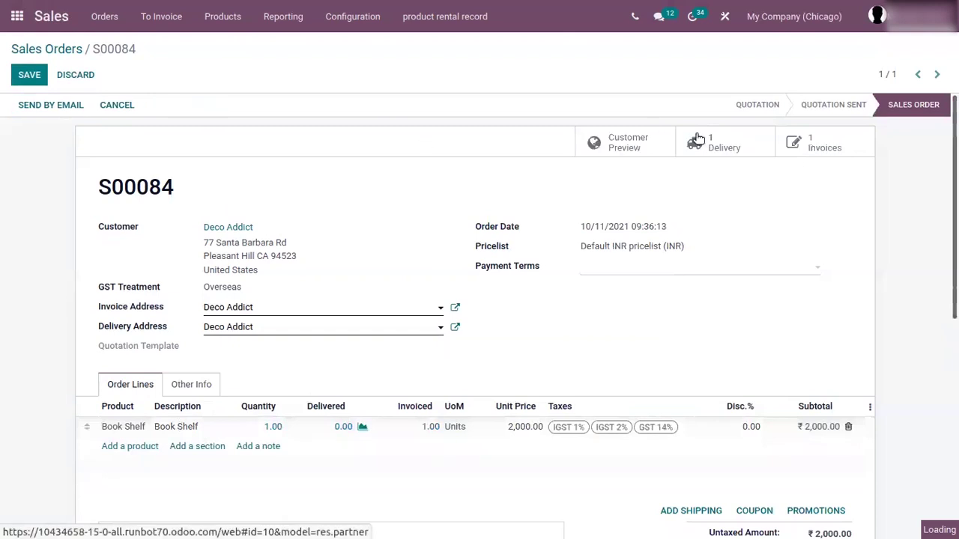
{"action": "left_click", "coordinate": [819, 143]}
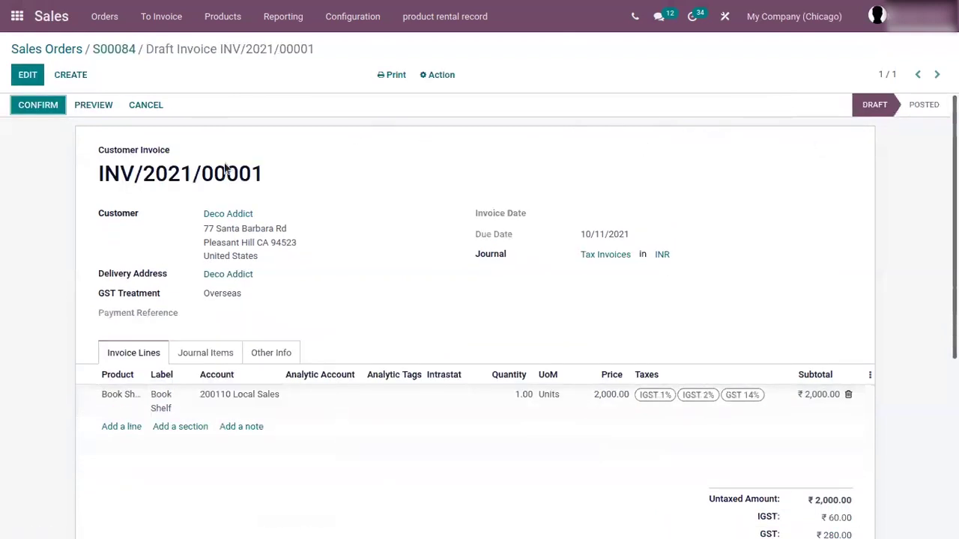
Examine the draft invoice's journal items for the tax entries, and inspect the IGST Payable account of the IGST 1% entry
{"action": "left_click", "coordinate": [216, 353]}
{"action": "scroll", "coordinate": [280, 285], "scroll_direction": "down", "scroll_amount": 2}
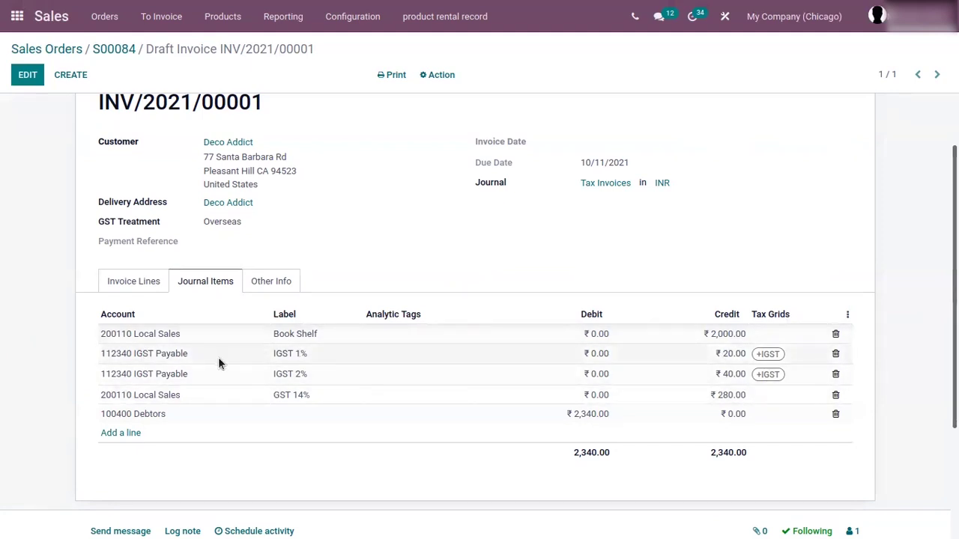
{"action": "left_click", "coordinate": [156, 352]}
{"action": "left_click", "coordinate": [257, 351]}
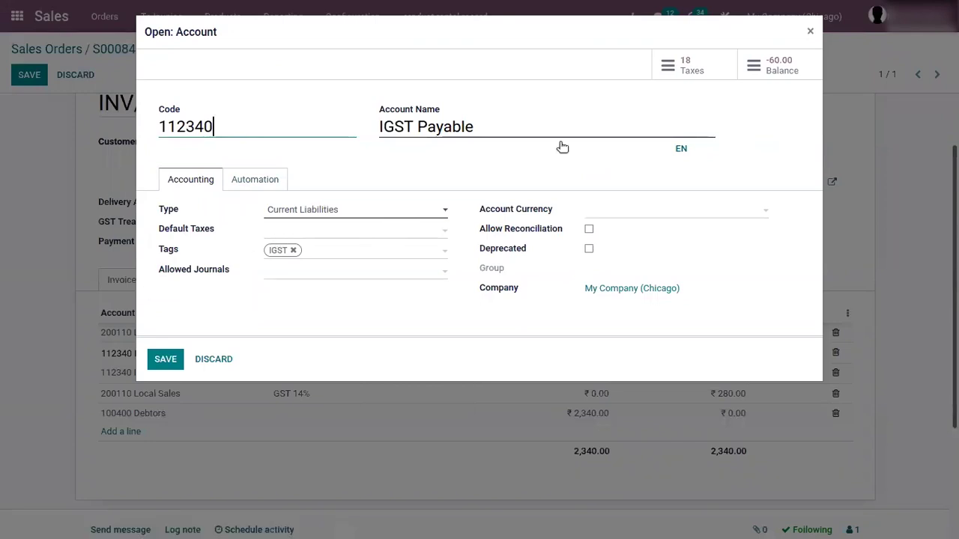
{"action": "left_click", "coordinate": [810, 31]}
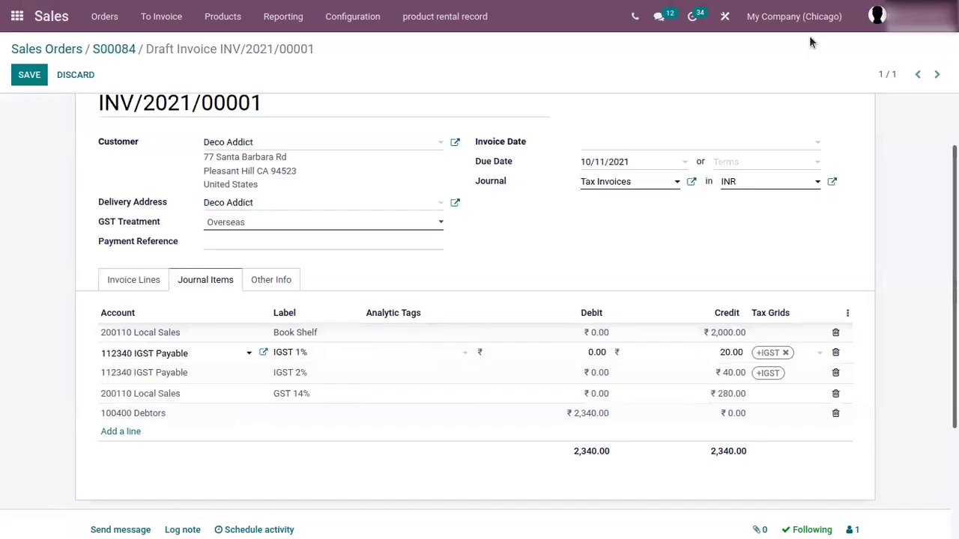
{"action": "left_click", "coordinate": [594, 249]}
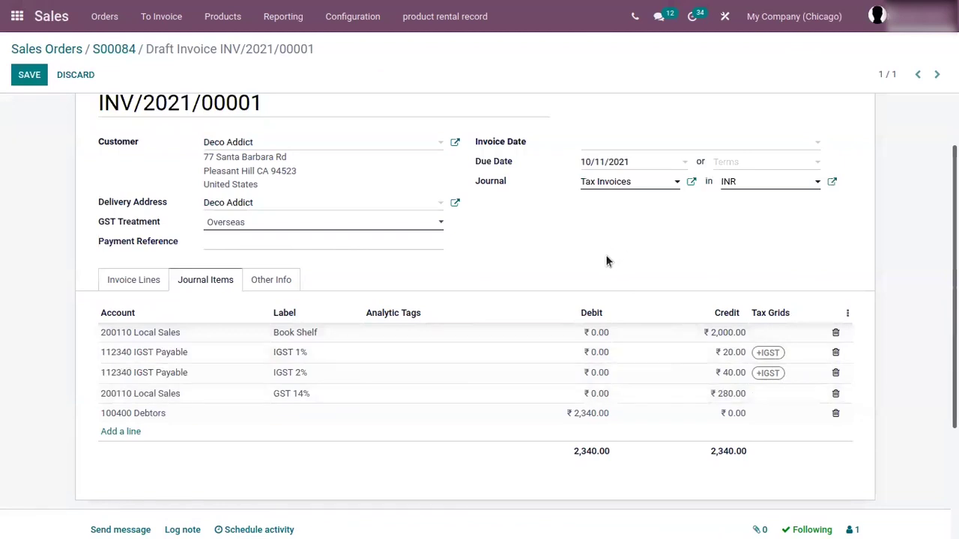
{"action": "scroll", "coordinate": [272, 291], "scroll_direction": "up", "scroll_amount": 2}
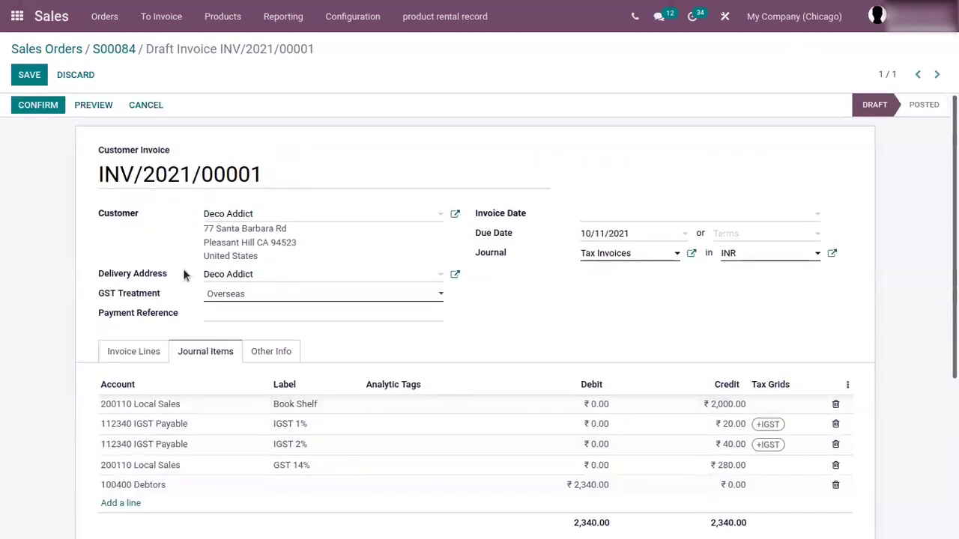
Return from the draft invoice to the sales order and open the list of sellable products
{"action": "left_click", "coordinate": [115, 54]}
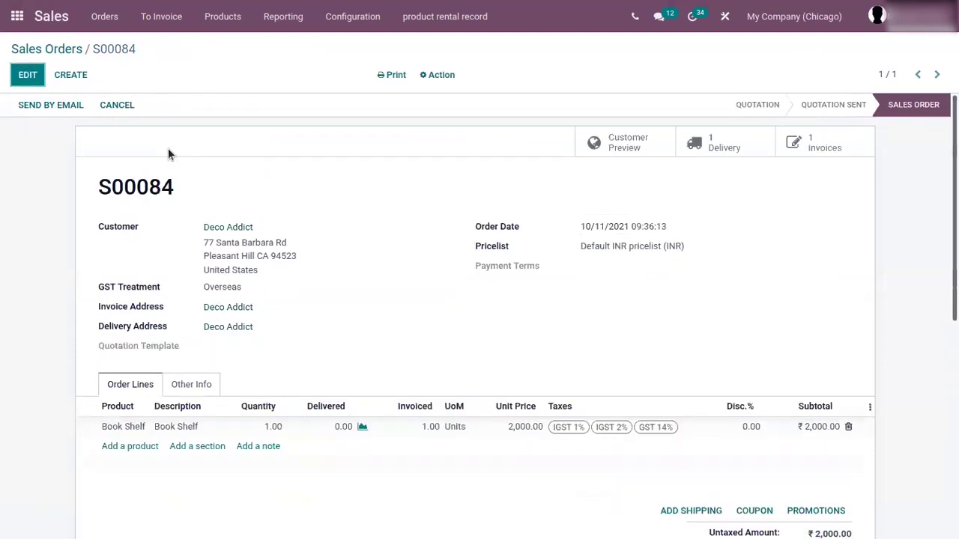
{"action": "left_click", "coordinate": [228, 18]}
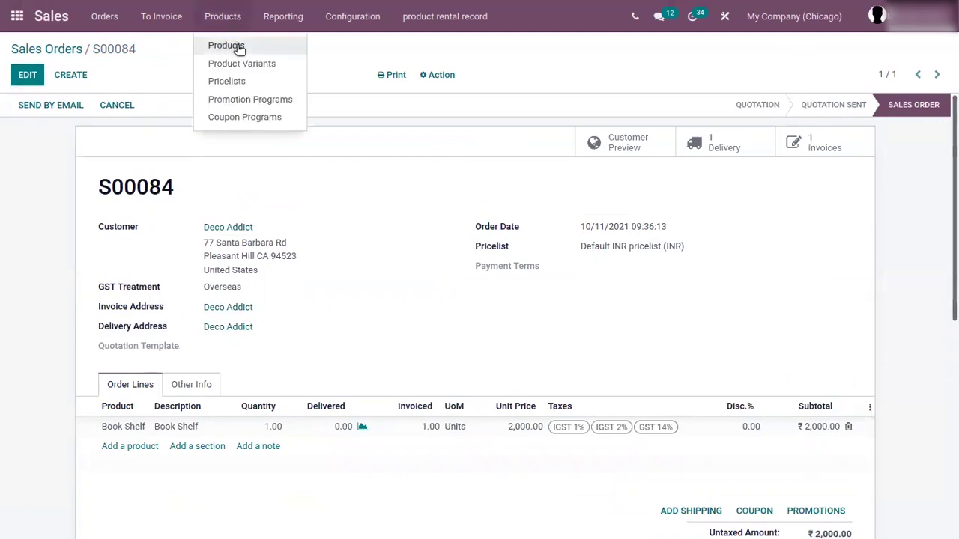
{"action": "left_click", "coordinate": [229, 47]}
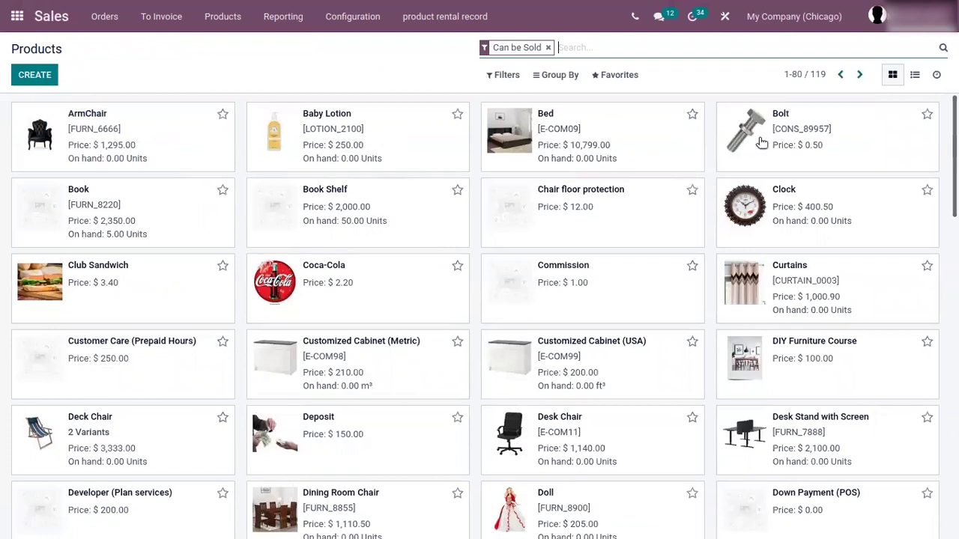
Replace the Book Shelf product's GST 14% customer tax with IGST 2% and GST 5%, and save the product
{"action": "left_click", "coordinate": [337, 197]}
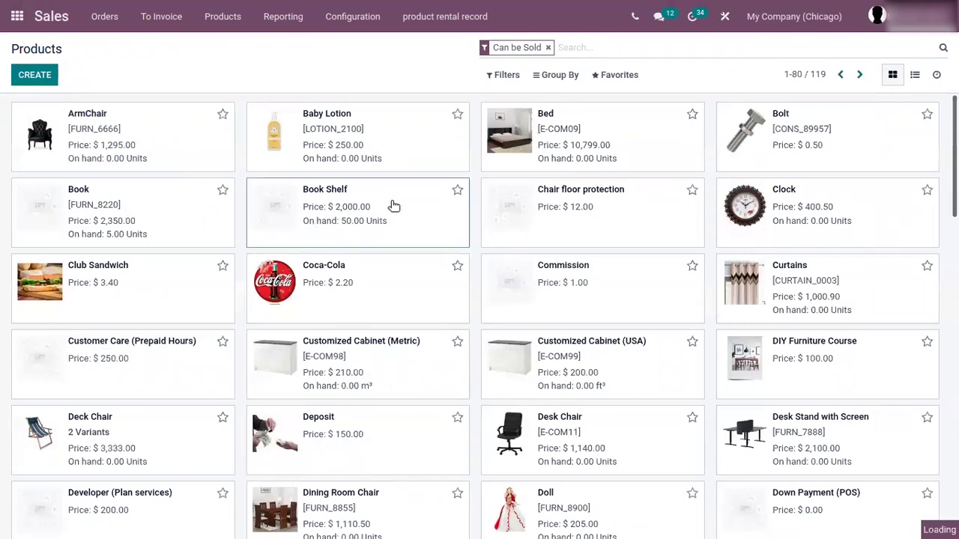
{"action": "left_click", "coordinate": [28, 76]}
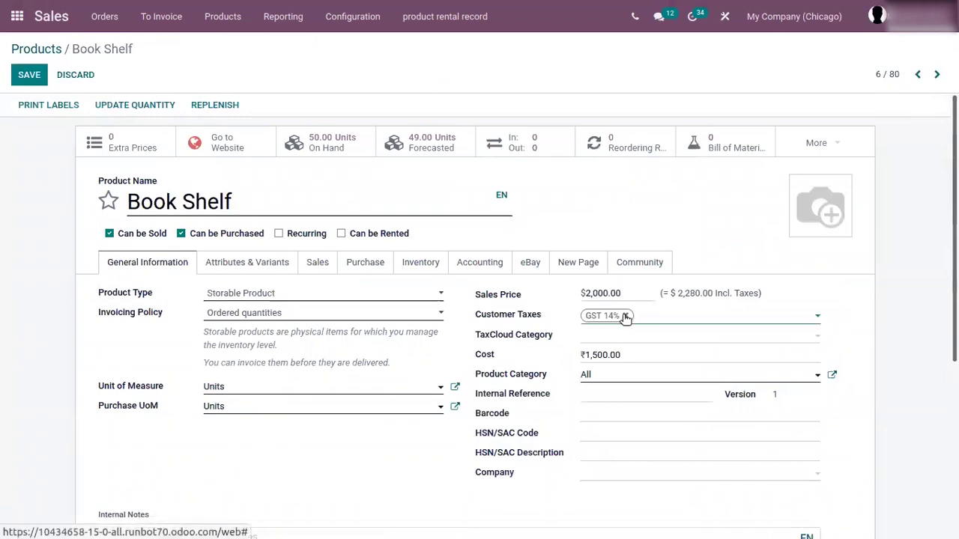
{"action": "left_click", "coordinate": [625, 316]}
{"action": "left_click", "coordinate": [623, 316]}
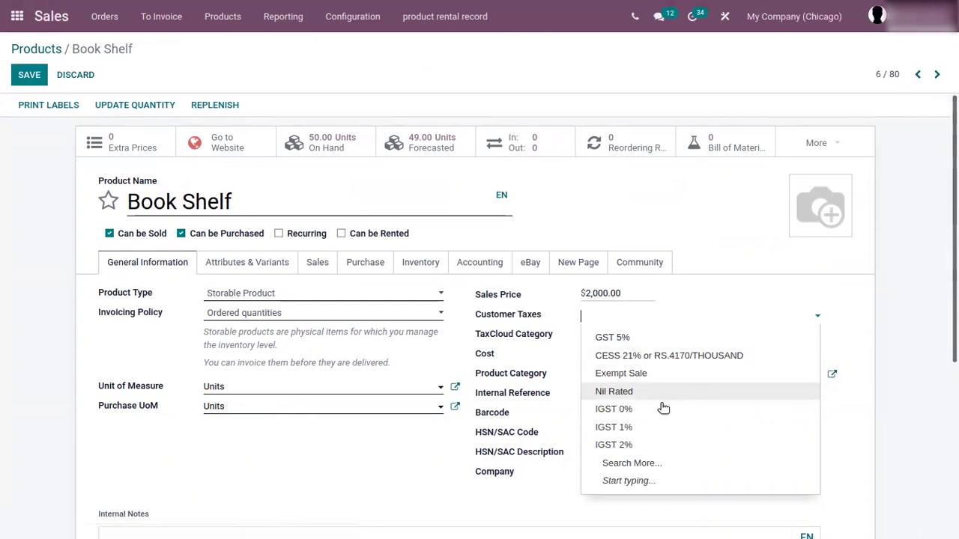
{"action": "left_click", "coordinate": [648, 445]}
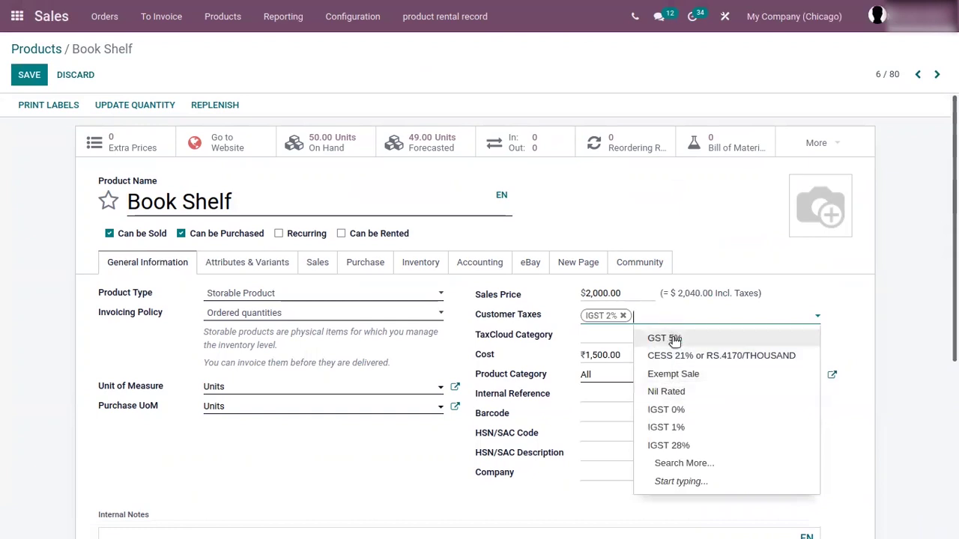
{"action": "left_click", "coordinate": [674, 338]}
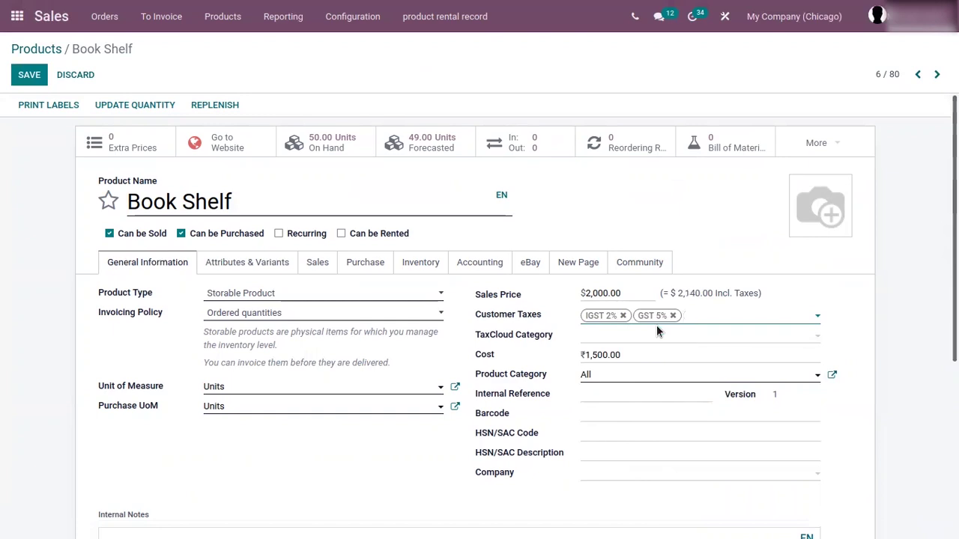
{"action": "left_click", "coordinate": [30, 74]}
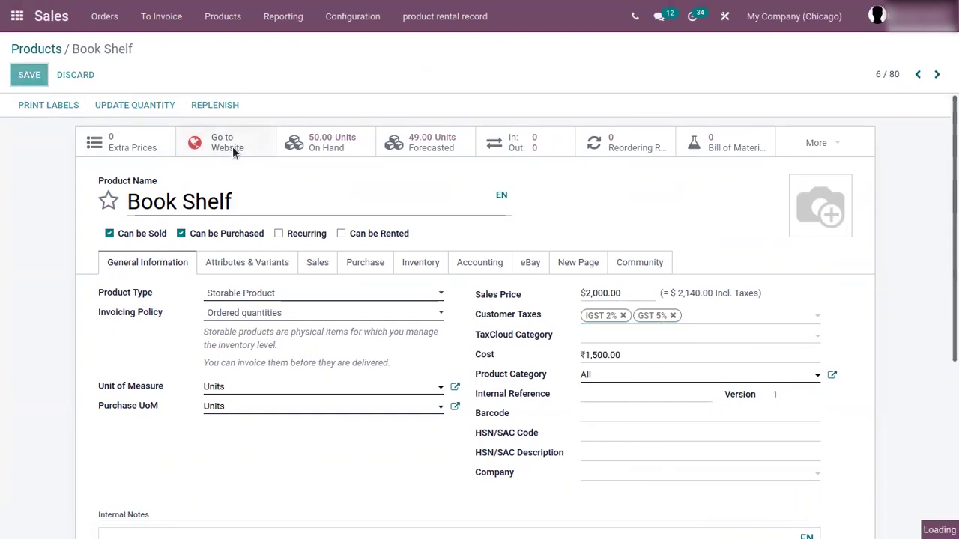
Create a new quotation for Deco Addict with a Book Shelf order line
{"action": "left_click", "coordinate": [104, 16]}
{"action": "left_click", "coordinate": [128, 69]}
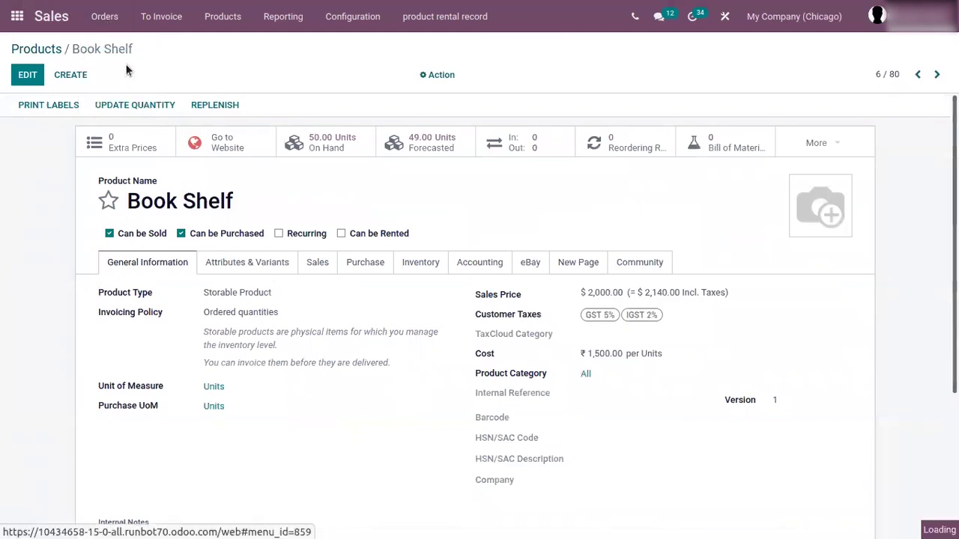
{"action": "left_click", "coordinate": [25, 77]}
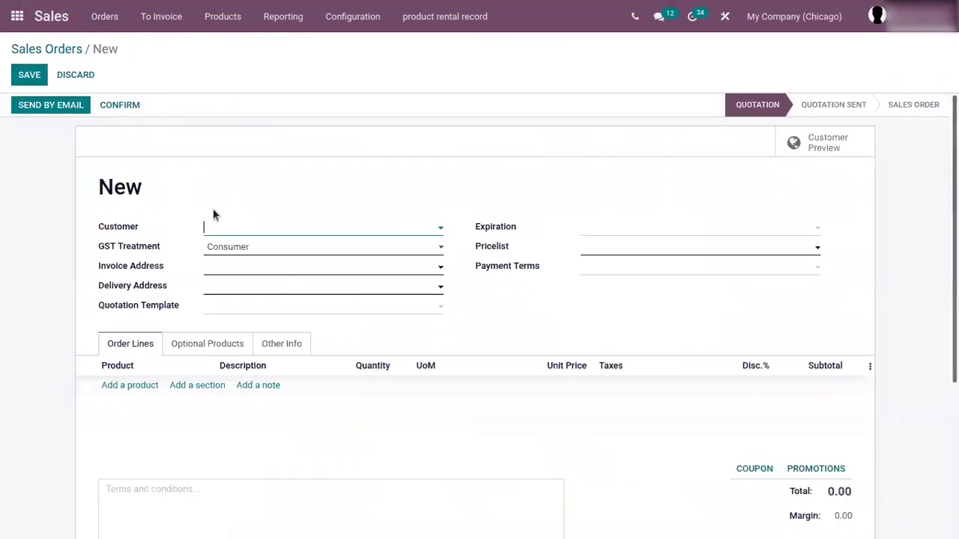
{"action": "left_click", "coordinate": [241, 238]}
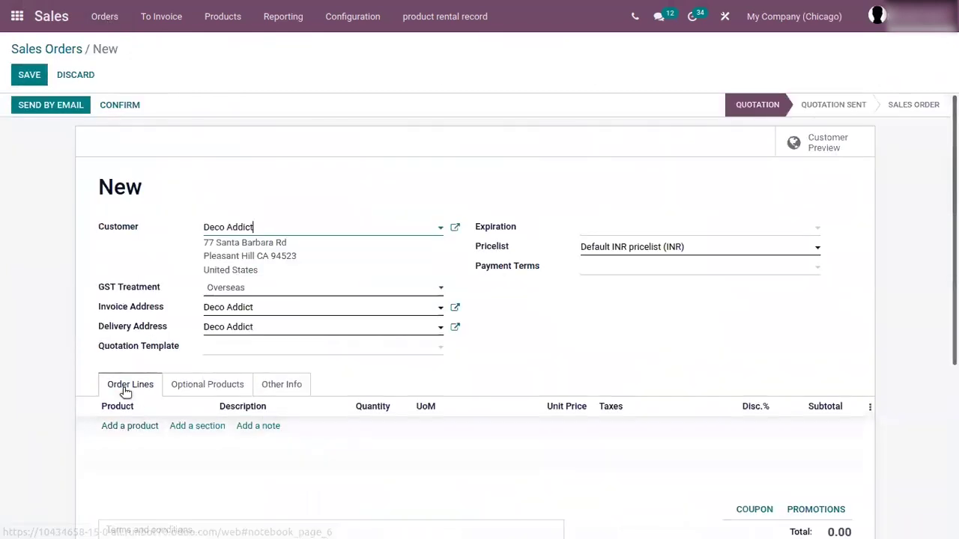
{"action": "left_click", "coordinate": [128, 427]}
{"action": "type", "text": "book"}
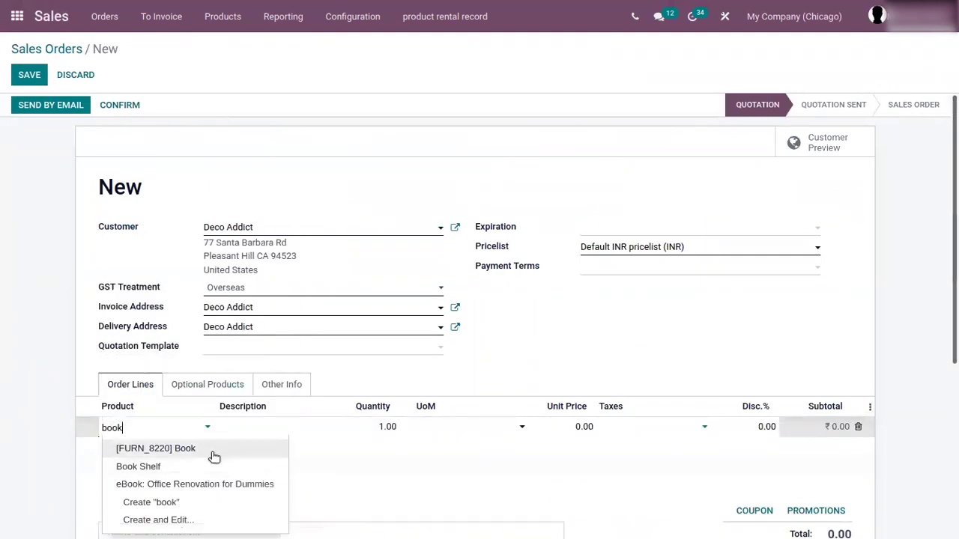
{"action": "left_click", "coordinate": [215, 451]}
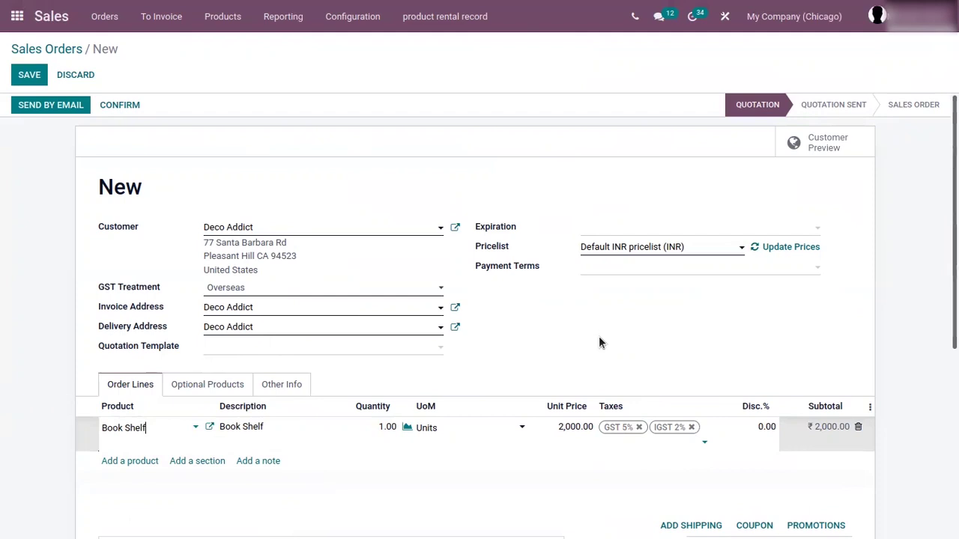
Leave the quotation, switch to the Accounting app and open its chart of accounts
{"action": "left_click", "coordinate": [225, 17]}
{"action": "left_click", "coordinate": [246, 45]}
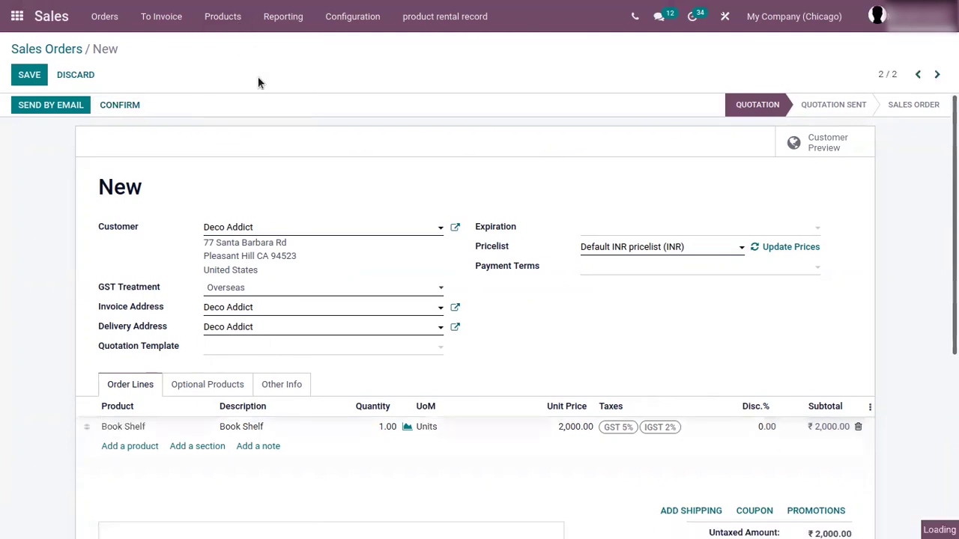
{"action": "left_click", "coordinate": [17, 17]}
{"action": "left_click", "coordinate": [604, 259]}
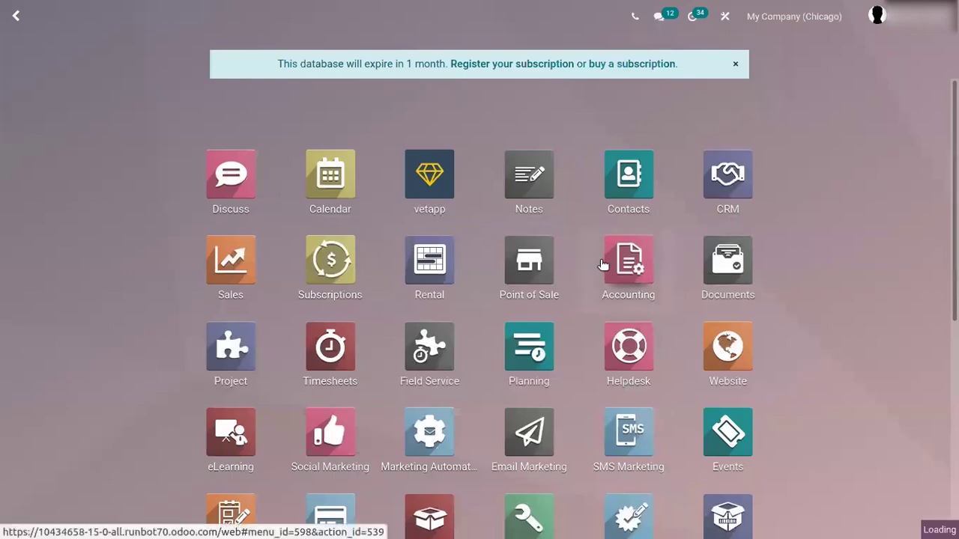
{"action": "left_click", "coordinate": [487, 11]}
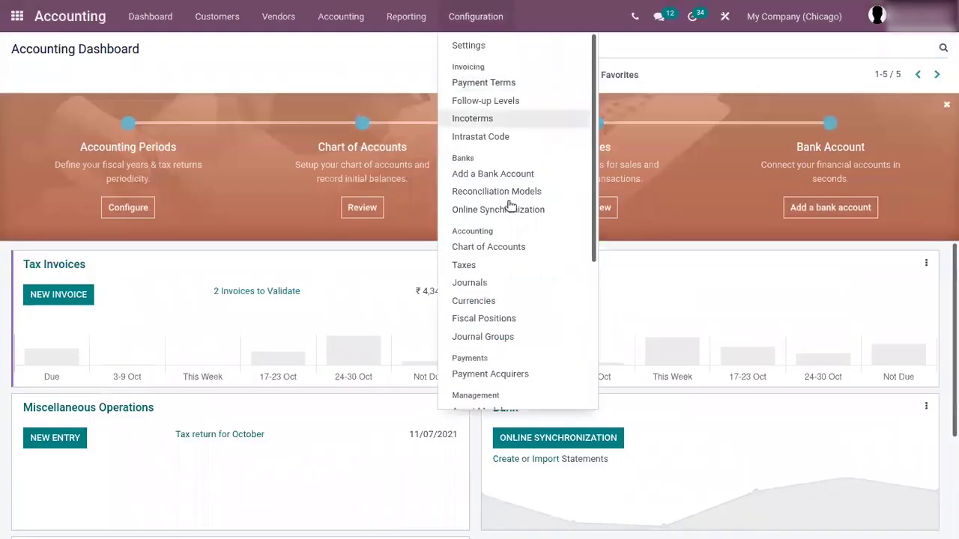
{"action": "left_click", "coordinate": [510, 247]}
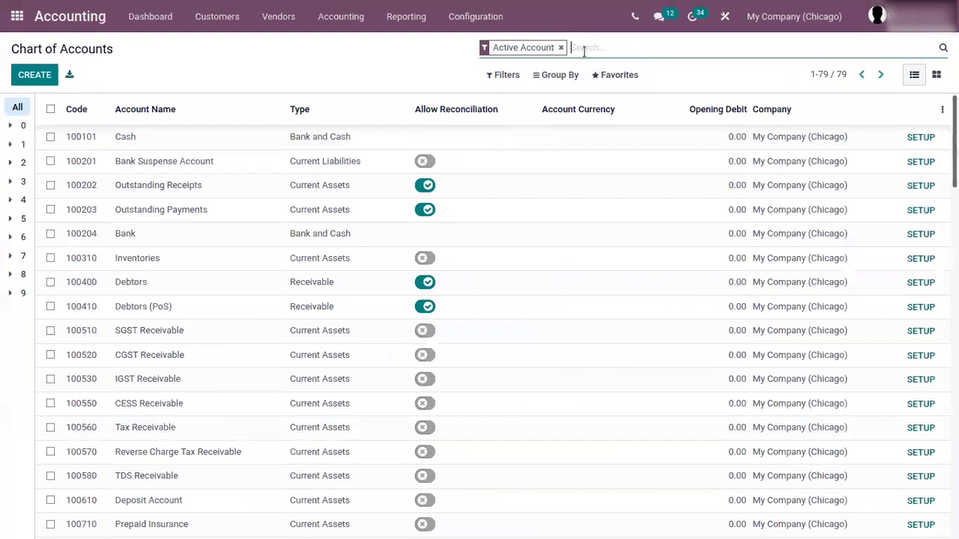
Search the accounts for "local" and open the setup of account 200110 Local Sales
{"action": "type", "text": "local"}
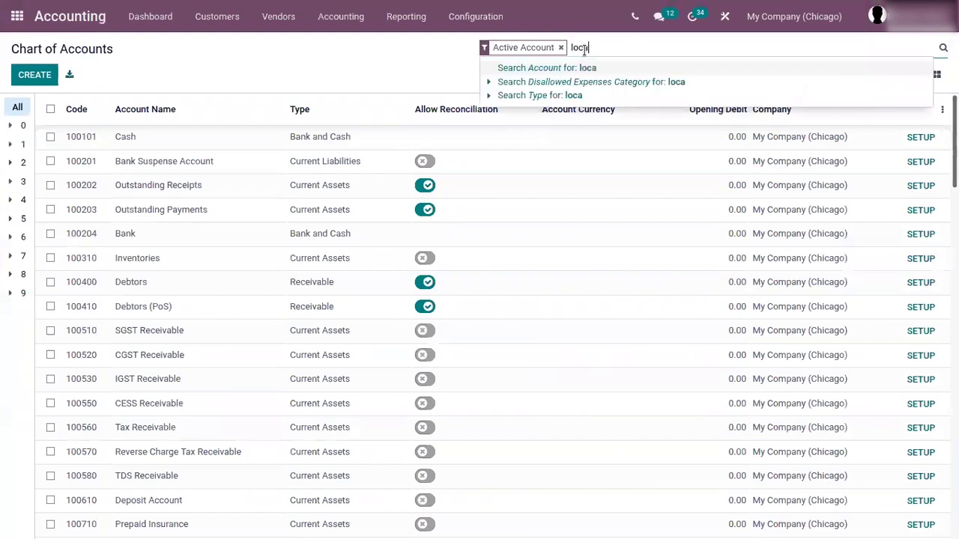
{"action": "key", "text": "Return"}
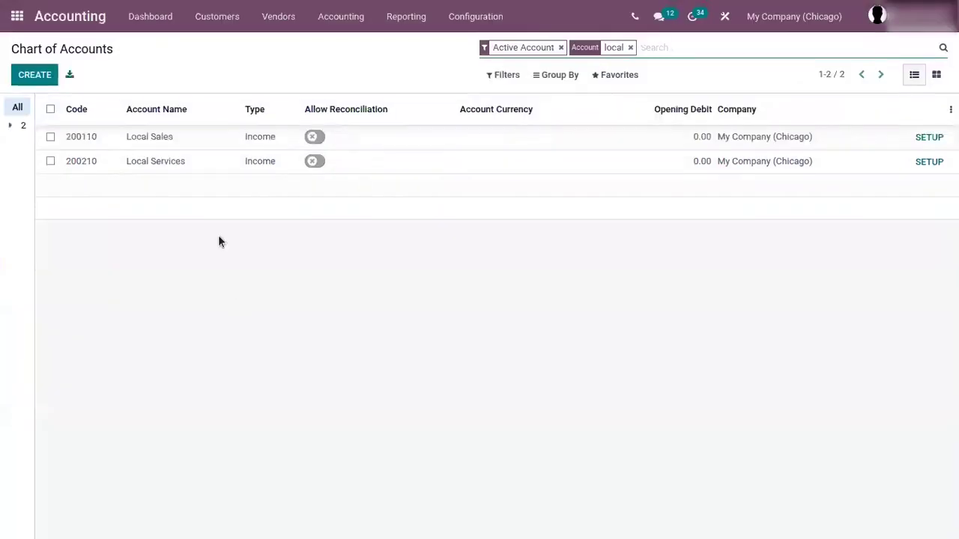
{"action": "left_click", "coordinate": [935, 140]}
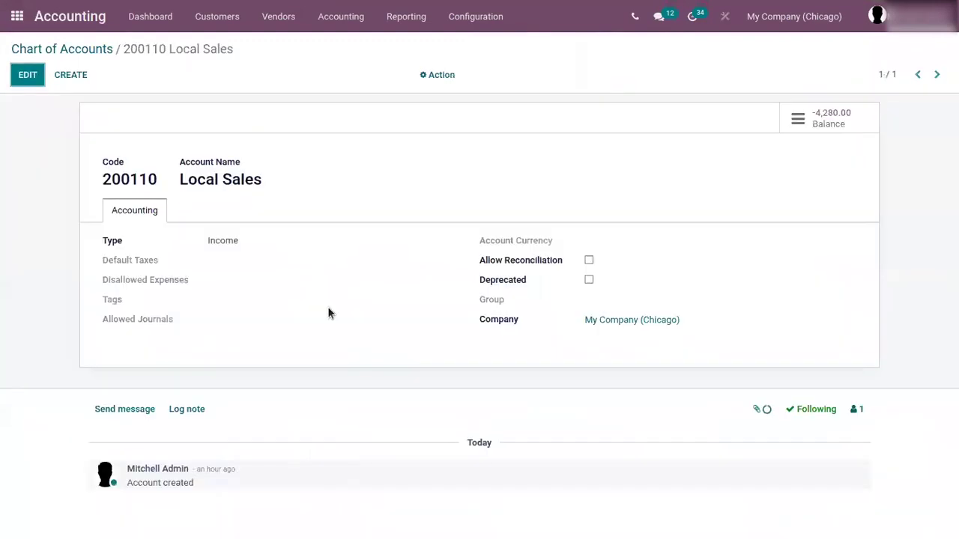
Set the Local Sales account's default tax to IGST 28% (Sales) and save the account
{"action": "left_click", "coordinate": [30, 78]}
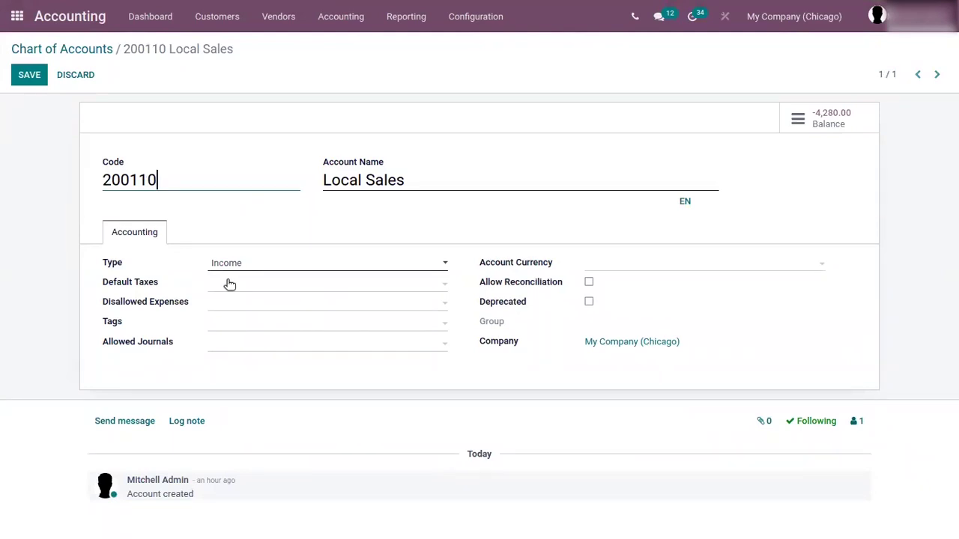
{"action": "left_click", "coordinate": [230, 285]}
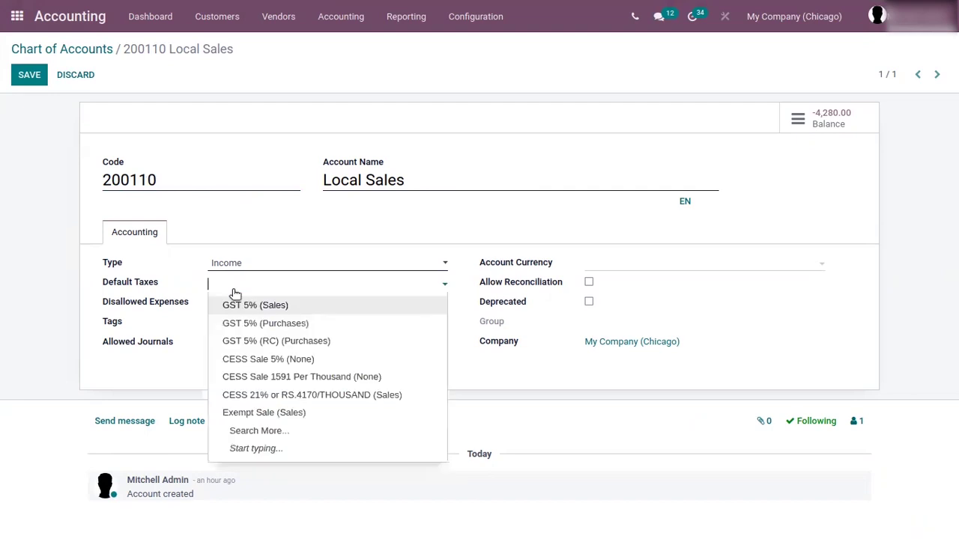
{"action": "type", "text": "28"}
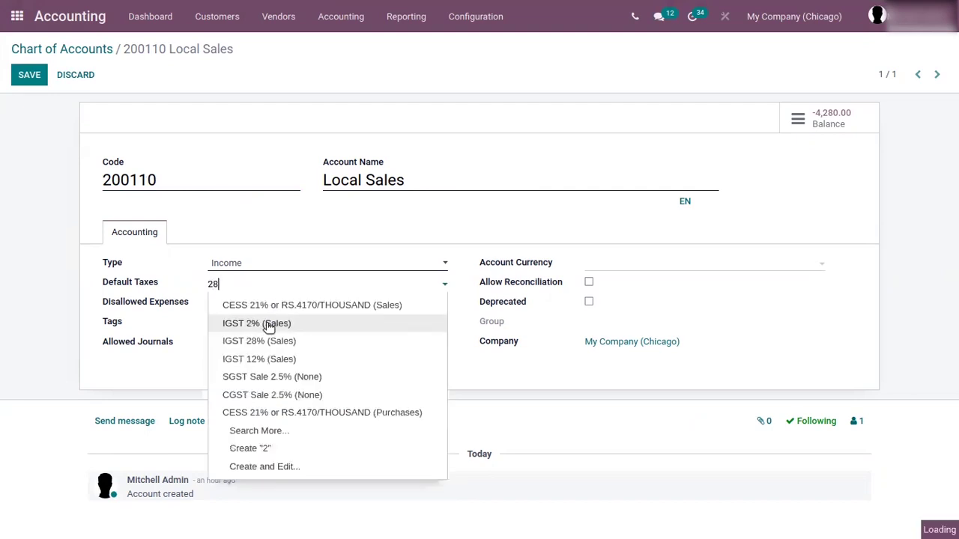
{"action": "left_click", "coordinate": [268, 306]}
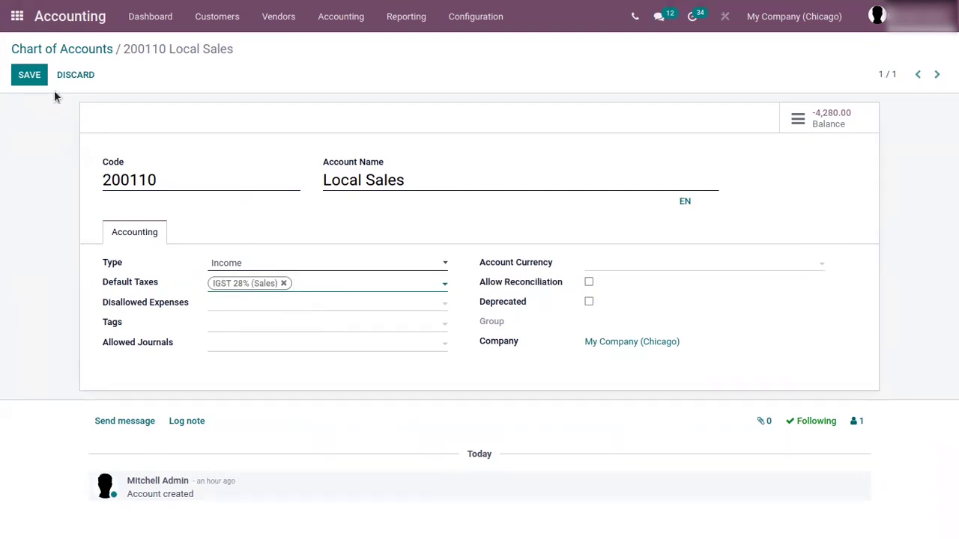
{"action": "left_click", "coordinate": [29, 75]}
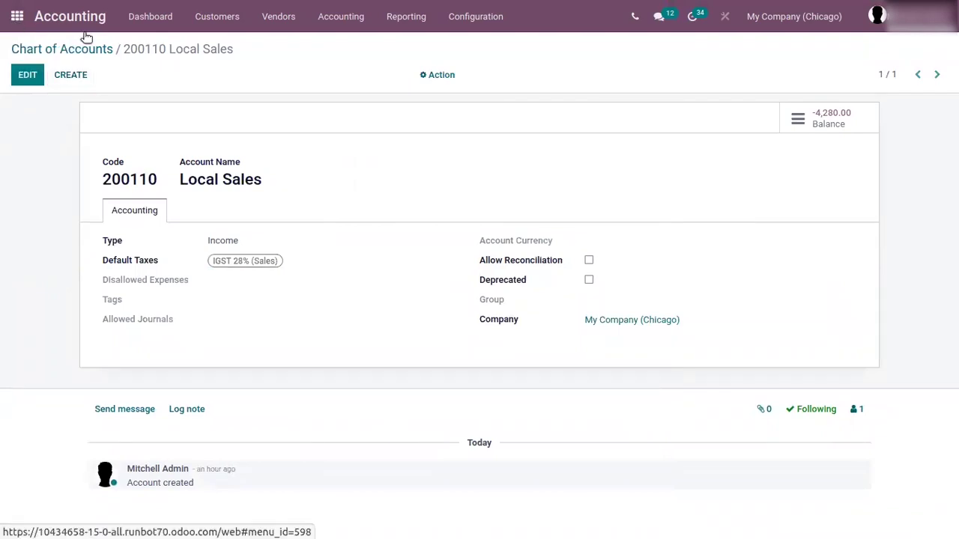
Start a new sellable product named Speaker in Accounting and make it a storable product
{"action": "left_click", "coordinate": [223, 15]}
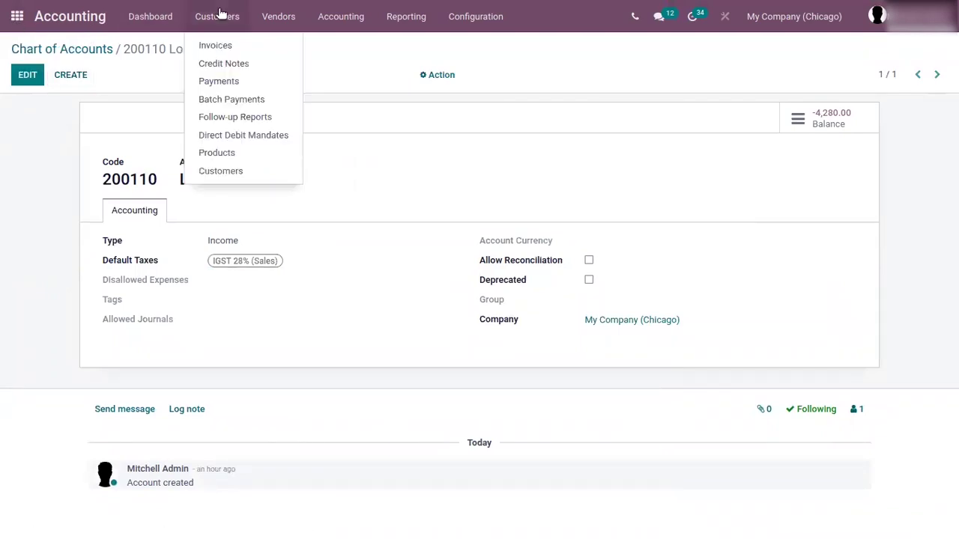
{"action": "left_click", "coordinate": [259, 156]}
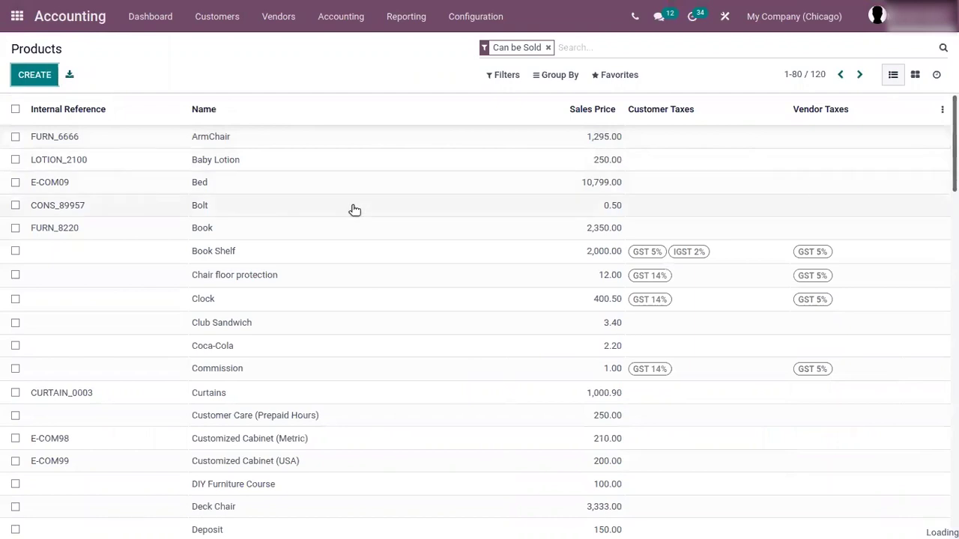
{"action": "type", "text": "Speaker"}
{"action": "left_click", "coordinate": [308, 295]}
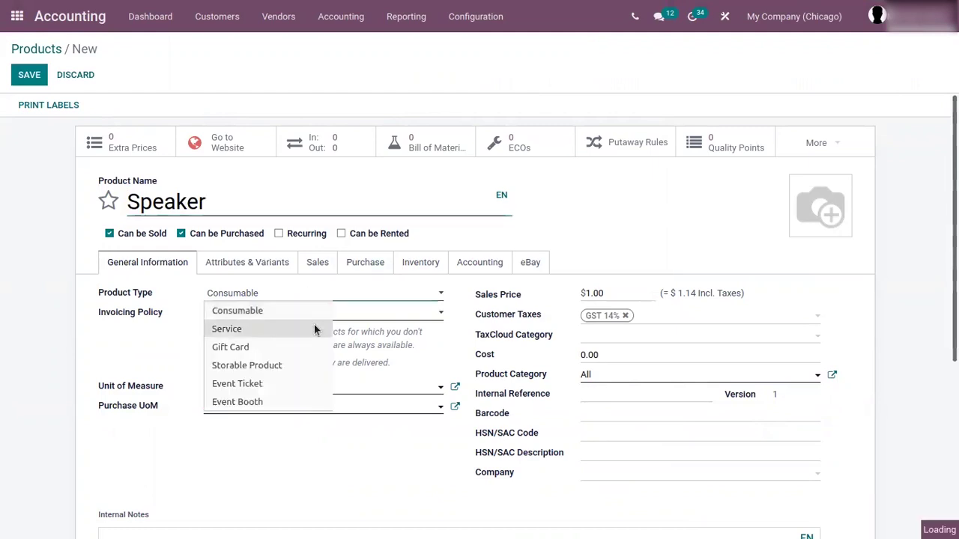
{"action": "left_click", "coordinate": [321, 364]}
Set the Speaker's sales price to 1200 and its cost to 1000, and save the product
{"action": "left_click", "coordinate": [591, 324]}
{"action": "type", "text": "200"}
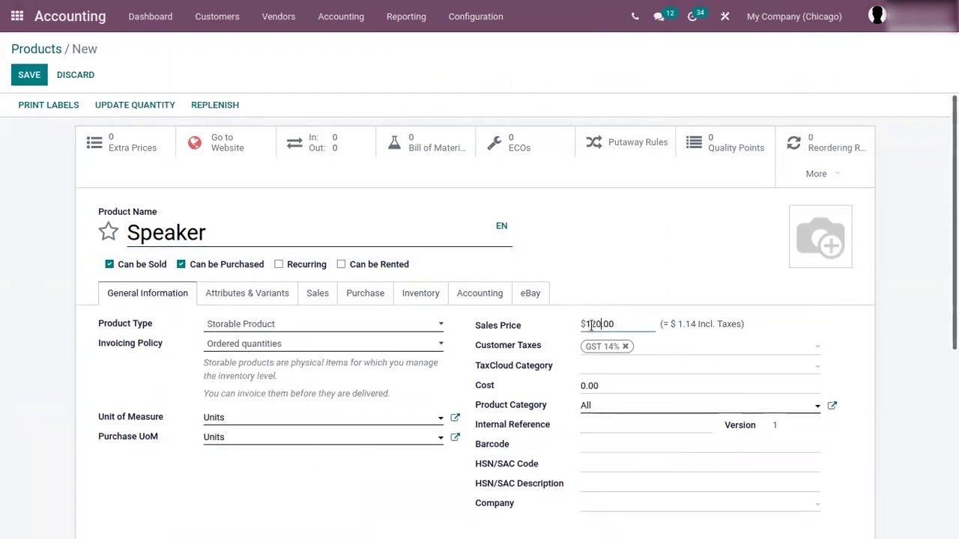
{"action": "left_click", "coordinate": [582, 385]}
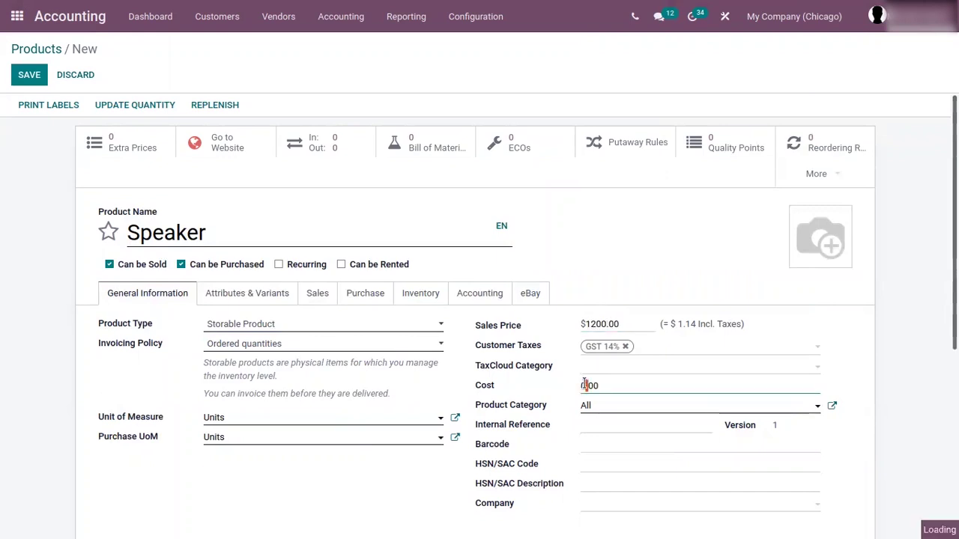
{"action": "left_click", "coordinate": [583, 385]}
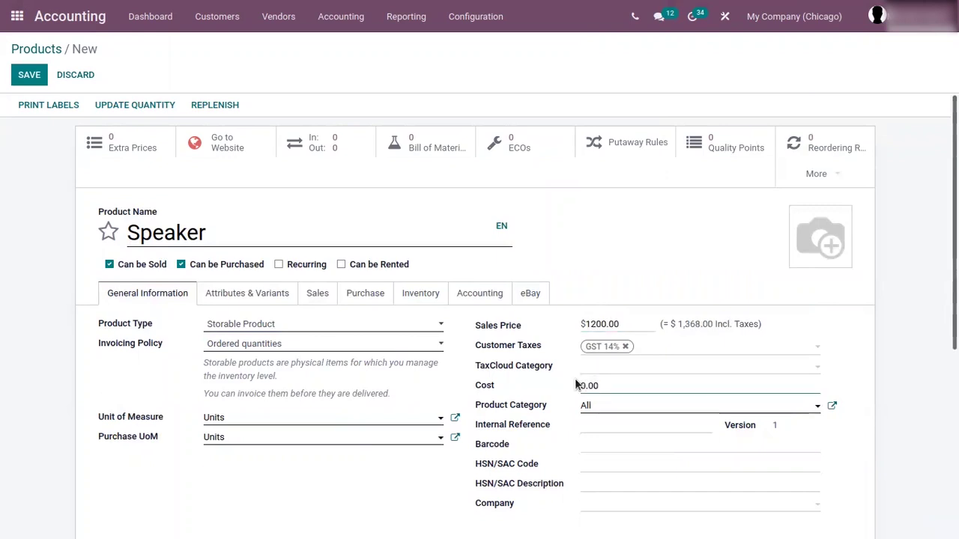
{"action": "type", "text": "100"}
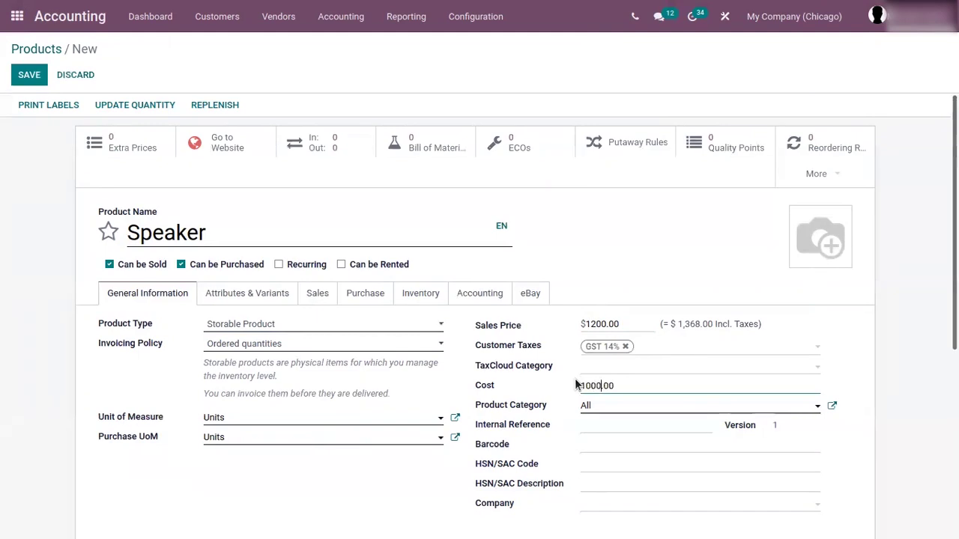
{"action": "left_click", "coordinate": [823, 354]}
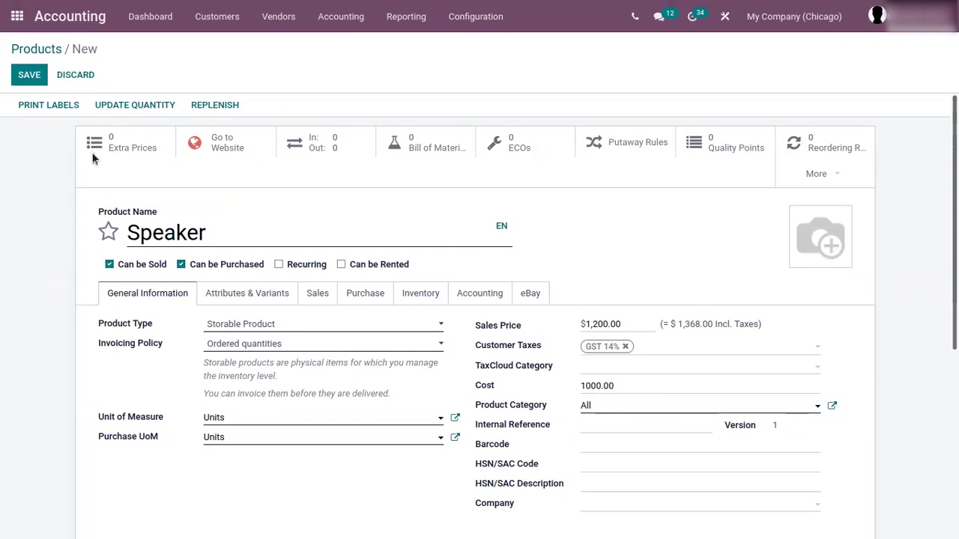
{"action": "left_click", "coordinate": [30, 75]}
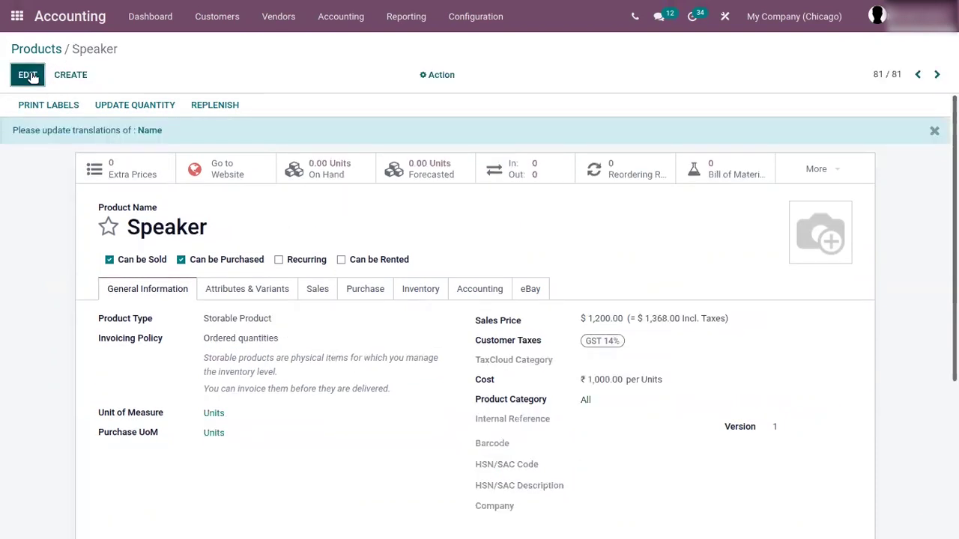
Edit the Speaker product and open its product category All to inspect the income and expense accounts
{"action": "left_click", "coordinate": [650, 419]}
{"action": "scroll", "coordinate": [521, 309], "scroll_direction": "down", "scroll_amount": 2}
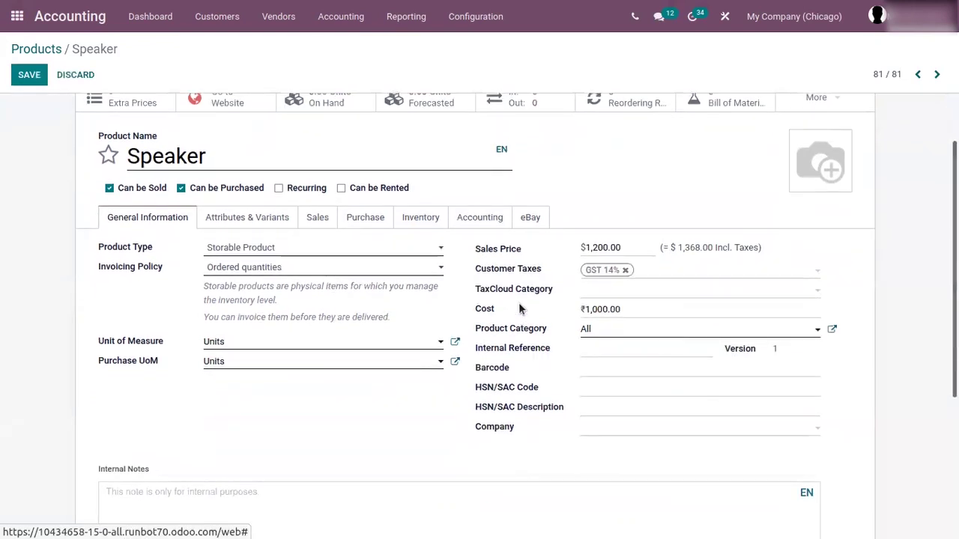
{"action": "left_click", "coordinate": [832, 328]}
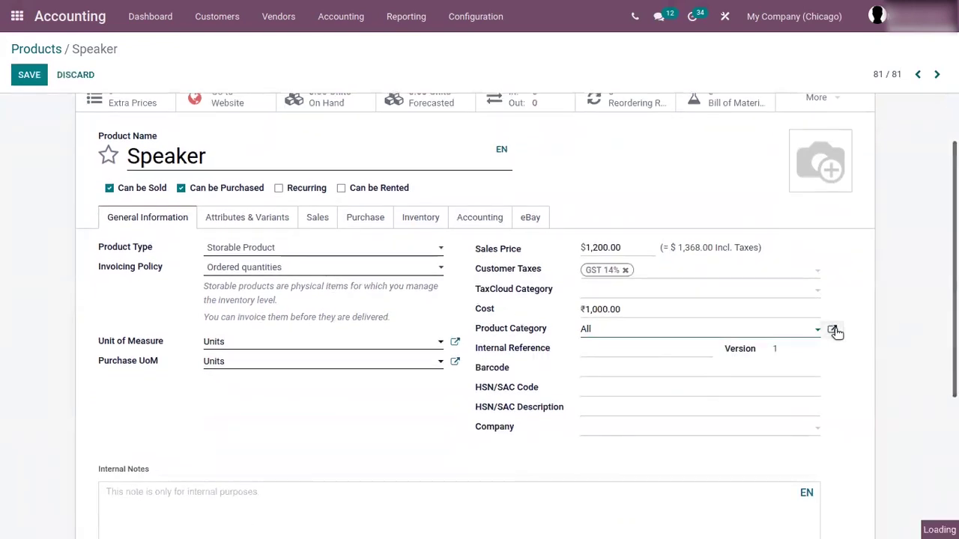
{"action": "scroll", "coordinate": [319, 390], "scroll_direction": "down", "scroll_amount": 1}
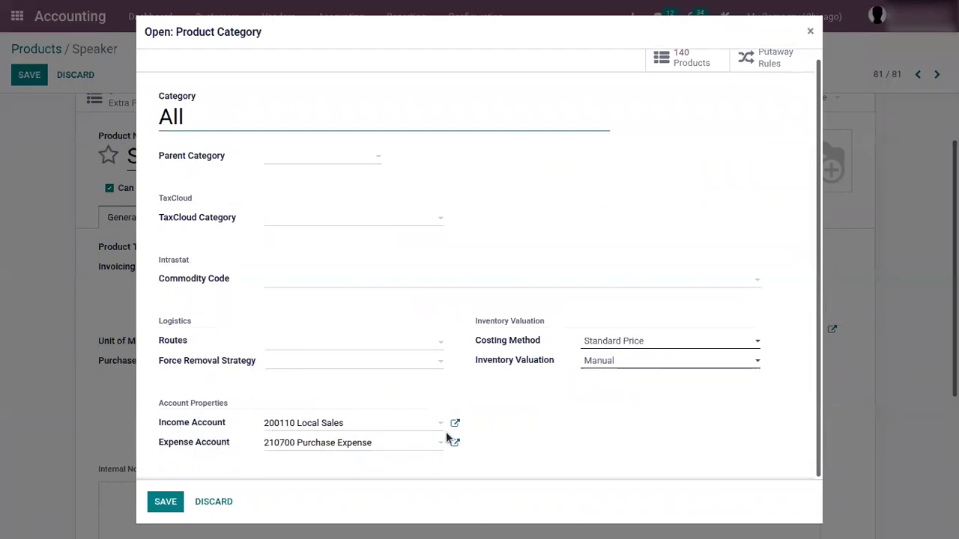
Close the product category and inspect the income account choices in the Speaker product's accounting settings, leaving the account empty
{"action": "left_click", "coordinate": [810, 32]}
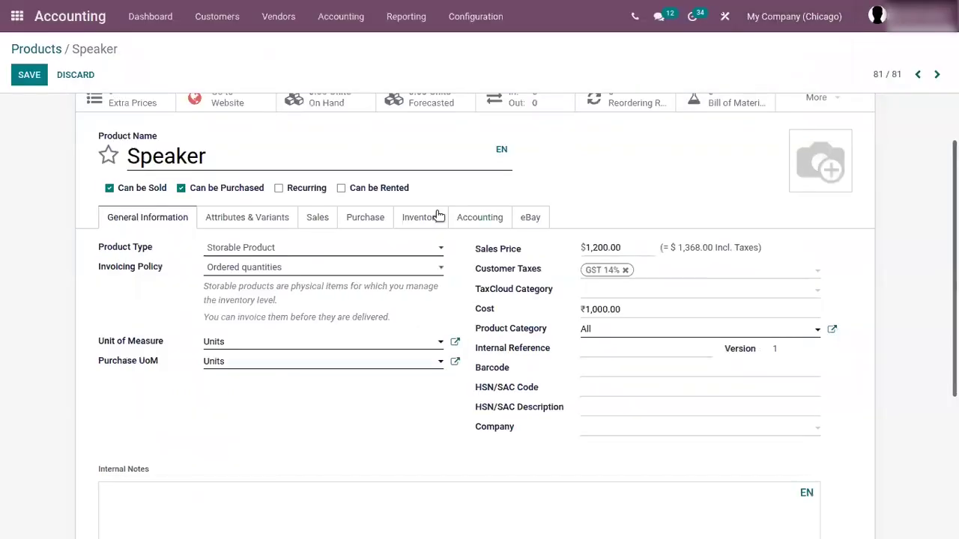
{"action": "left_click", "coordinate": [468, 219]}
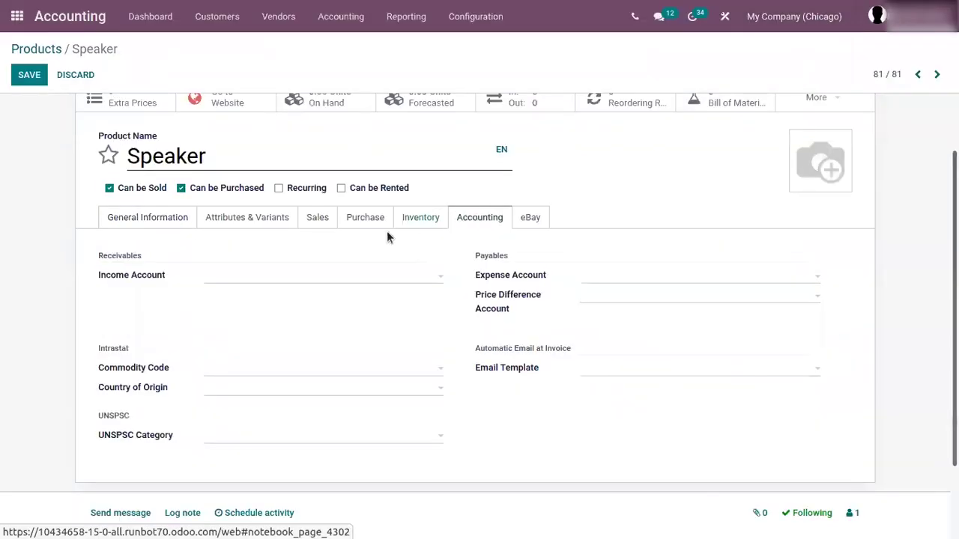
{"action": "left_click", "coordinate": [289, 278]}
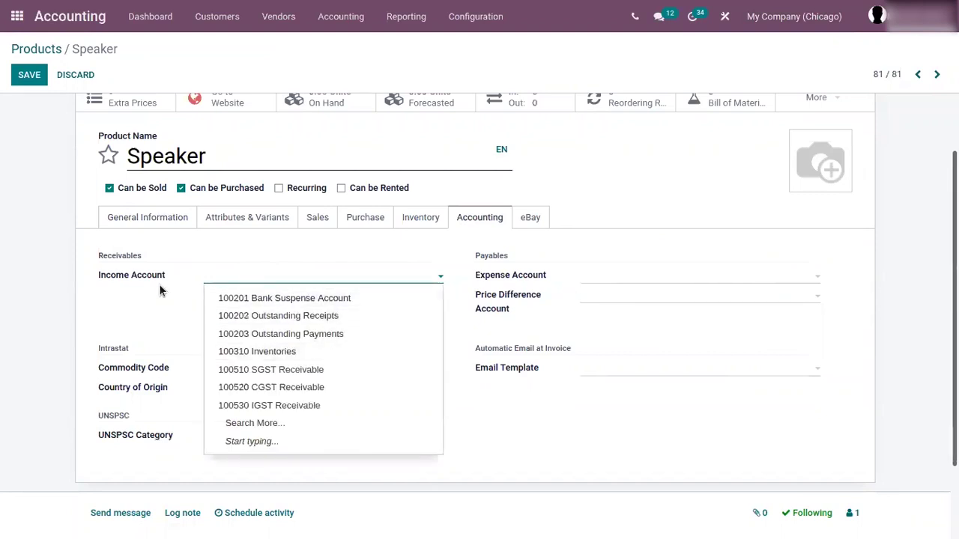
{"action": "left_click", "coordinate": [178, 304]}
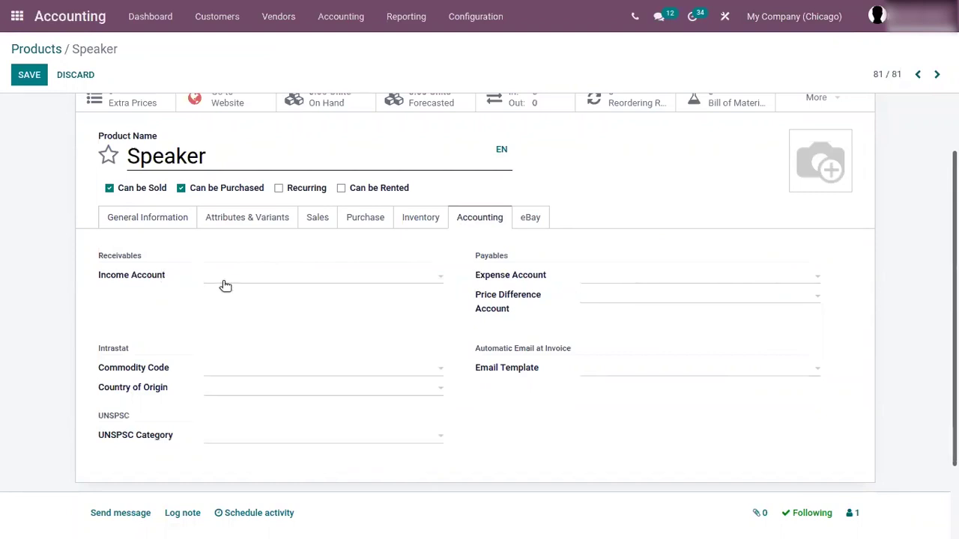
{"action": "left_click", "coordinate": [171, 216]}
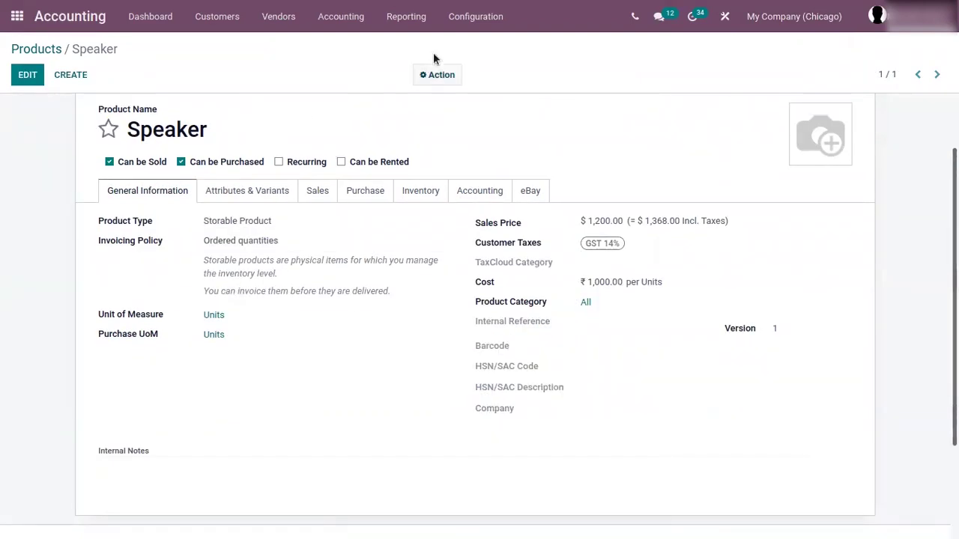
Start a new tax in Accounting named IGST 30% and set its computation to Group of Taxes
{"action": "left_click", "coordinate": [476, 9]}
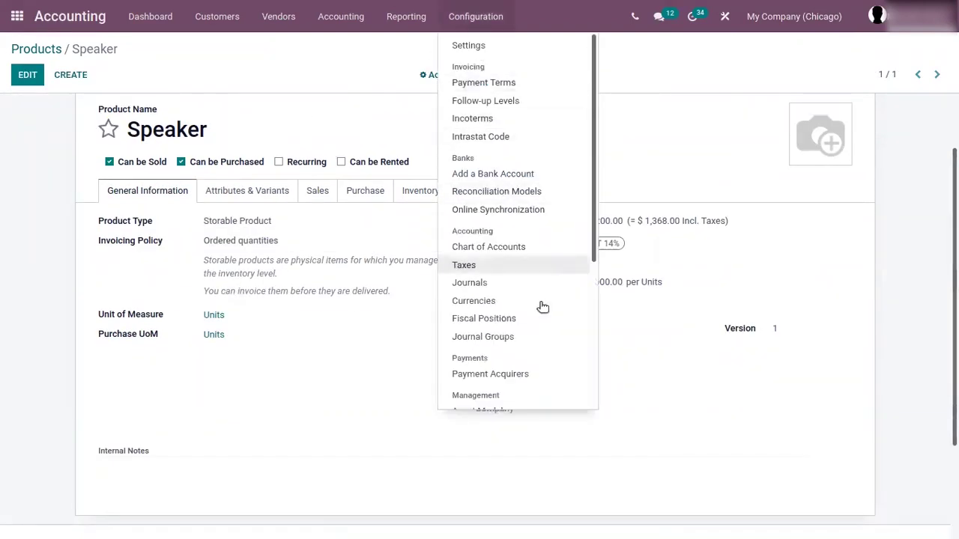
{"action": "left_click", "coordinate": [510, 268]}
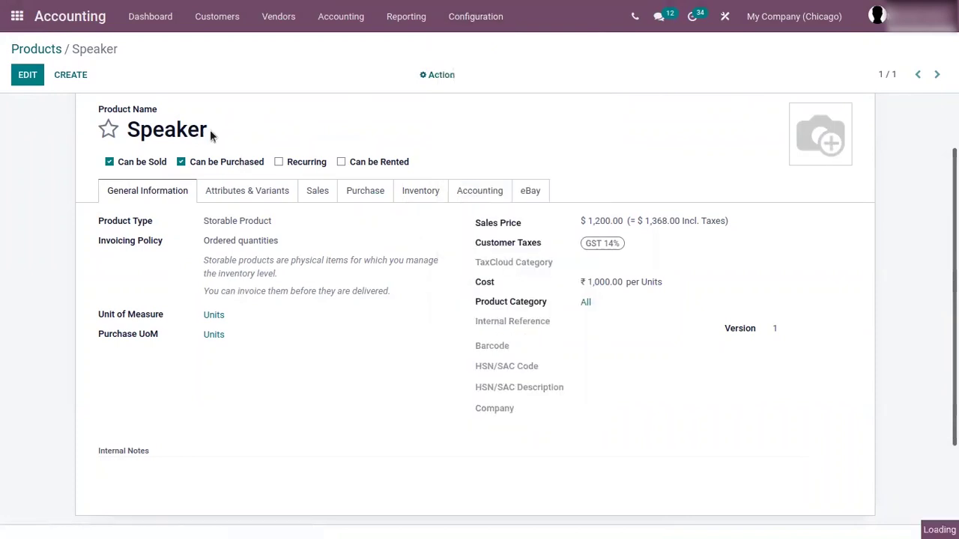
{"action": "left_click", "coordinate": [34, 81]}
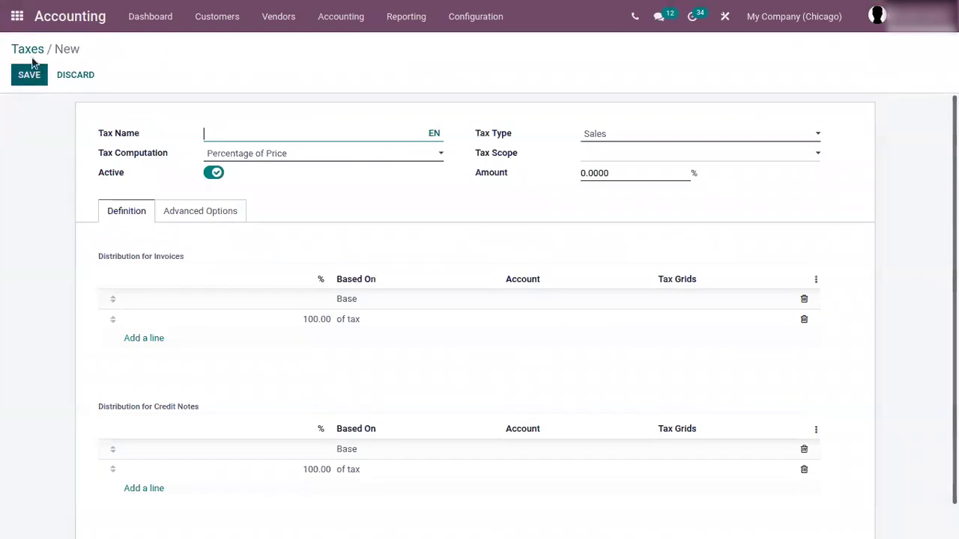
{"action": "type", "text": "IGST"}
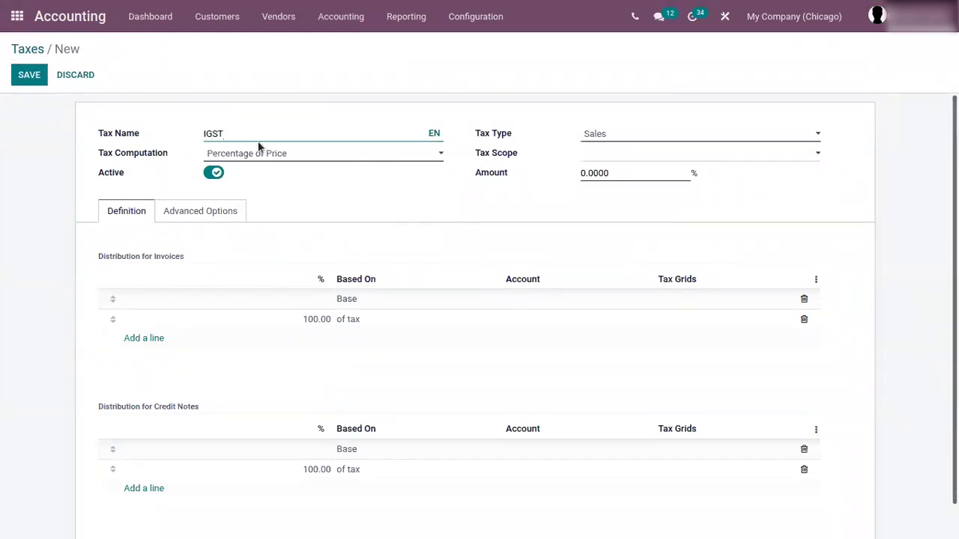
{"action": "type", "text": " 30"}
{"action": "left_click", "coordinate": [274, 157]}
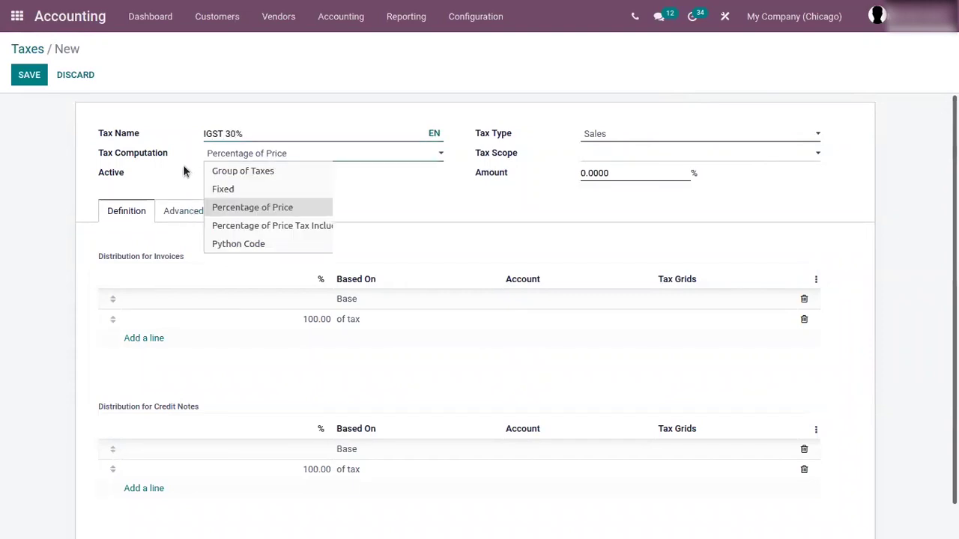
{"action": "left_click", "coordinate": [256, 172]}
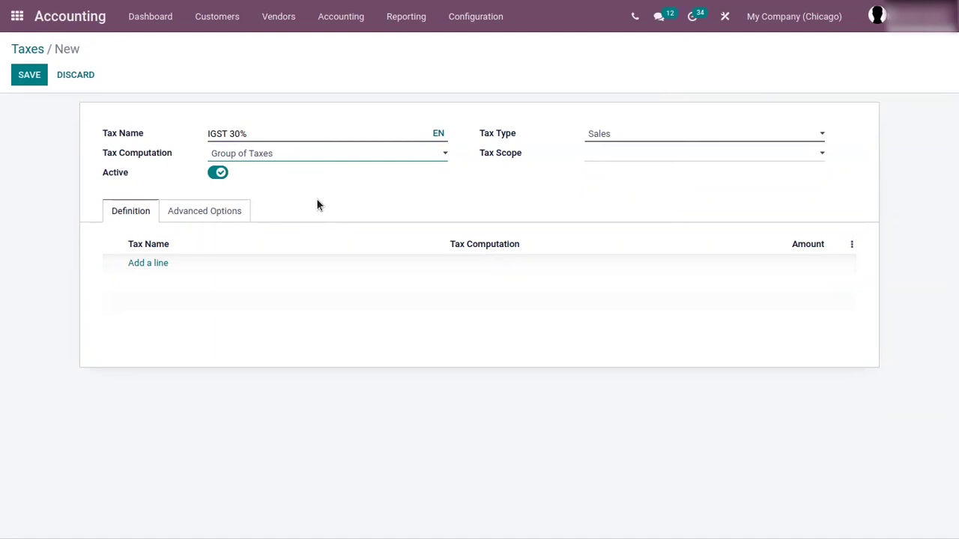
Add the existing taxes IGST 18% and IGST 12% as children of the new tax group
{"action": "left_click", "coordinate": [150, 263]}
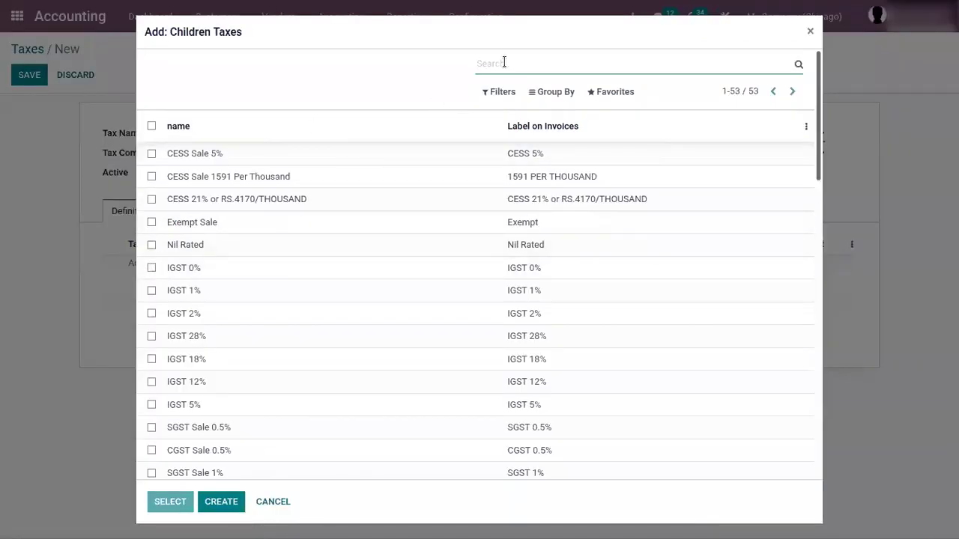
{"action": "type", "text": "I"}
{"action": "key", "text": "Return"}
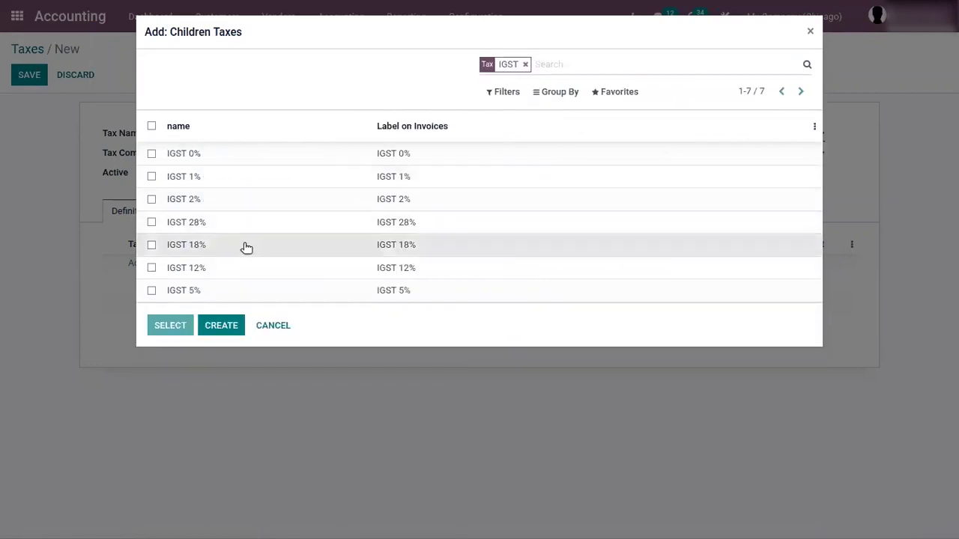
{"action": "left_click", "coordinate": [246, 247]}
{"action": "left_click", "coordinate": [155, 284]}
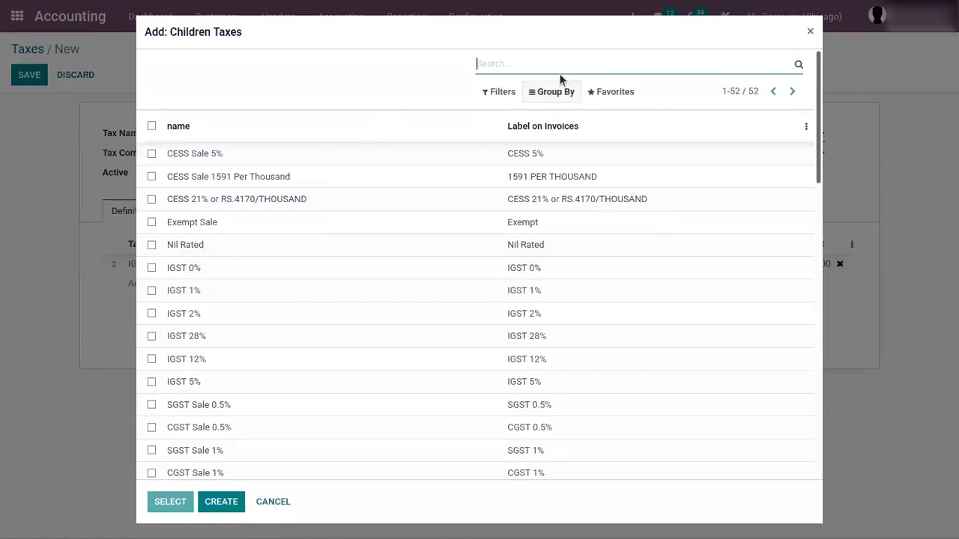
{"action": "type", "text": "IGST"}
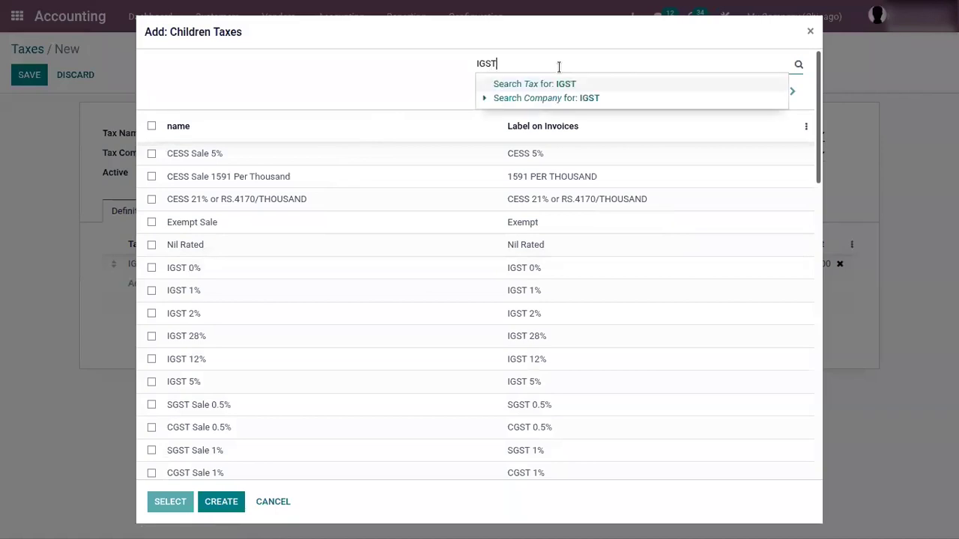
{"action": "key", "text": "Return"}
{"action": "left_click", "coordinate": [221, 239]}
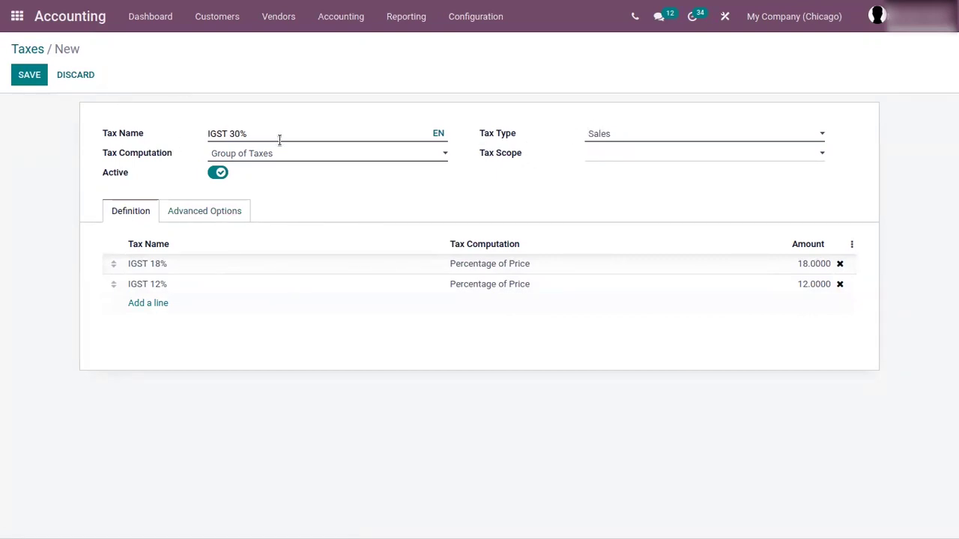
Review the new tax's advanced options, save the tax and return to the list of taxes
{"action": "left_click", "coordinate": [234, 213]}
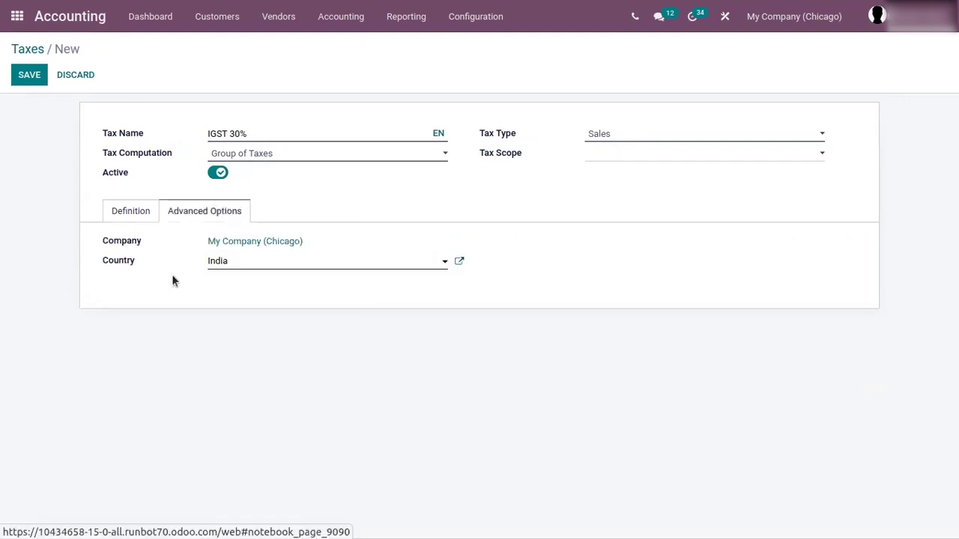
{"action": "left_click", "coordinate": [150, 210]}
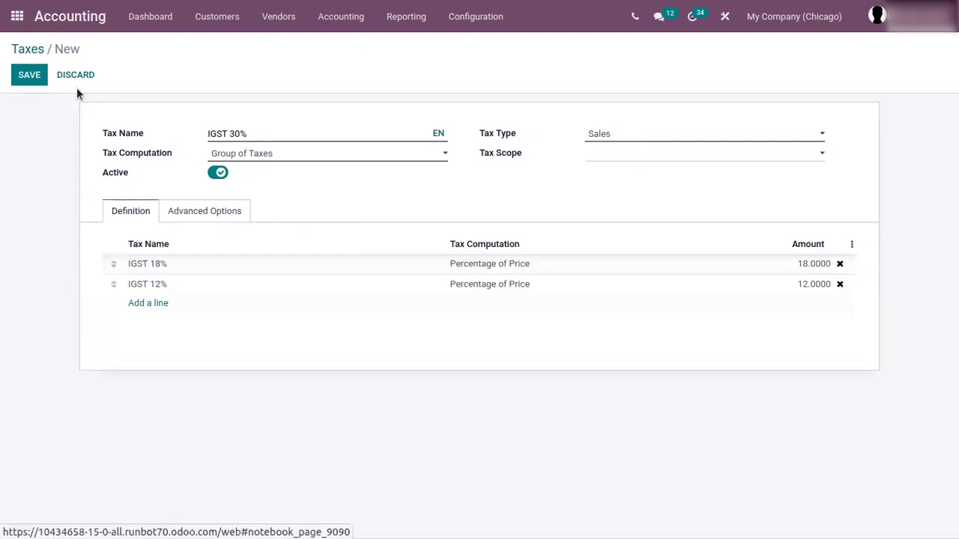
{"action": "left_click", "coordinate": [29, 75]}
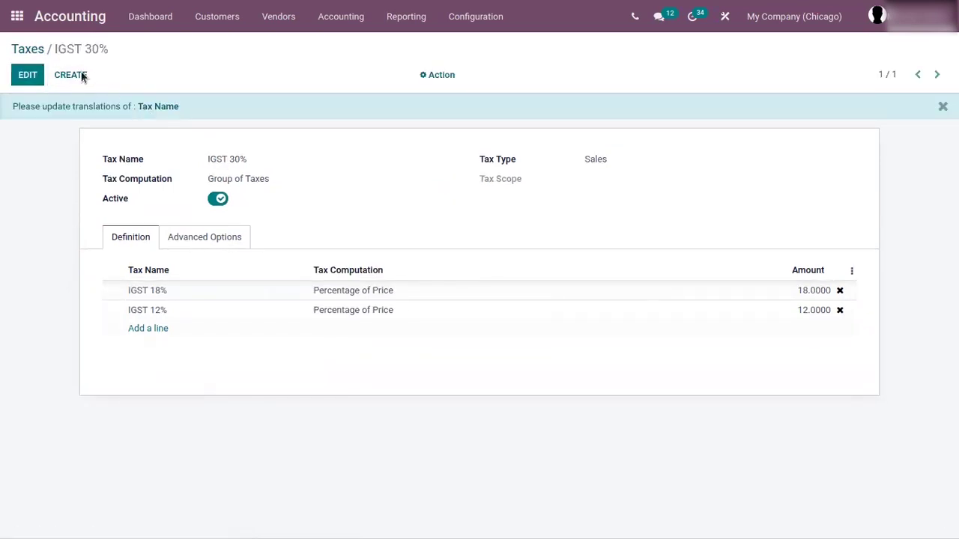
{"action": "left_click", "coordinate": [37, 50]}
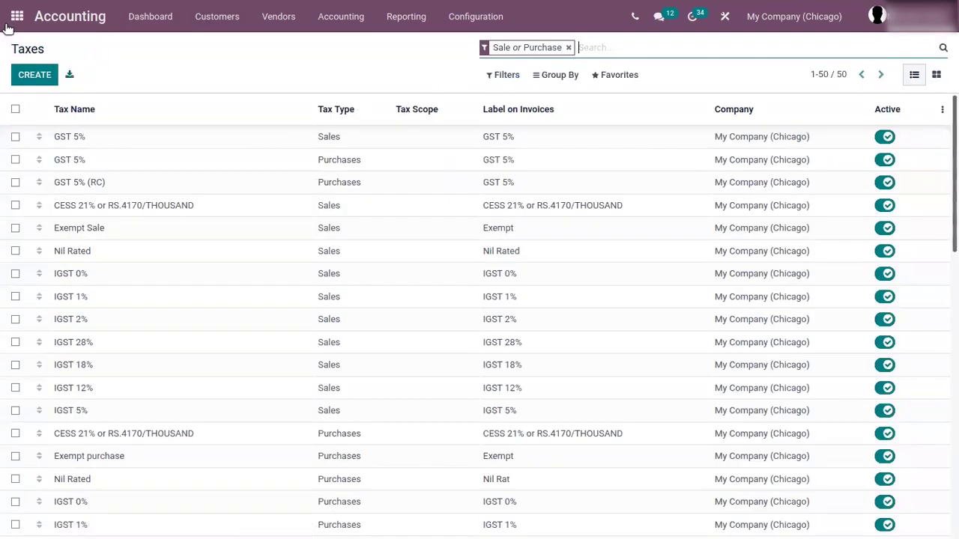
Switch to the Sales app and start a new quotation for the customer Deco Addict
{"action": "left_click", "coordinate": [16, 16]}
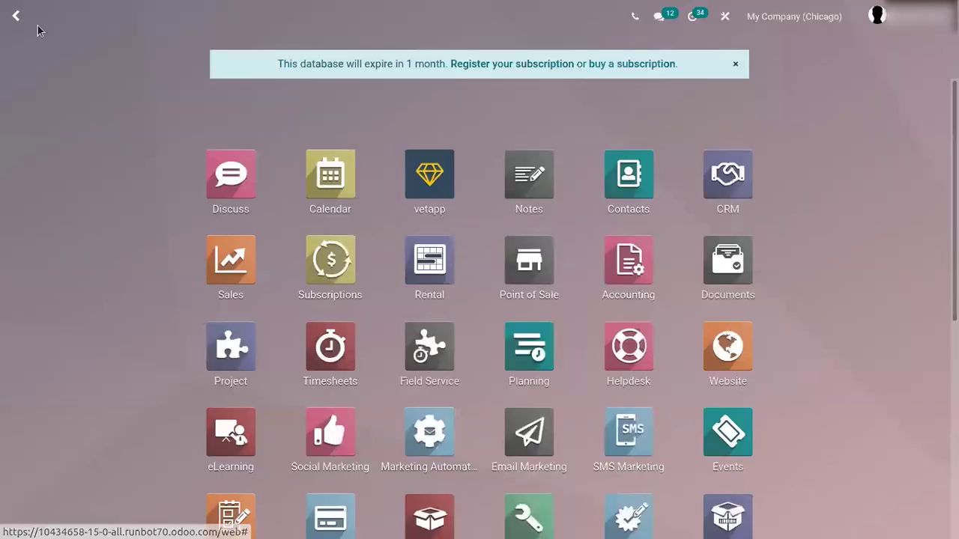
{"action": "left_click", "coordinate": [230, 257]}
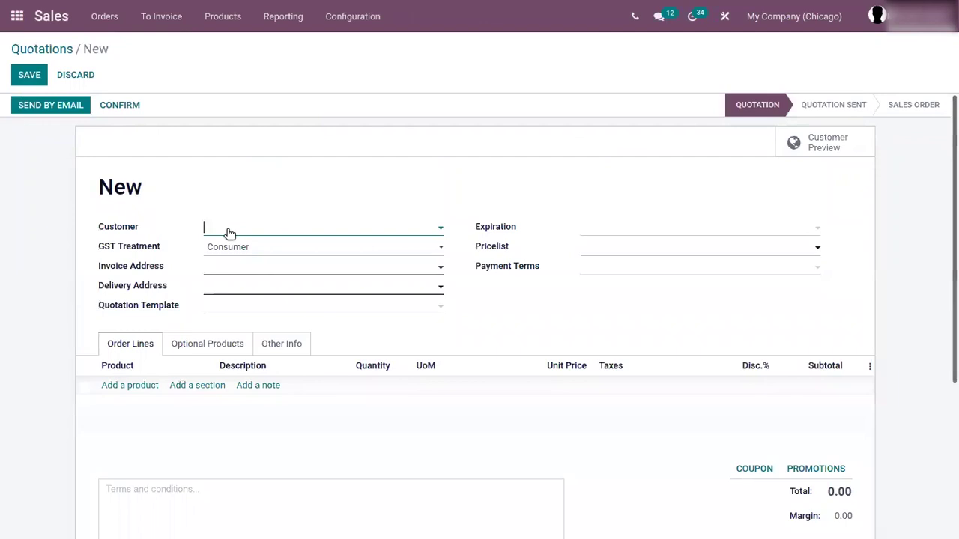
{"action": "left_click", "coordinate": [230, 233]}
{"action": "left_click", "coordinate": [251, 250]}
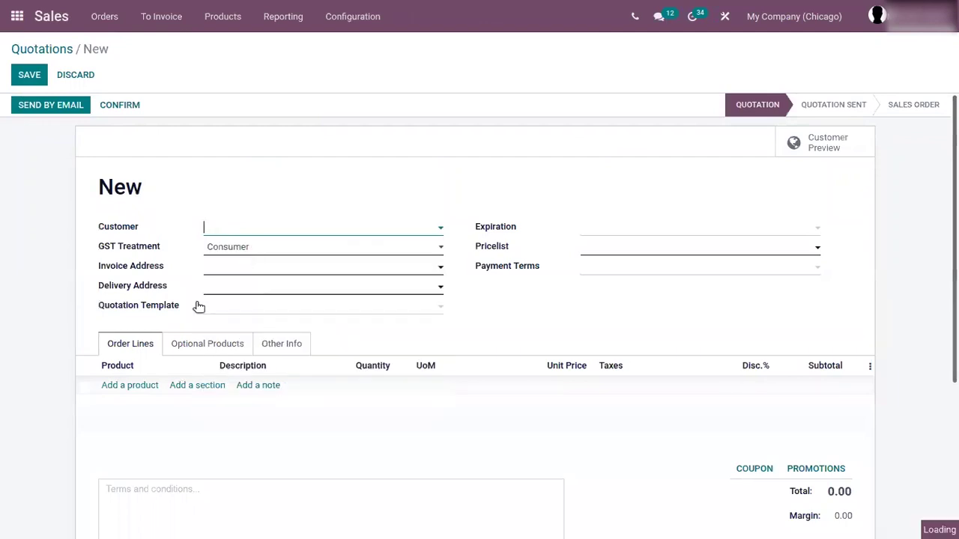
Add an order line to the quotation and set its product to [FURN_6666] ArmChair
{"action": "left_click", "coordinate": [130, 425]}
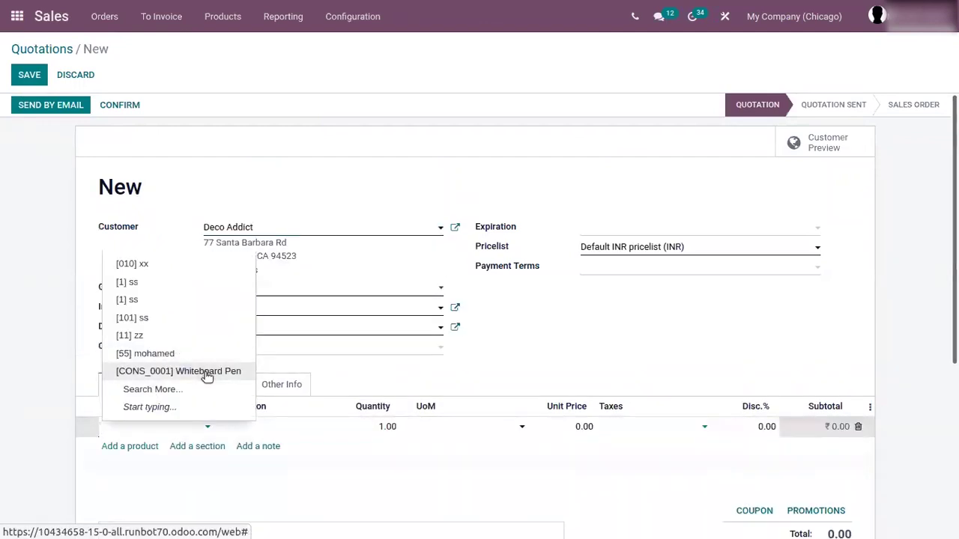
{"action": "left_click", "coordinate": [207, 372]}
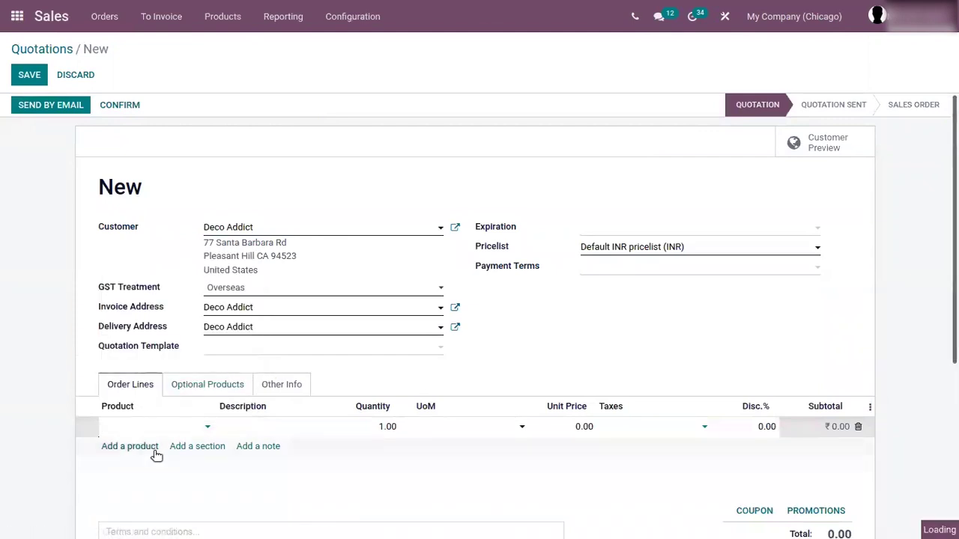
{"action": "left_click", "coordinate": [183, 428]}
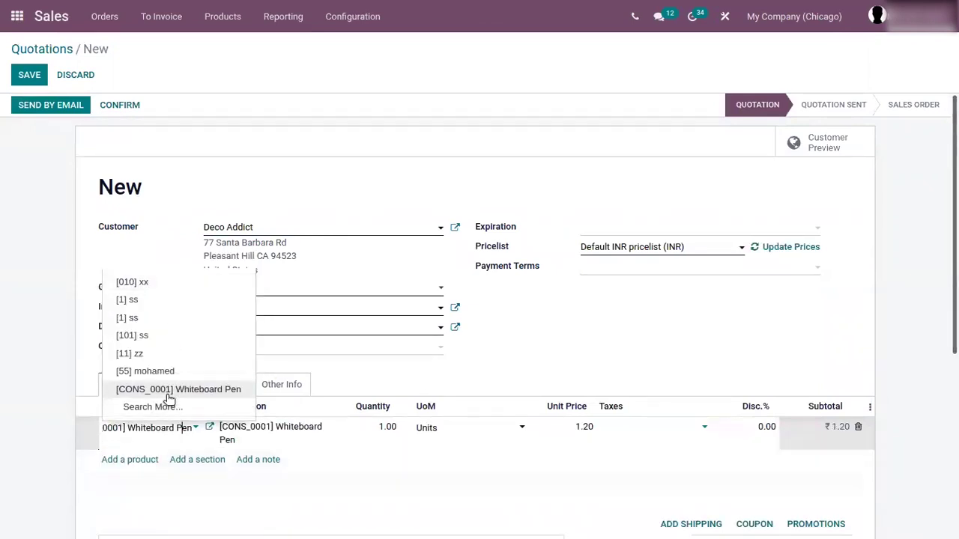
{"action": "type", "text": "AR"}
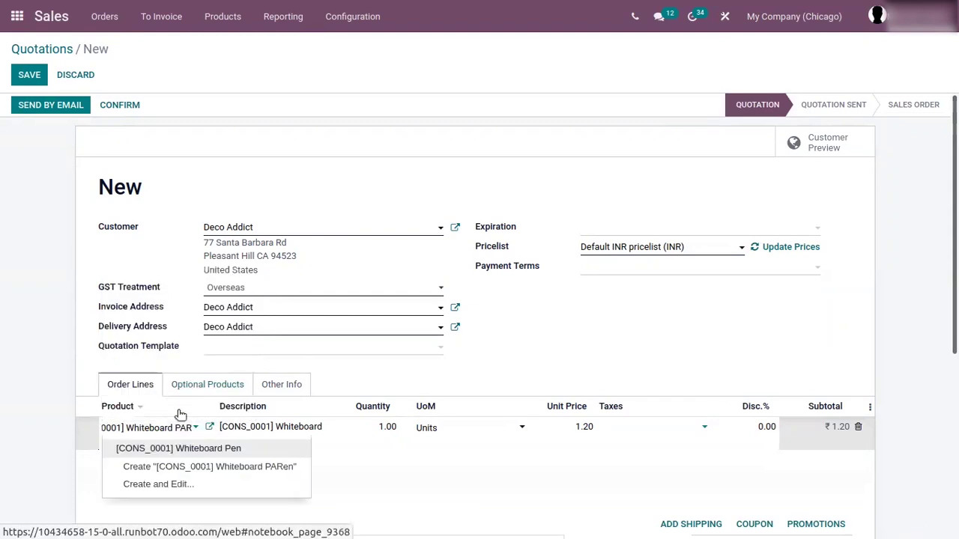
{"action": "left_click_drag", "start_coordinate": [189, 427], "coordinate": [50, 421]}
{"action": "type", "text": "Ren"}
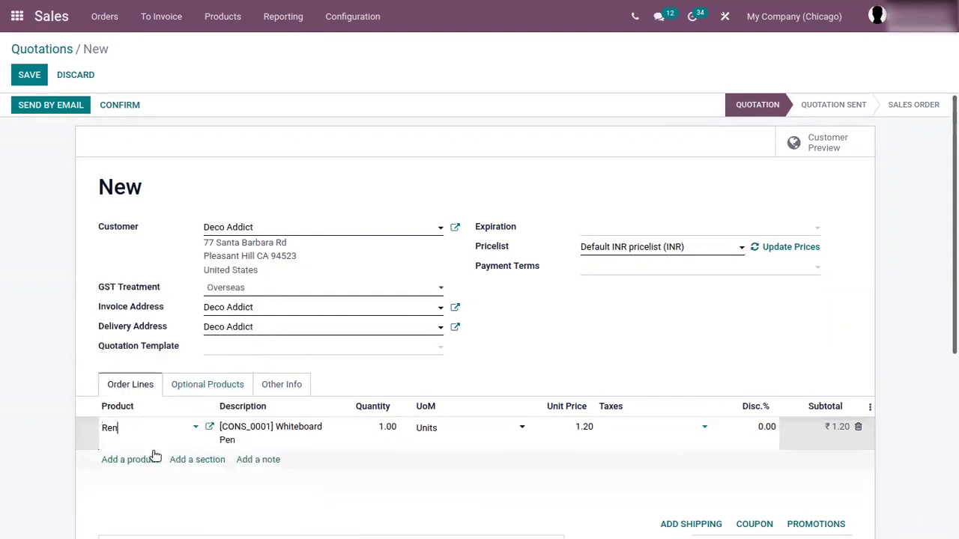
{"action": "left_click_drag", "start_coordinate": [133, 429], "coordinate": [85, 432]}
{"action": "type", "text": "AR"}
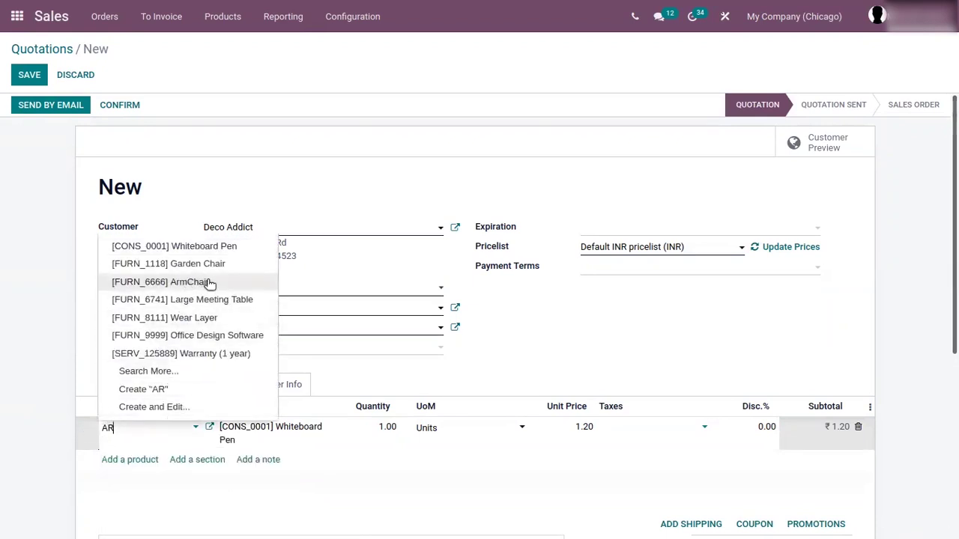
{"action": "left_click", "coordinate": [209, 282]}
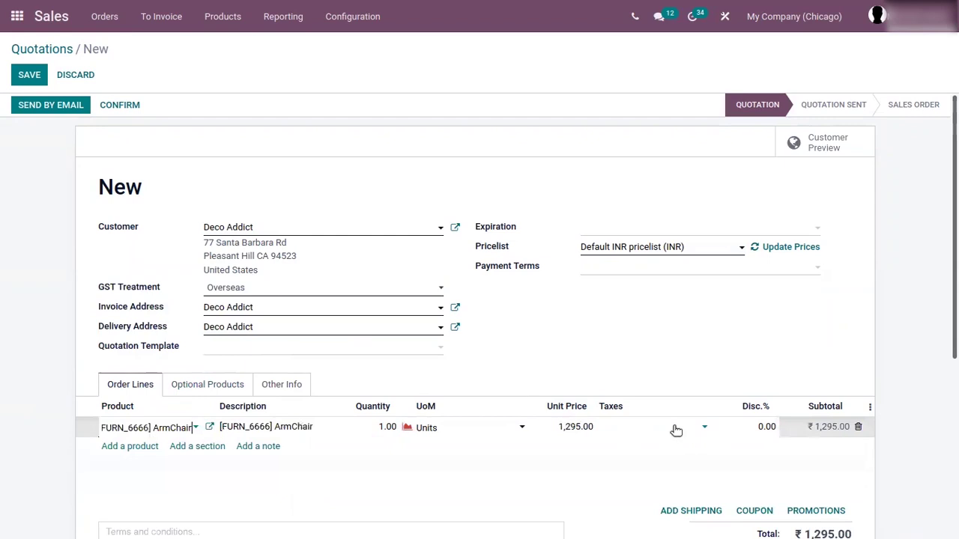
Apply the IGST 30% tax to the ArmChair line and confirm the quotation as a sales order
{"action": "left_click", "coordinate": [673, 428]}
{"action": "type", "text": "30"}
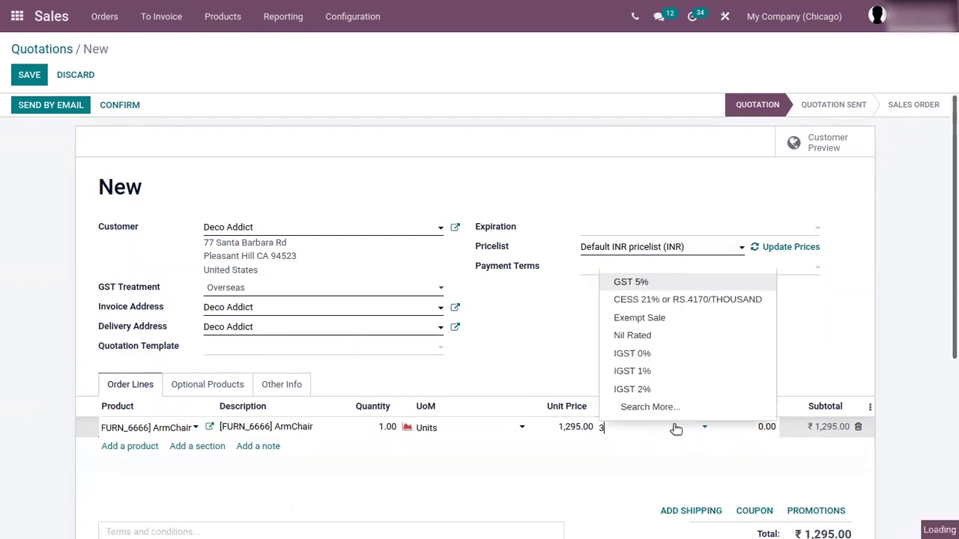
{"action": "left_click", "coordinate": [666, 450]}
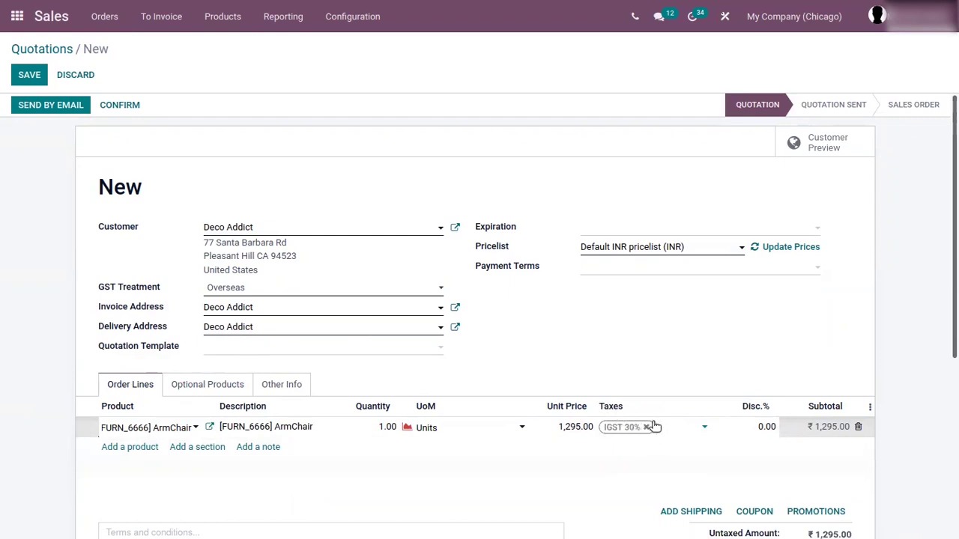
{"action": "left_click", "coordinate": [126, 104]}
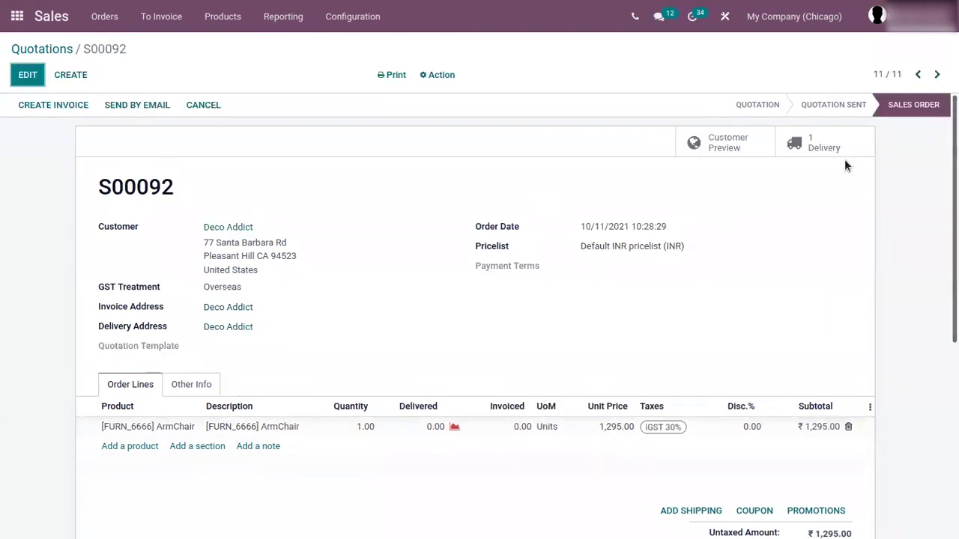
View the sales order's delivery, and open the on-hand stock records of the ArmChair product
{"action": "left_click", "coordinate": [854, 146]}
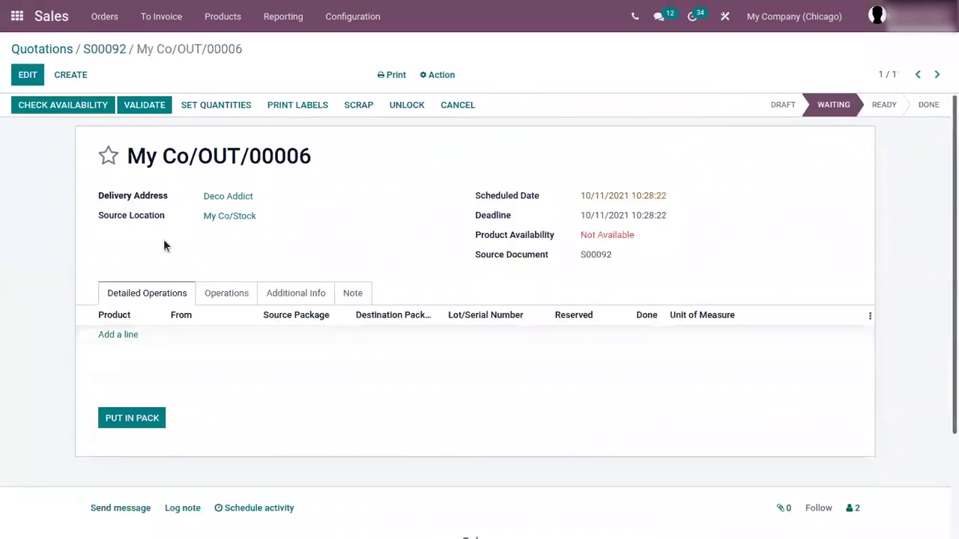
{"action": "left_click", "coordinate": [223, 16]}
{"action": "left_click", "coordinate": [234, 47]}
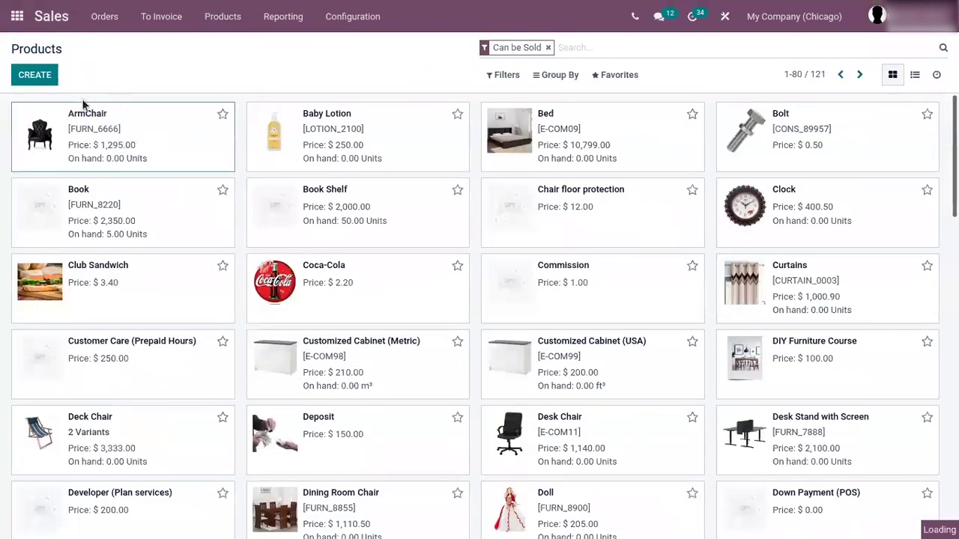
{"action": "left_click", "coordinate": [33, 75]}
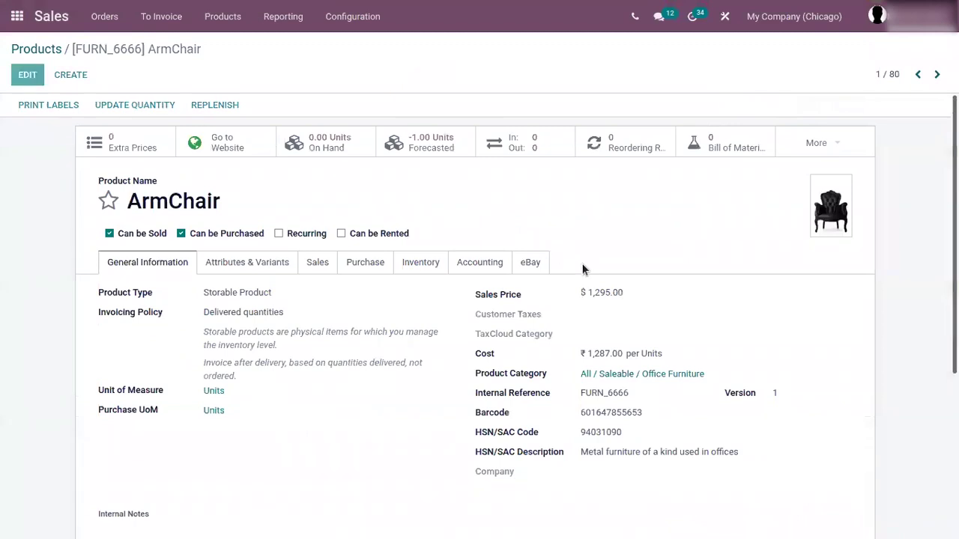
{"action": "left_click", "coordinate": [308, 147]}
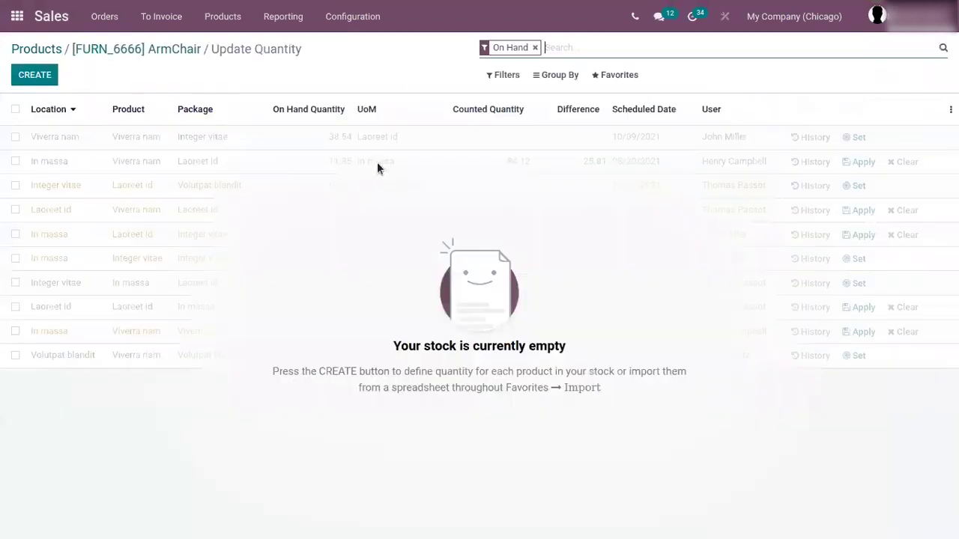
Add a stock record for the ArmChair with a counted quantity of 56 and save it
{"action": "left_click", "coordinate": [39, 78]}
{"action": "left_click", "coordinate": [512, 133]}
{"action": "type", "text": "56"}
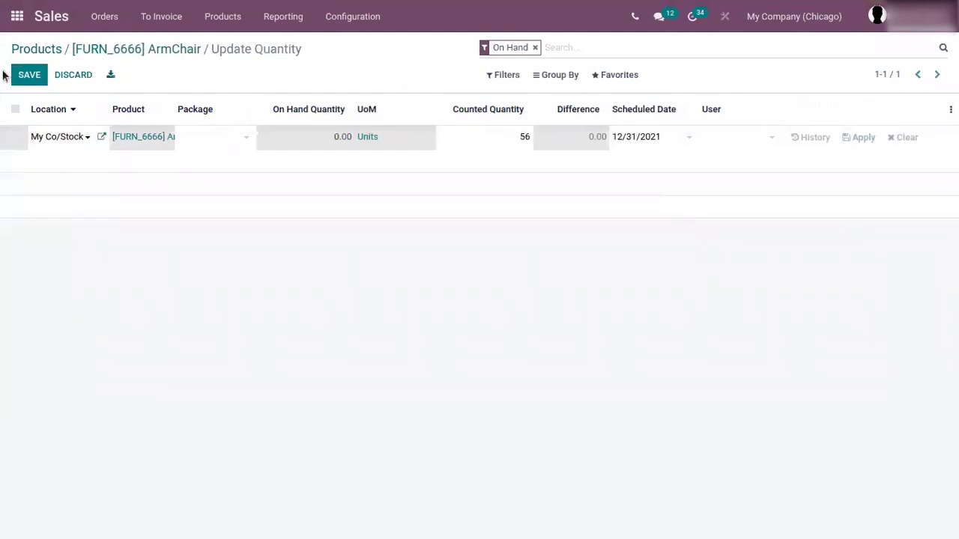
{"action": "left_click", "coordinate": [30, 77]}
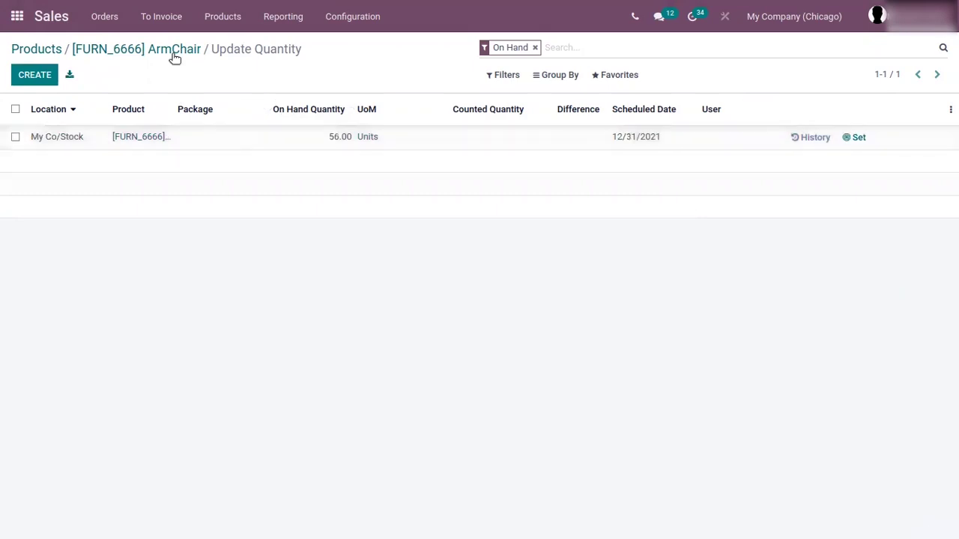
Return to the list of quotations and open sales order S00092
{"action": "left_click", "coordinate": [103, 18]}
{"action": "left_click", "coordinate": [116, 63]}
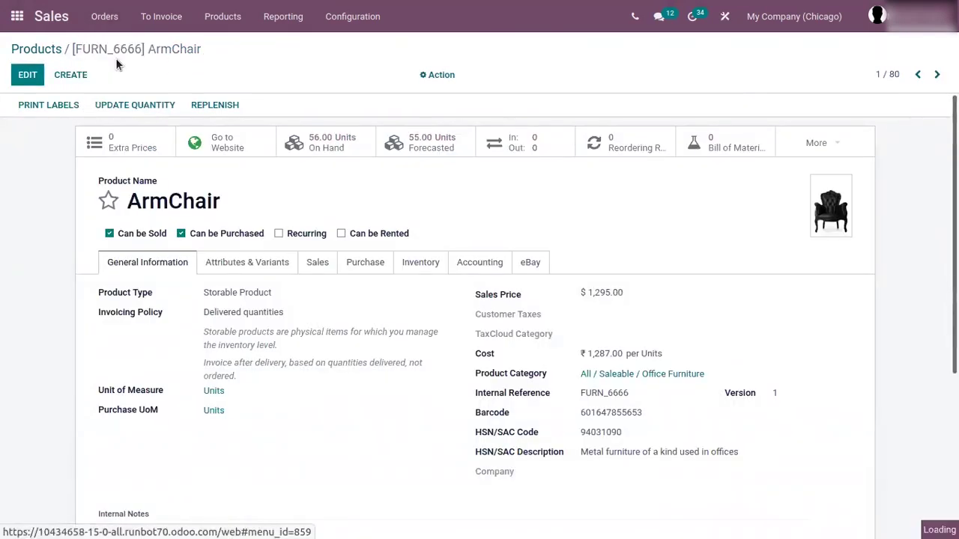
{"action": "left_click", "coordinate": [105, 18]}
{"action": "left_click", "coordinate": [130, 45]}
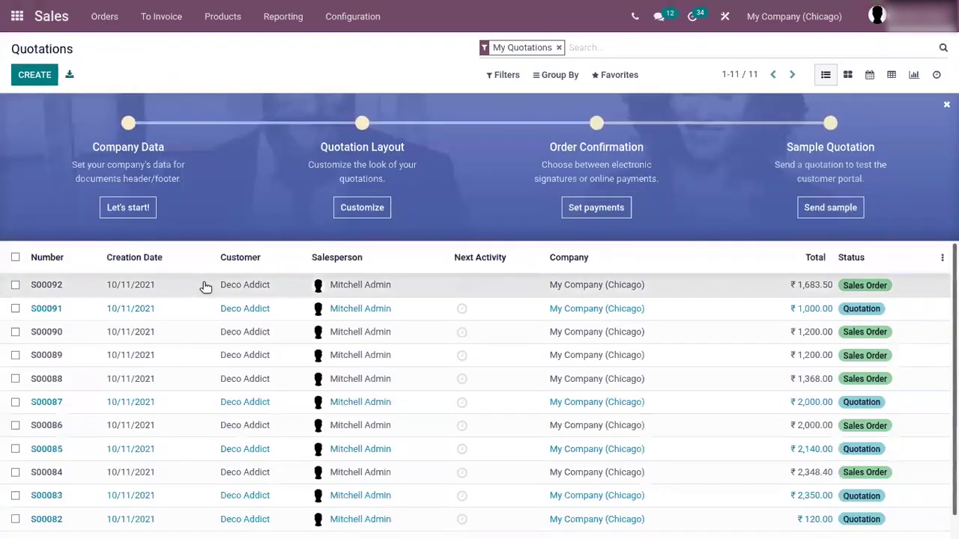
{"action": "left_click", "coordinate": [204, 282]}
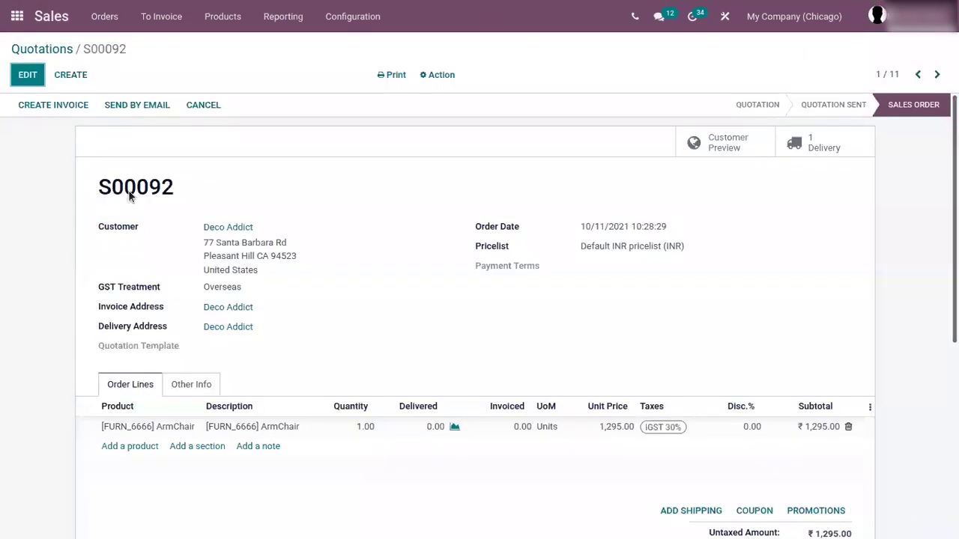
Check availability on the order's delivery and validate it as an immediate transfer of all quantities
{"action": "left_click", "coordinate": [28, 75]}
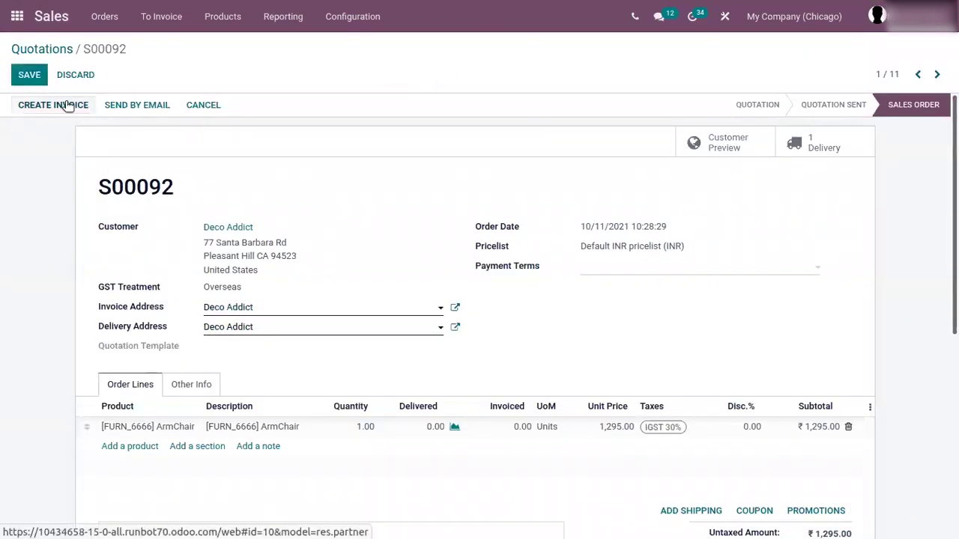
{"action": "left_click", "coordinate": [30, 77]}
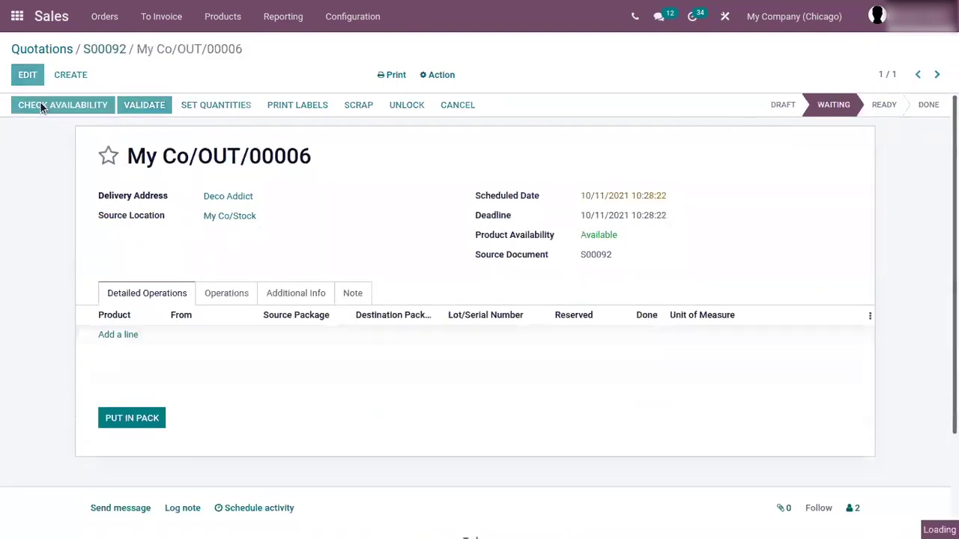
{"action": "left_click", "coordinate": [40, 102]}
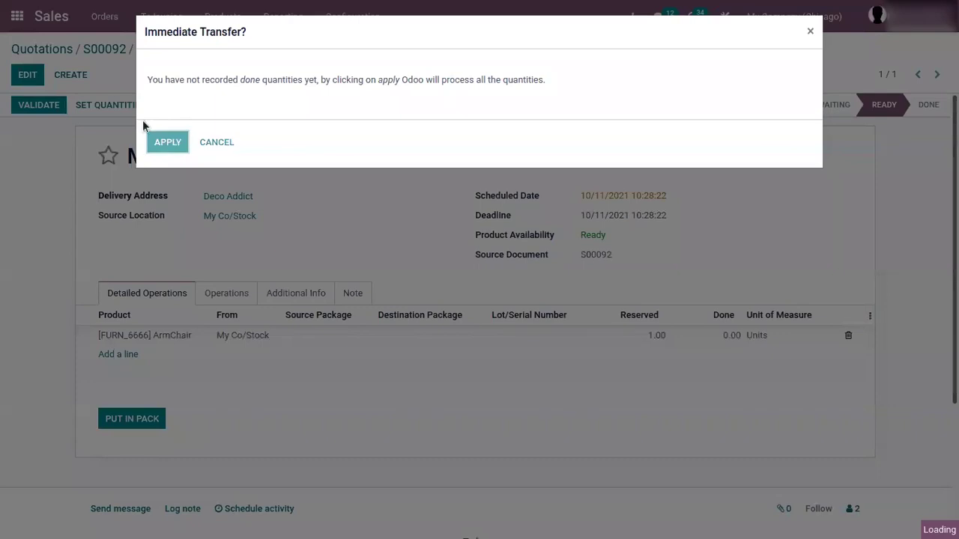
{"action": "left_click", "coordinate": [183, 133]}
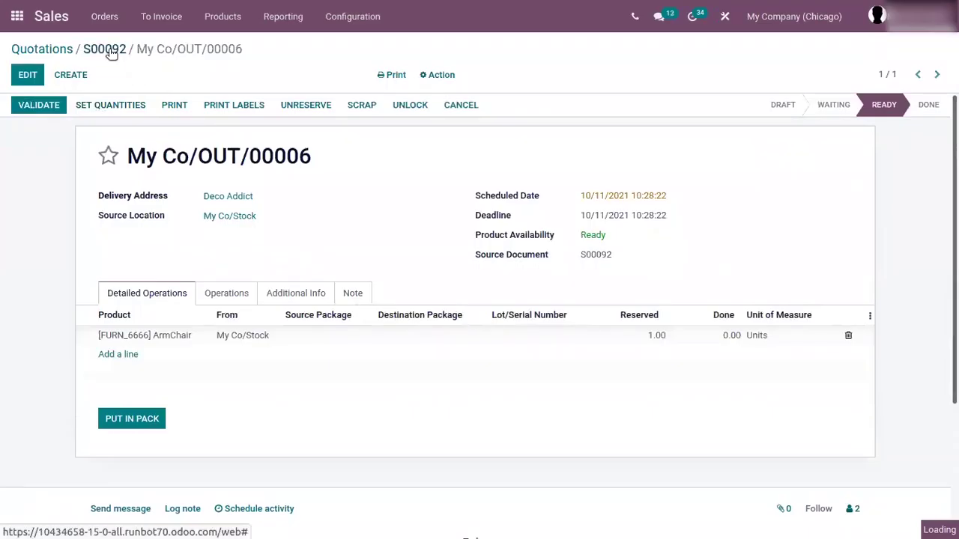
Go back to sales order S00092 and create and view a regular invoice for it
{"action": "left_click", "coordinate": [109, 49]}
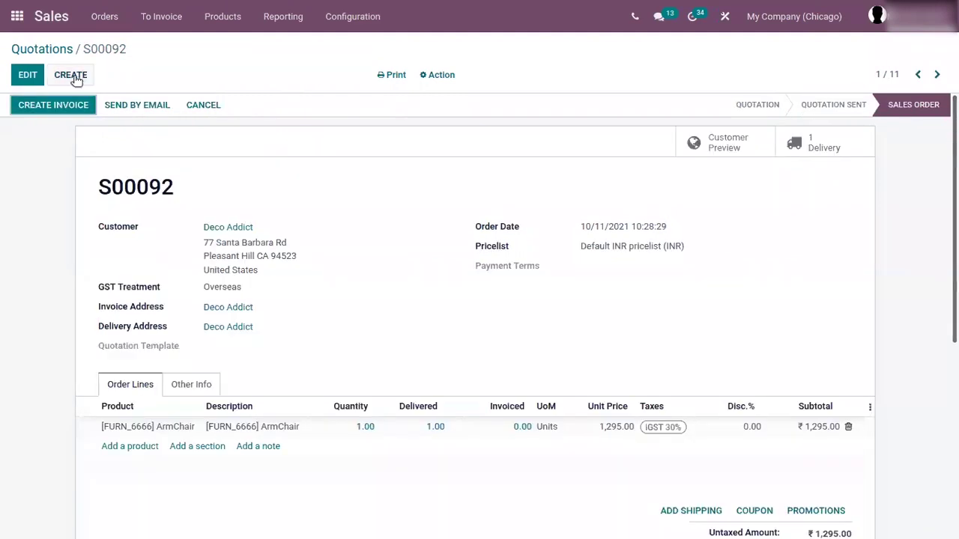
{"action": "left_click", "coordinate": [75, 108]}
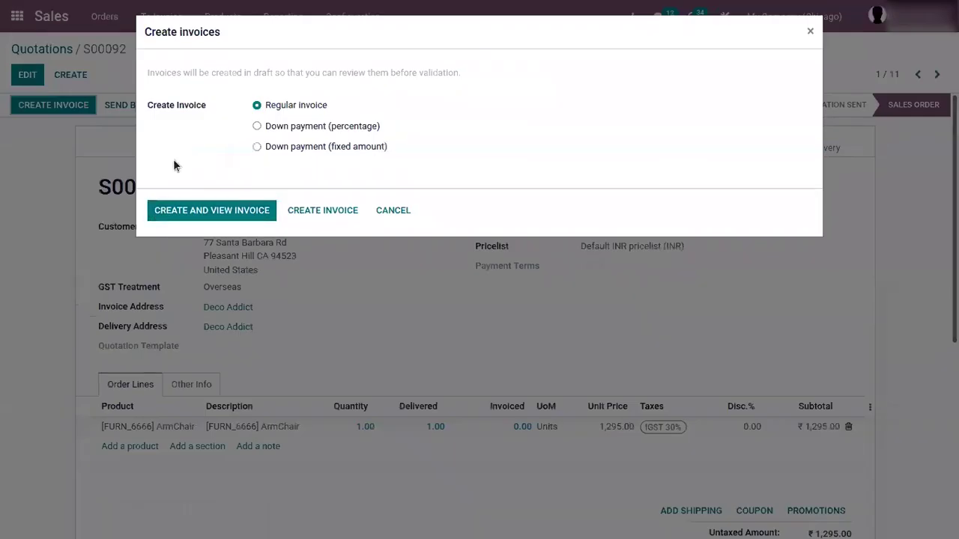
{"action": "left_click", "coordinate": [206, 210]}
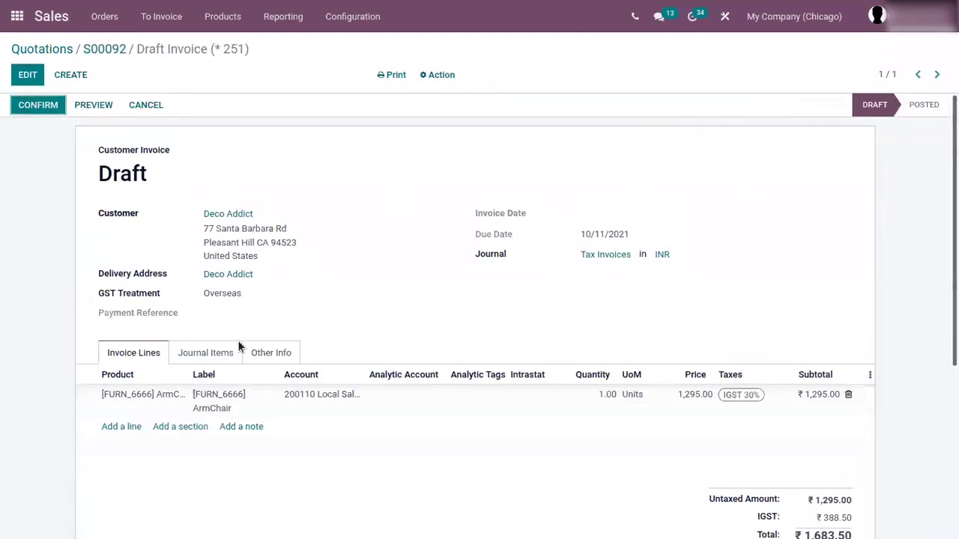
Examine the draft invoice's journal items to see how the grouped IGST tax is posted
{"action": "left_click", "coordinate": [212, 353]}
{"action": "scroll", "coordinate": [213, 354], "scroll_direction": "down", "scroll_amount": 5}
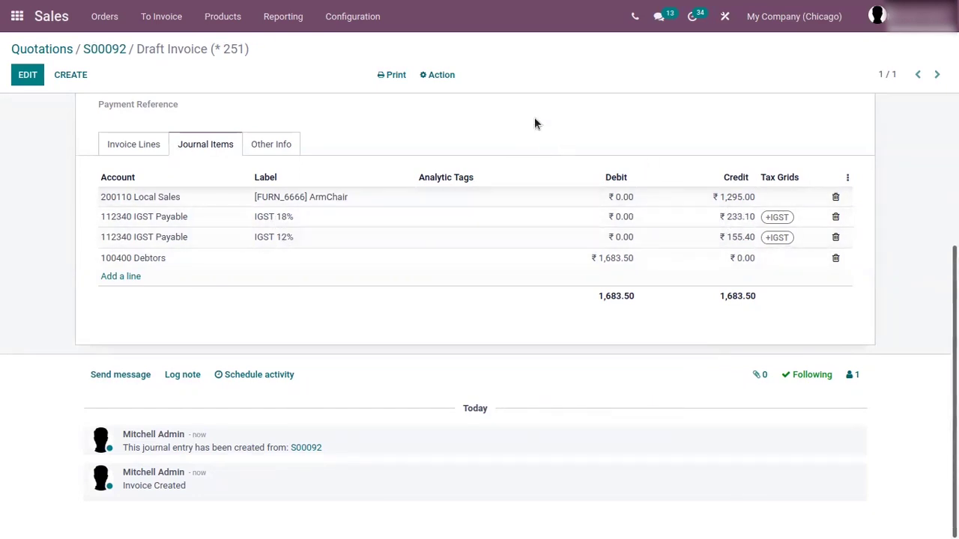
{"action": "scroll", "coordinate": [534, 120], "scroll_direction": "up", "scroll_amount": 3}
{"action": "scroll", "coordinate": [300, 220], "scroll_direction": "up", "scroll_amount": 2}
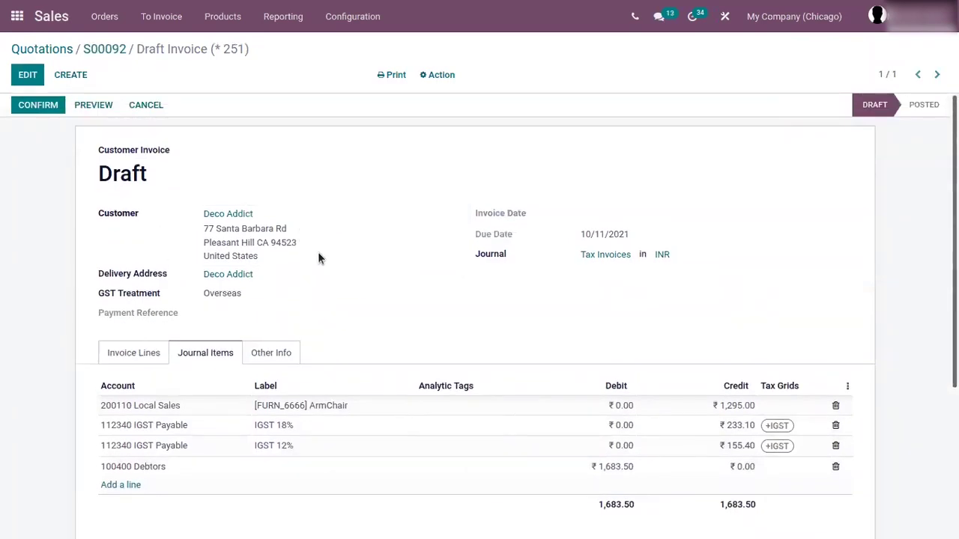
Switch to the Accounting app and open the Tax Report for the current month
{"action": "left_click", "coordinate": [16, 15]}
{"action": "left_click", "coordinate": [609, 258]}
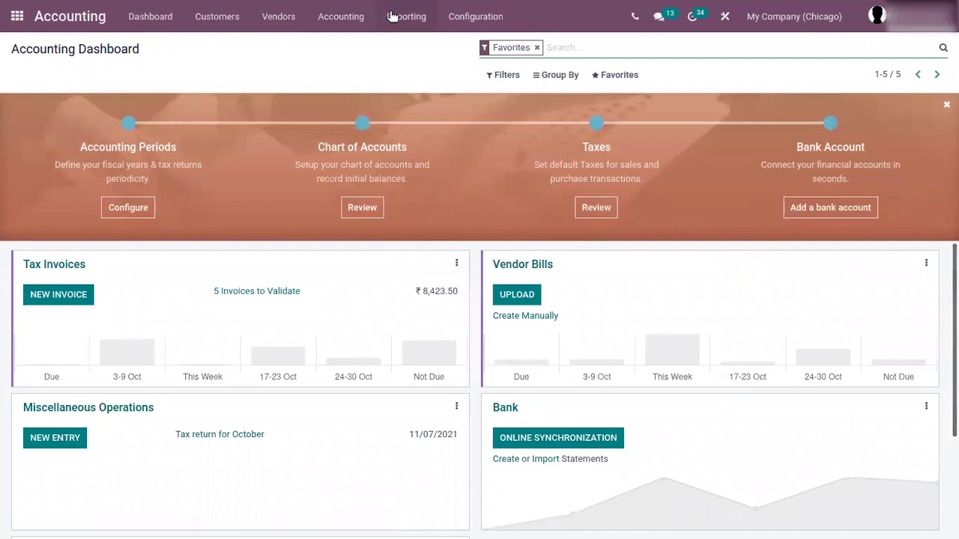
{"action": "left_click", "coordinate": [397, 15]}
{"action": "scroll", "coordinate": [426, 246], "scroll_direction": "down", "scroll_amount": 3}
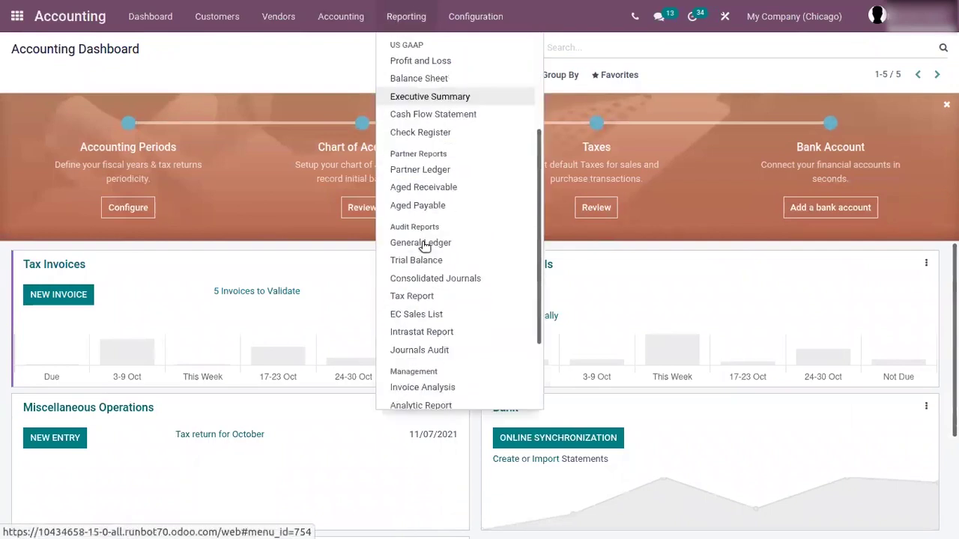
{"action": "left_click", "coordinate": [451, 229]}
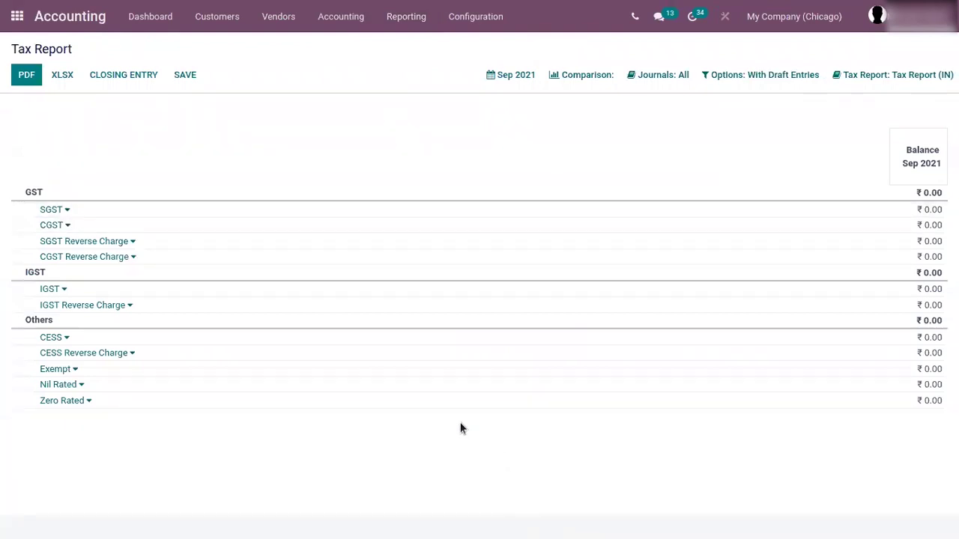
{"action": "left_click", "coordinate": [516, 78]}
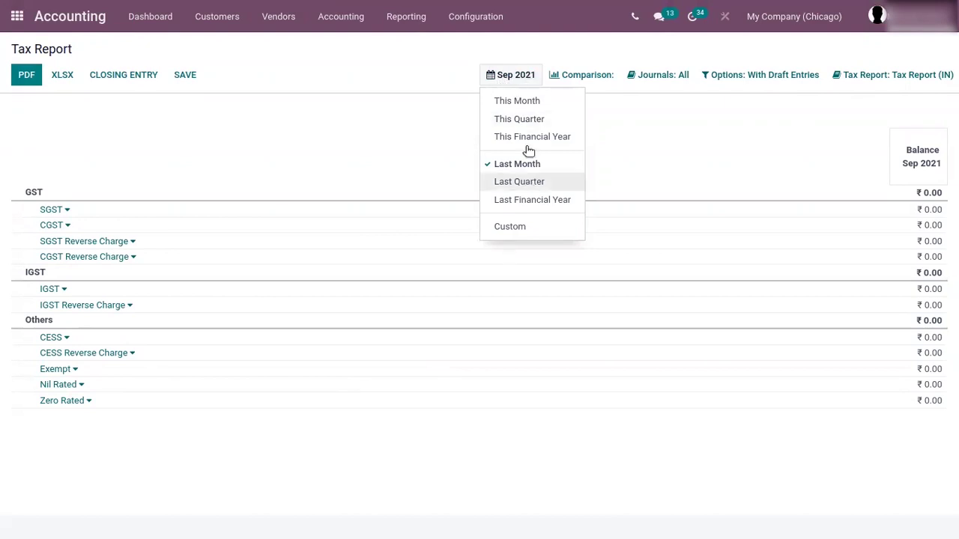
{"action": "left_click", "coordinate": [528, 101]}
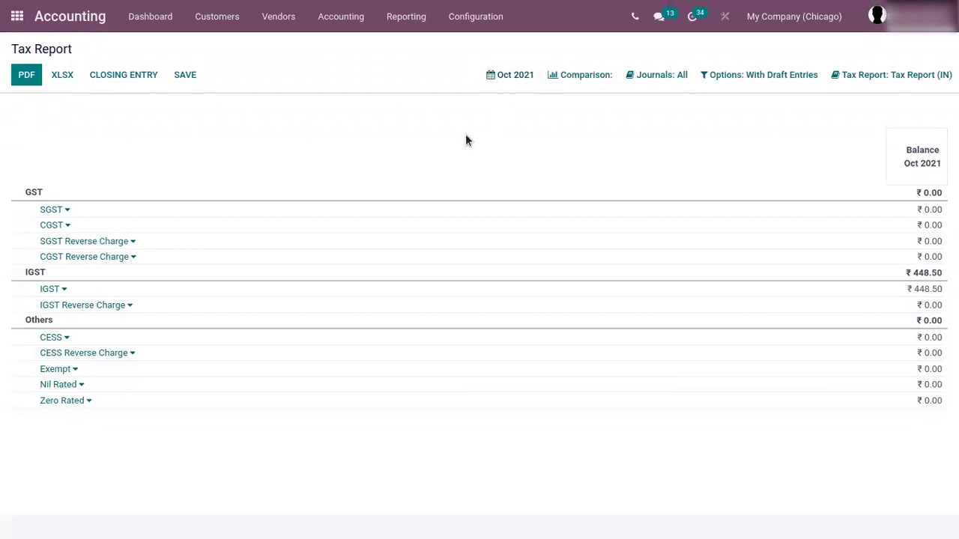
Audit the report's IGST line and open the IGST 18% journal item under October 2021
{"action": "left_click", "coordinate": [60, 290]}
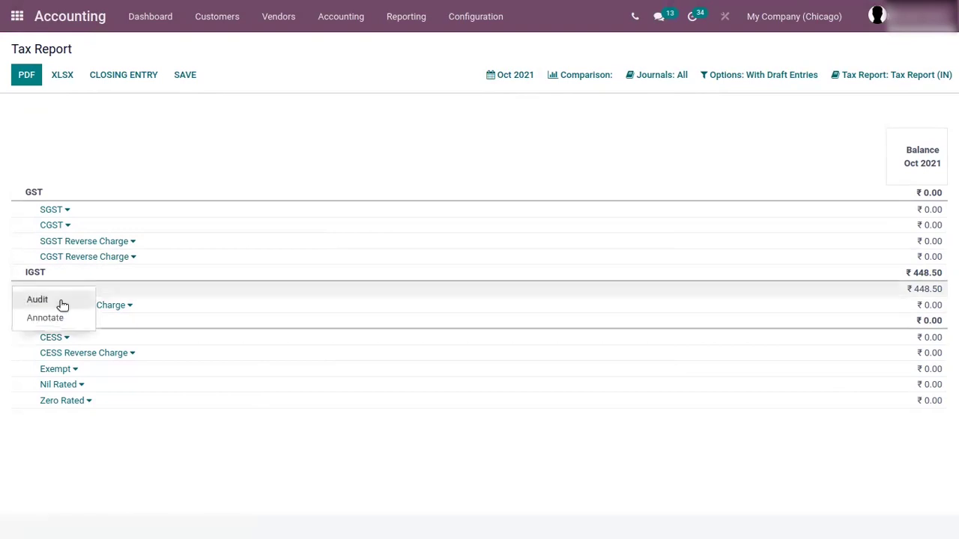
{"action": "left_click", "coordinate": [63, 302]}
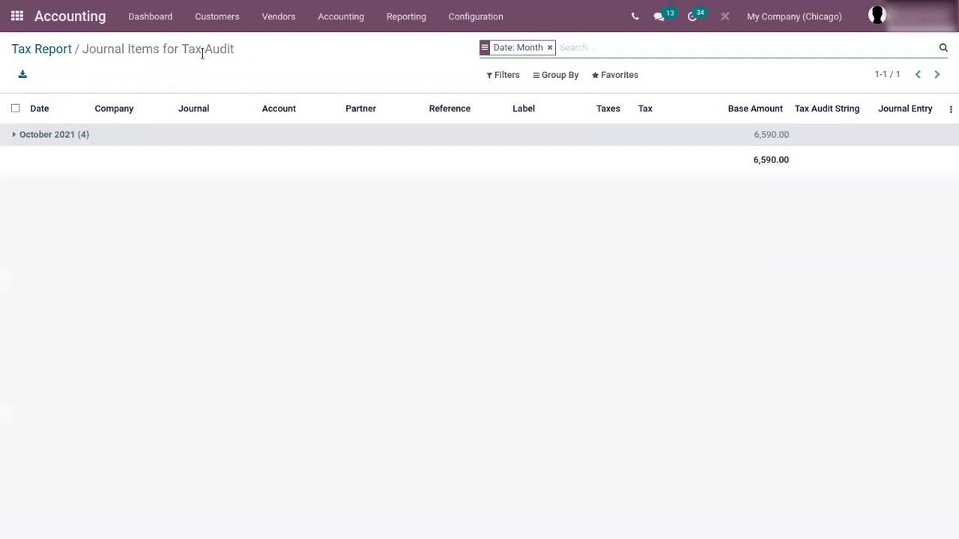
{"action": "left_click", "coordinate": [70, 134]}
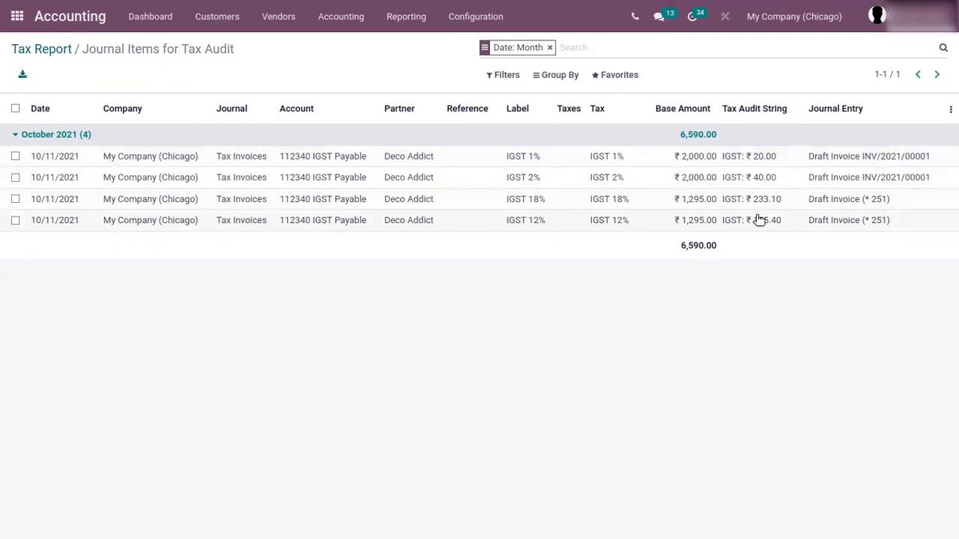
{"action": "left_click", "coordinate": [739, 199]}
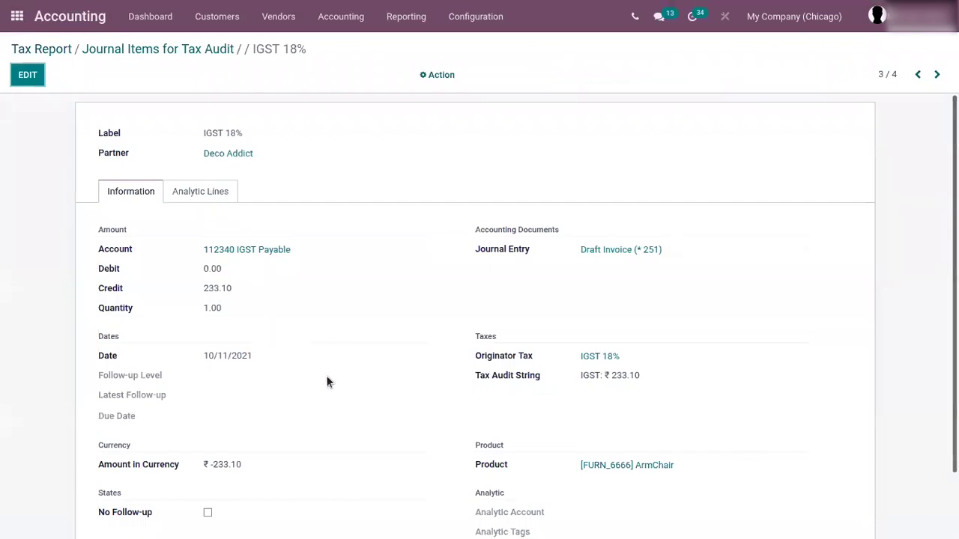
Return to the Tax Report and examine the balance of its IGST line
{"action": "left_click", "coordinate": [190, 52]}
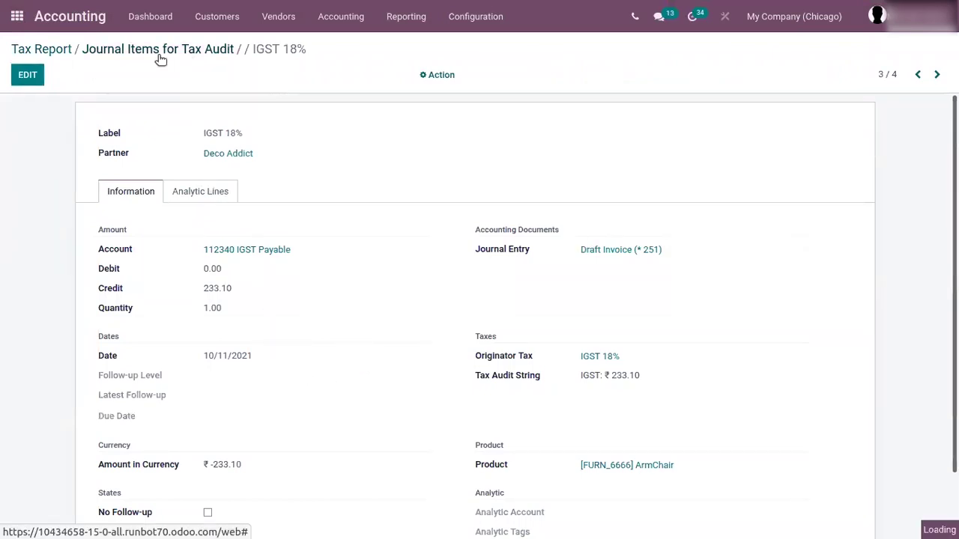
{"action": "left_click", "coordinate": [47, 49]}
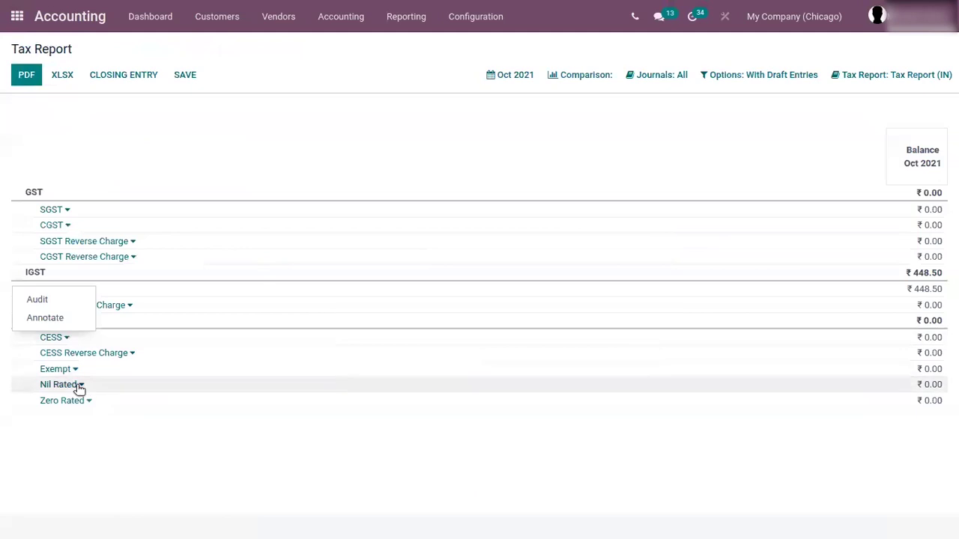
{"action": "left_click", "coordinate": [207, 146]}
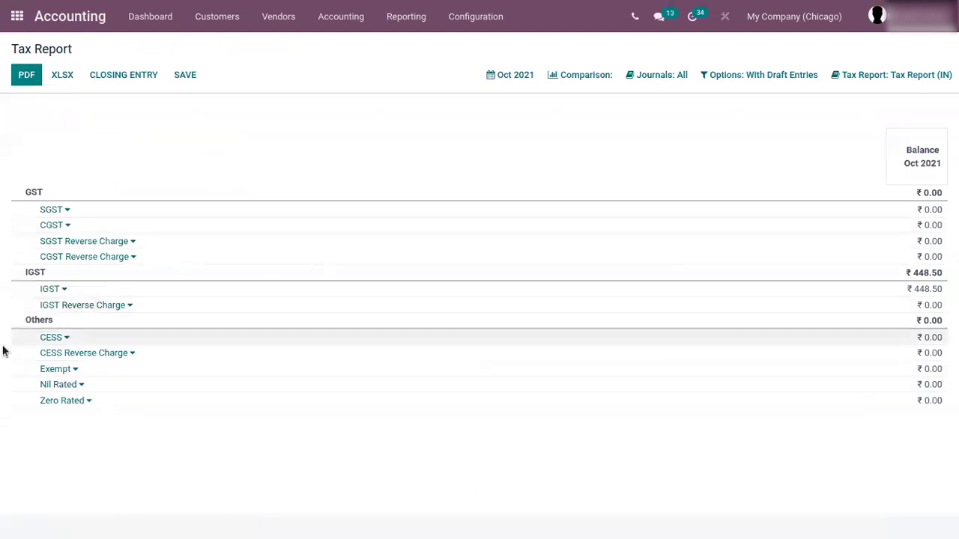
{"action": "double_click", "coordinate": [920, 289]}
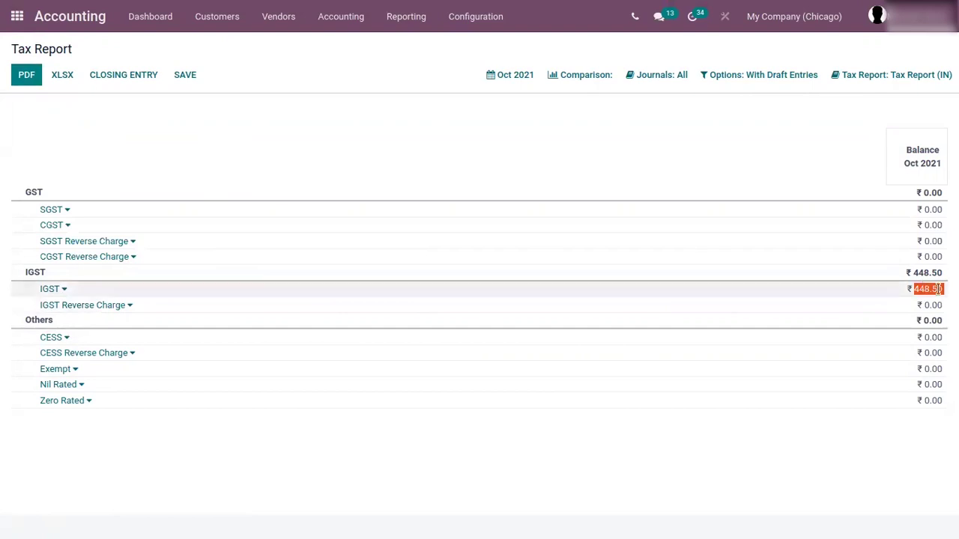
{"action": "left_click", "coordinate": [303, 63]}
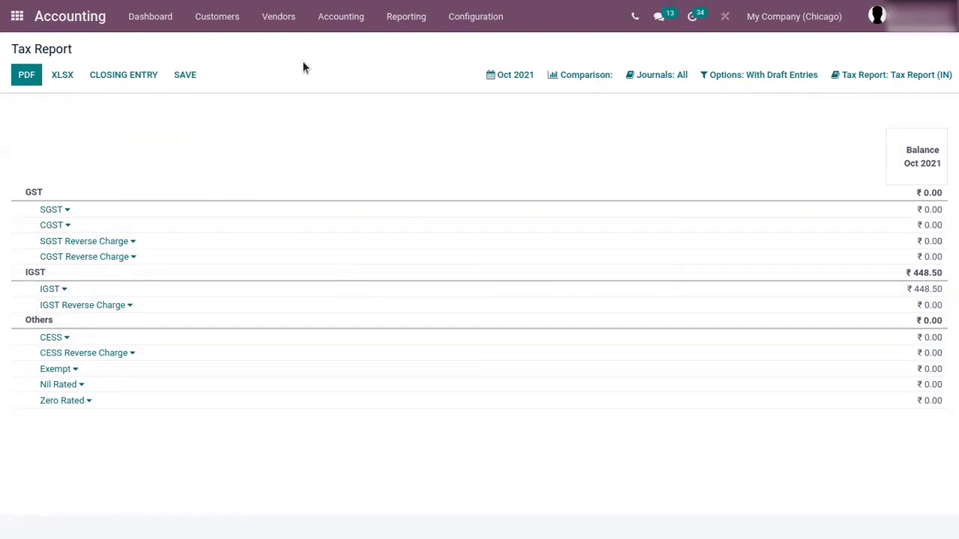